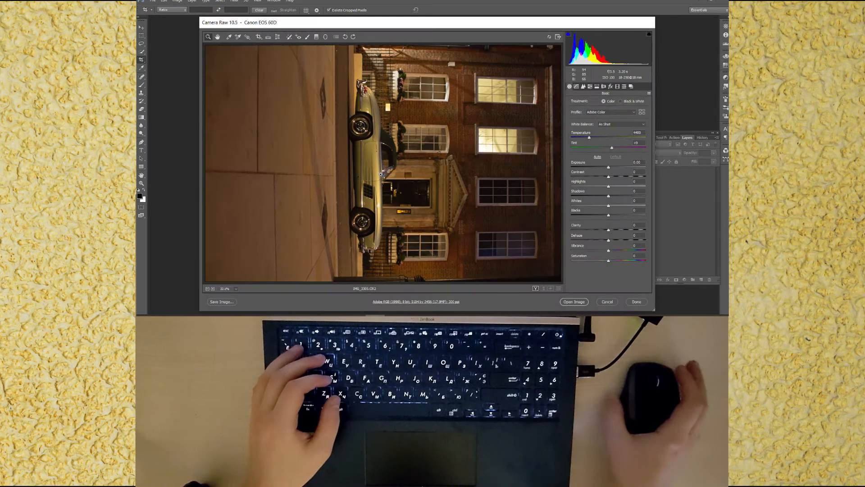
Step: Rotate the raw photo upright, lift the shadows, whites and blacks, and open the image in Photoshop
click(345, 37)
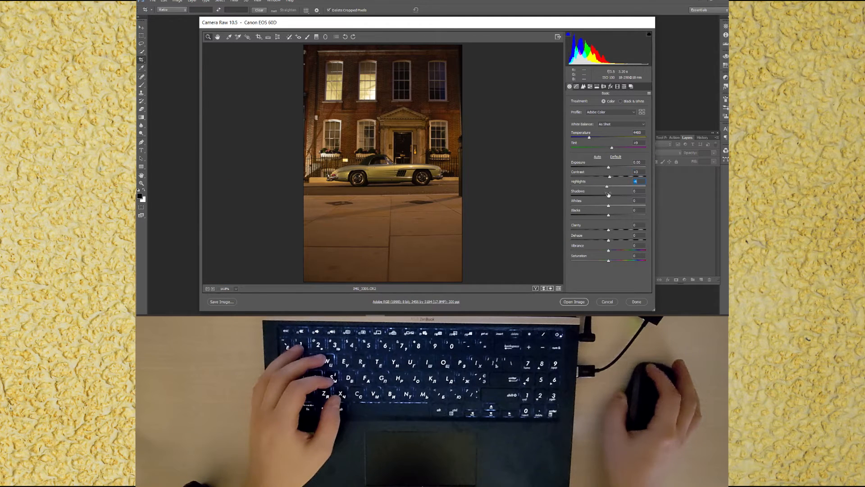
drag(612, 207, 619, 214)
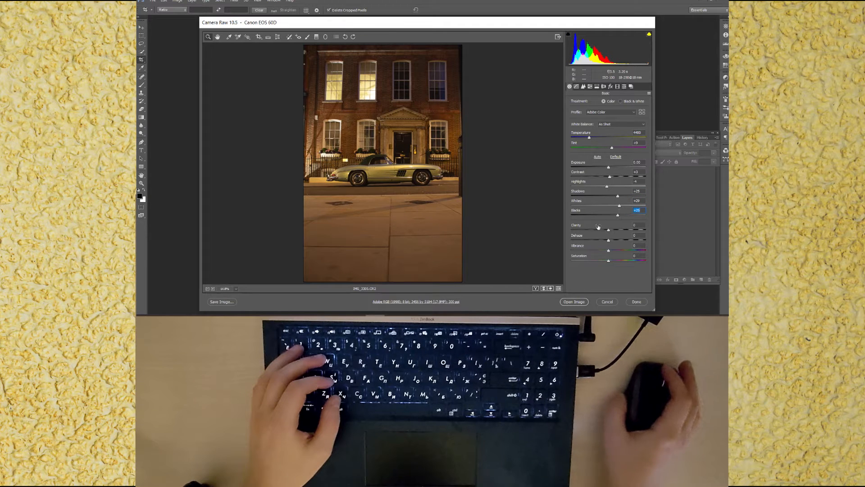
click(574, 301)
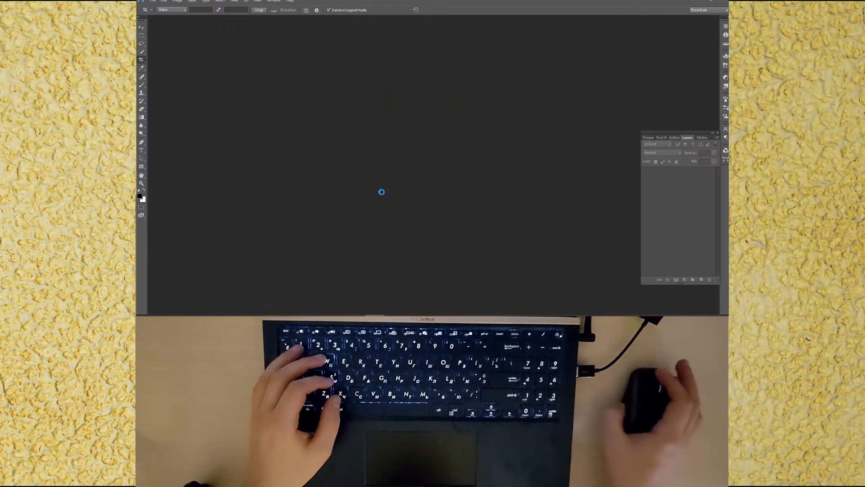
Step: Apply the Lens Correction filter with its default automatic profile corrections
drag(278, 21, 295, 19)
click(143, 36)
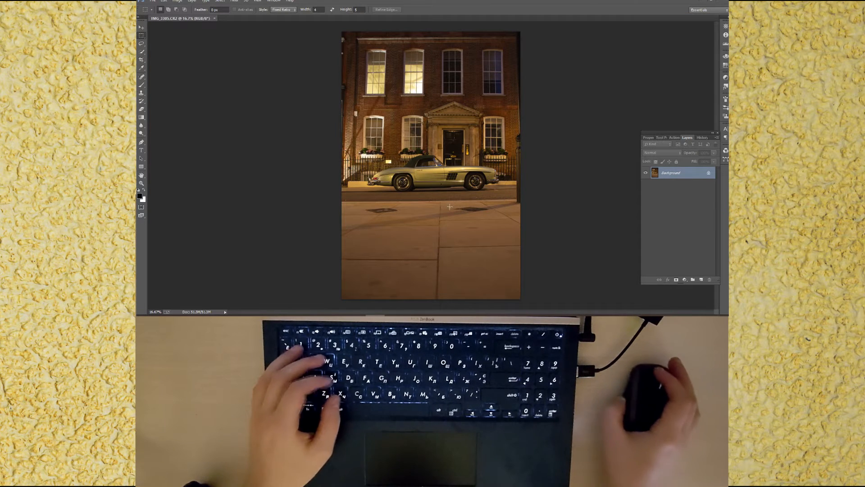
key(ctrl+shift+r)
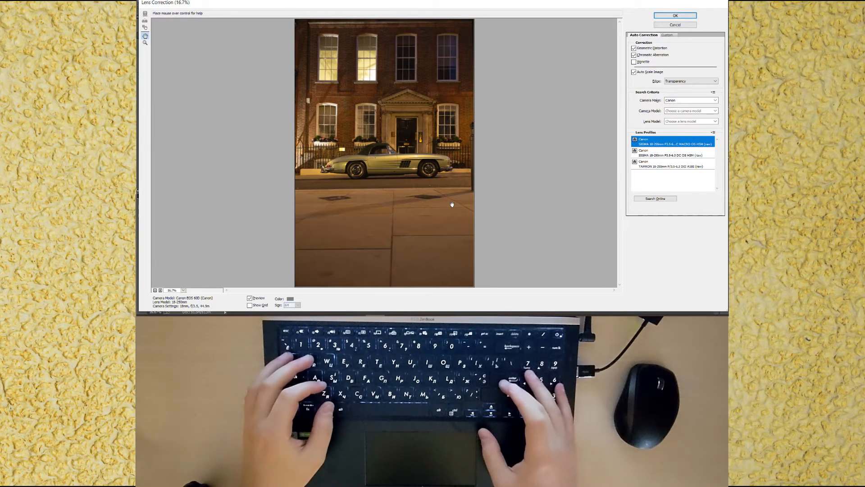
key(Return)
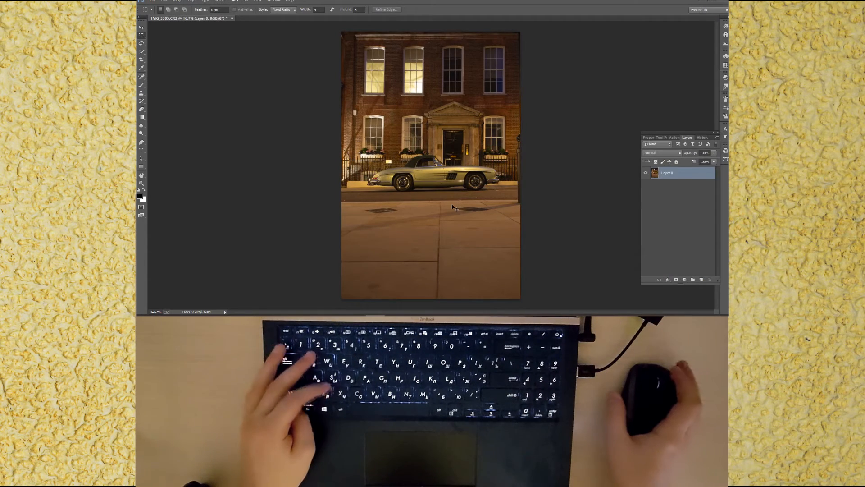
Step: Save the document as IMG_3305.psd in Photoshop format
key(ctrl+shift+s)
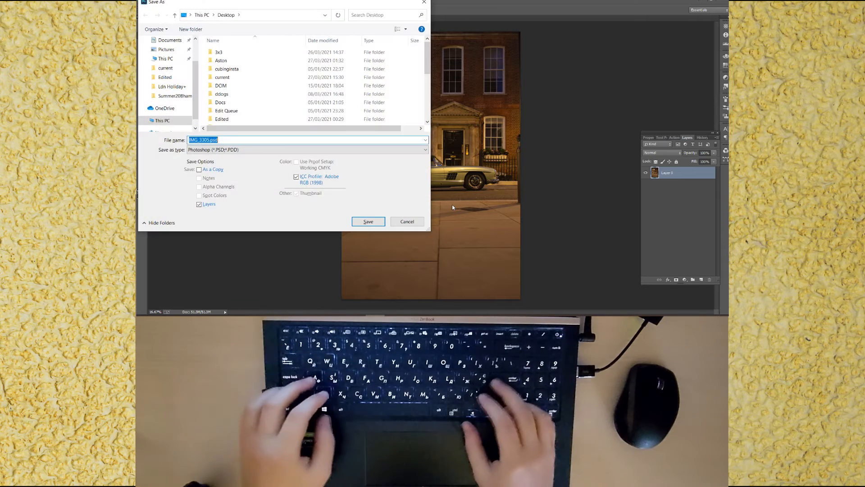
key(Escape)
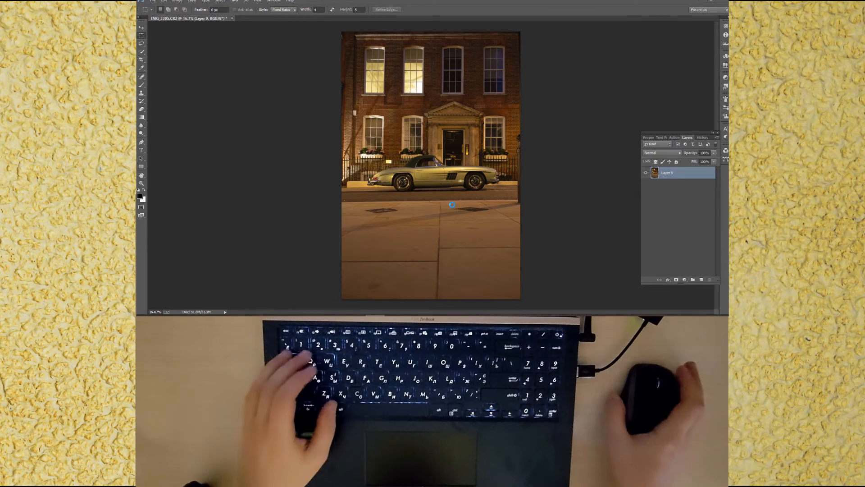
Step: Open the Camera Raw Filter's Transform tool and straighten the photo with the rotate slider, using the grid overlay as a guide
key(ctrl+shift+a)
click(260, 37)
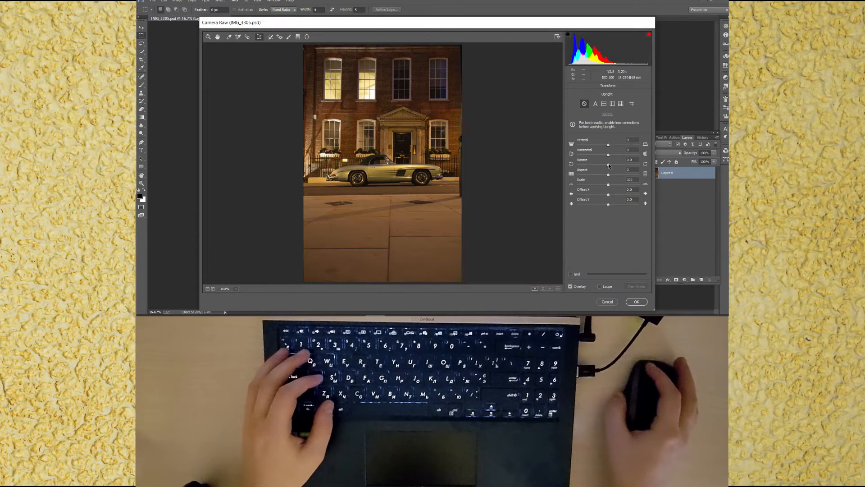
drag(608, 145, 607, 145)
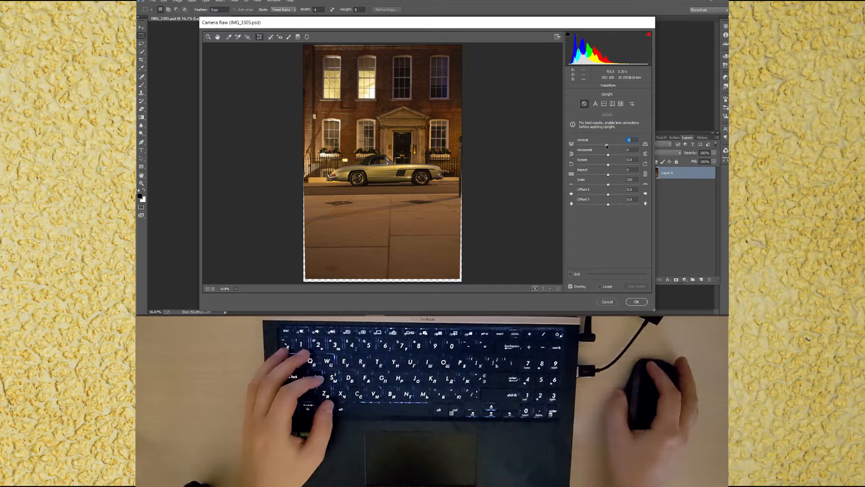
key(v)
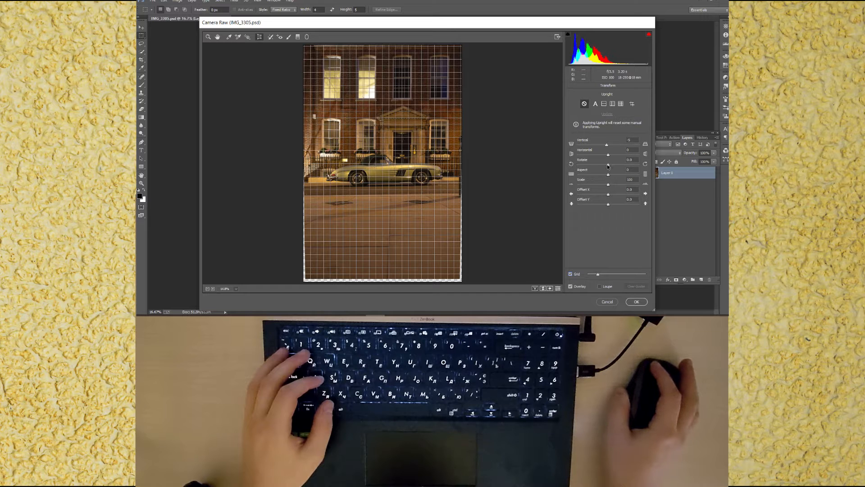
drag(608, 166, 606, 146)
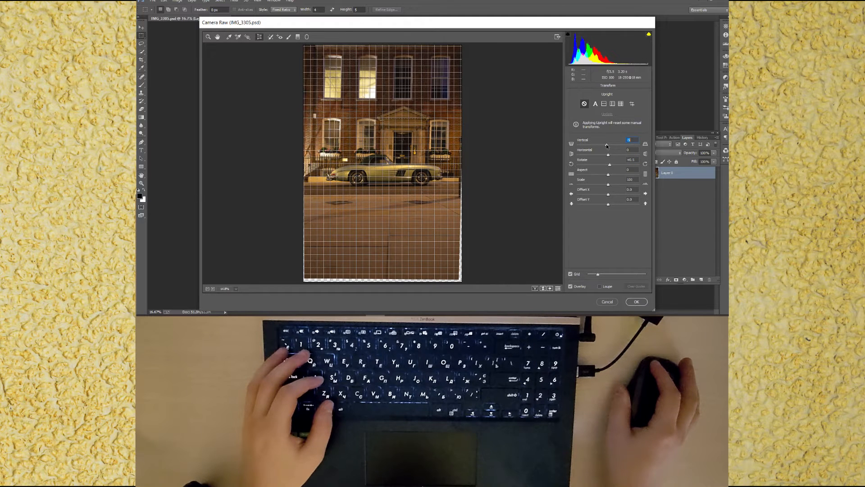
drag(609, 165, 610, 165)
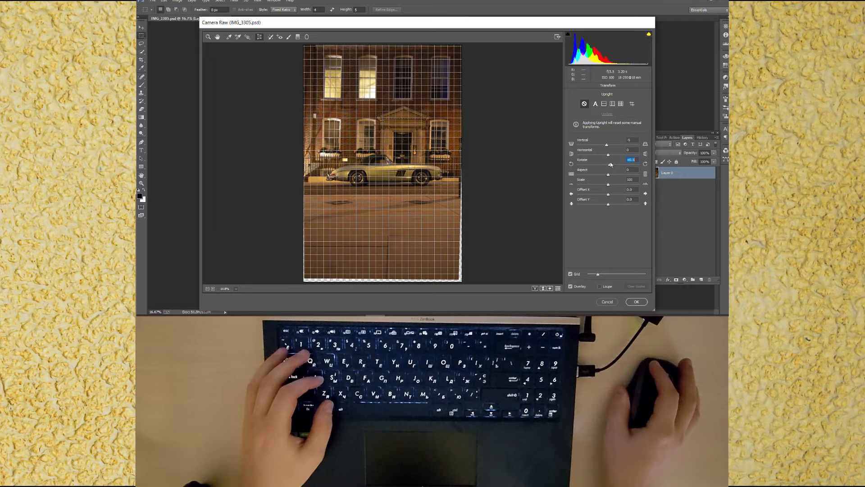
click(570, 274)
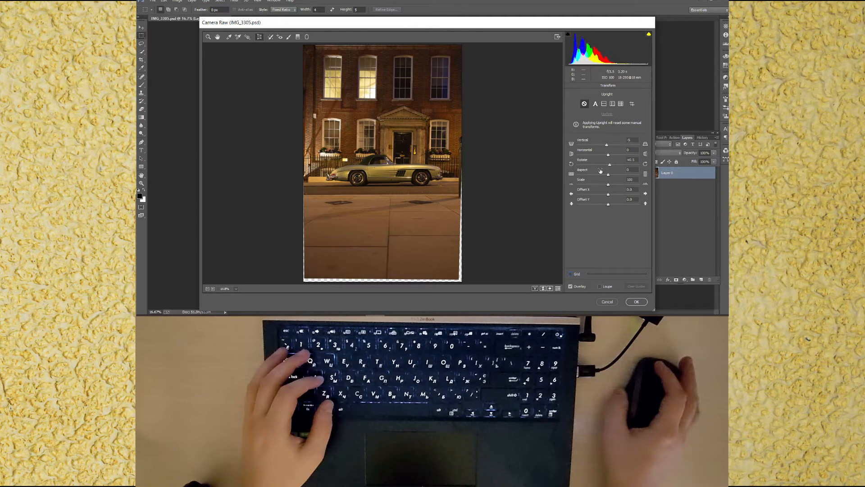
drag(609, 167, 607, 166)
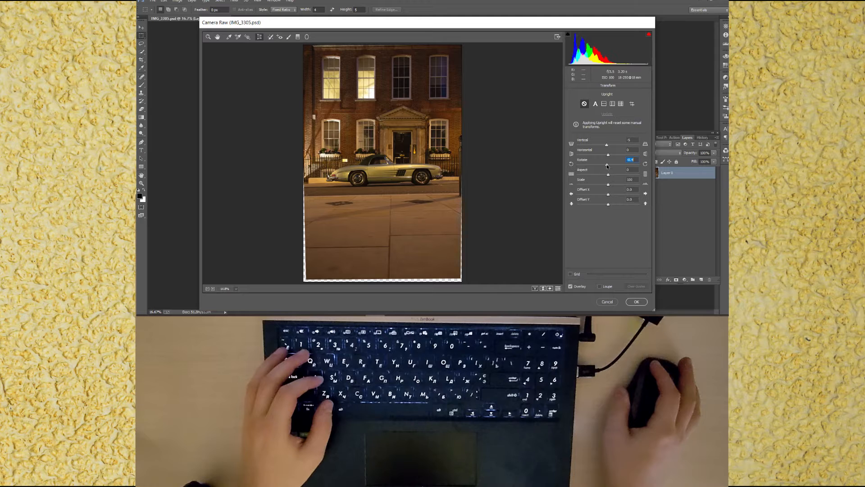
Step: Adjust the vertical and scale transform sliders and apply the Camera Raw Filter
drag(607, 143, 606, 145)
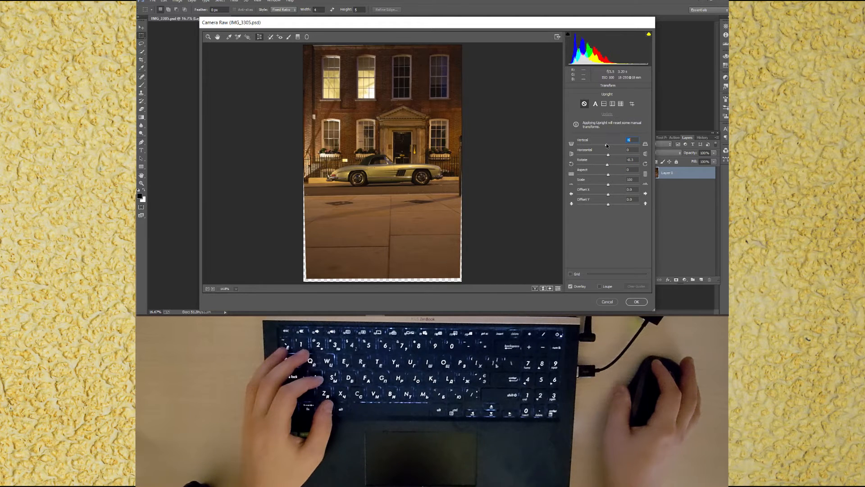
drag(608, 185, 609, 183)
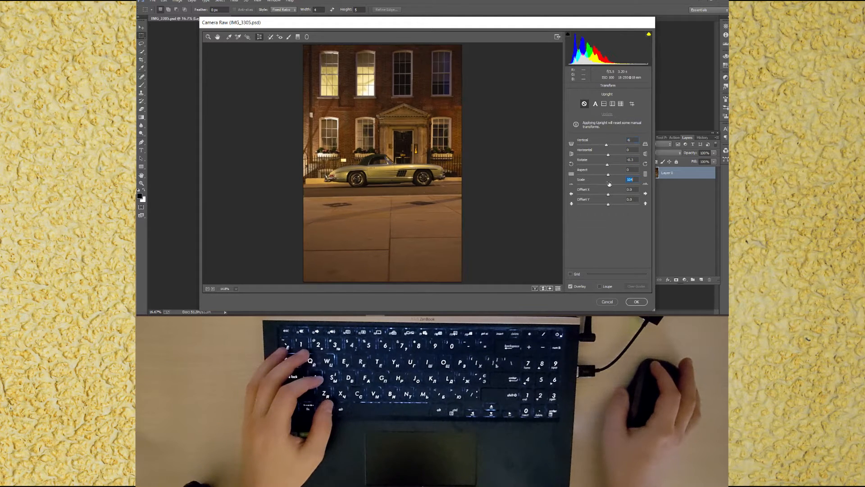
click(630, 301)
Step: Undo and redo the filter to compare before and after, then save the document
key(ctrl+z)
key(ctrl+z)
key(ctrl+s)
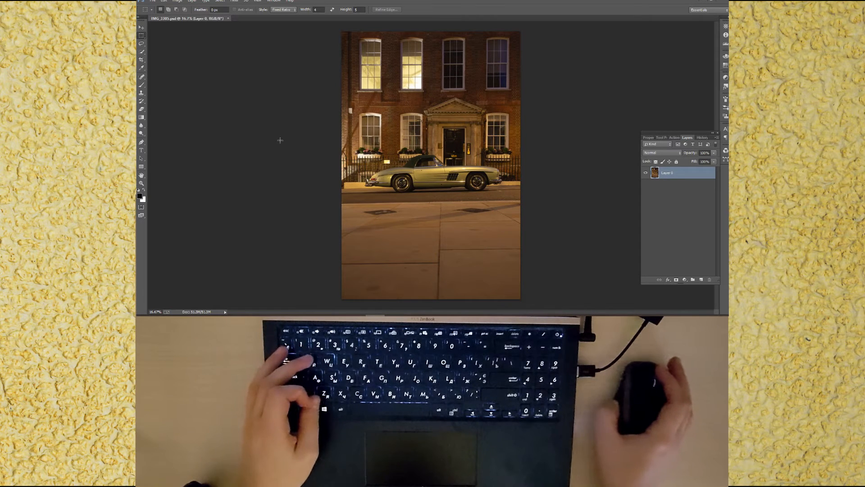
Step: Duplicate the photo layer and save the document
key(w)
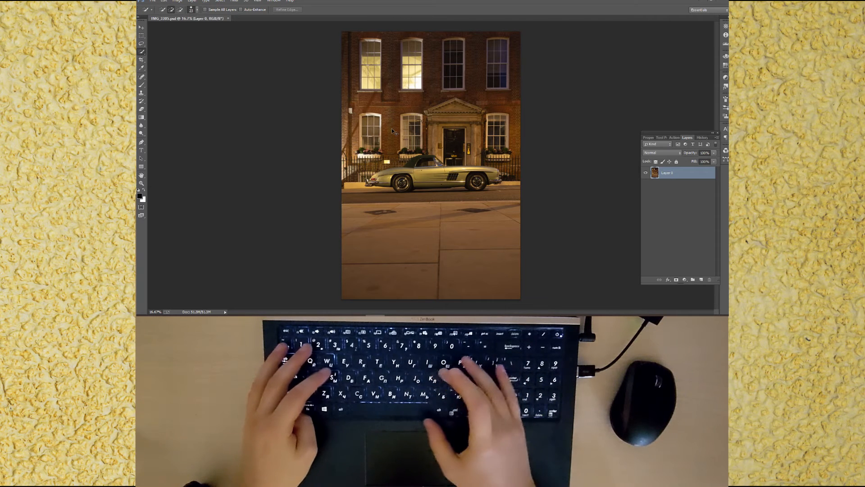
key(ctrl+j)
key(ctrl+s)
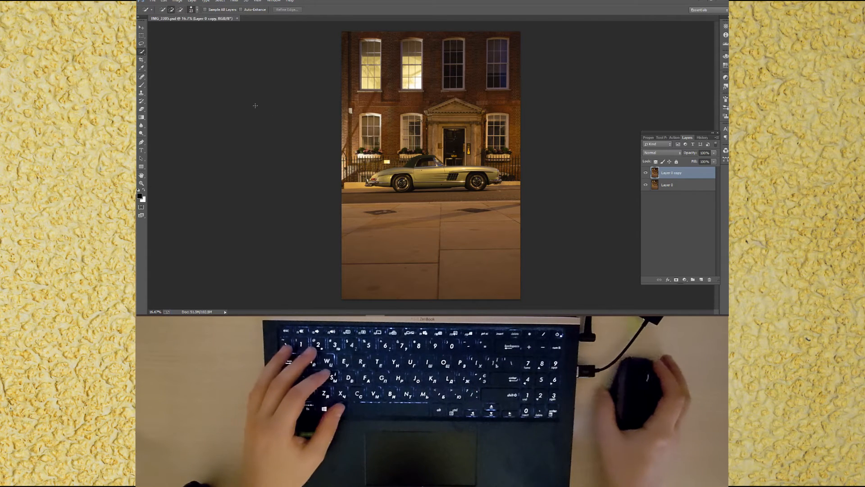
Step: Select the car with the Quick Selection tool
alt+right_click(411, 170)
drag(382, 178, 426, 180)
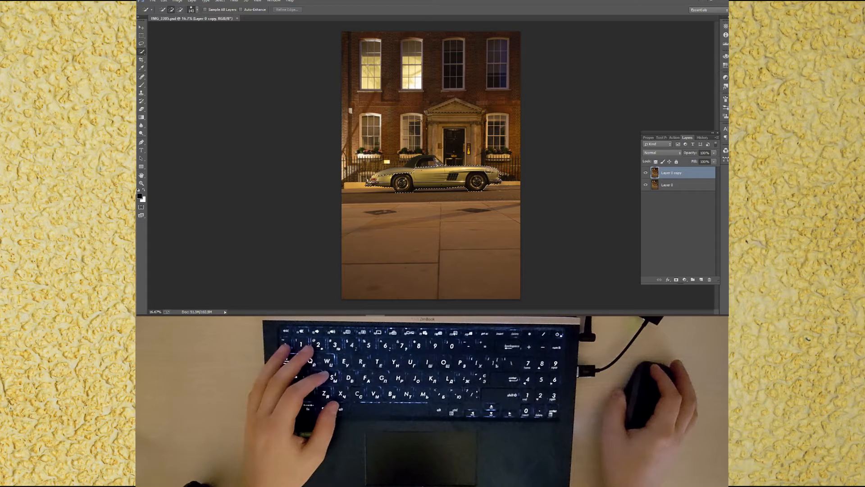
click(439, 163)
click(424, 162)
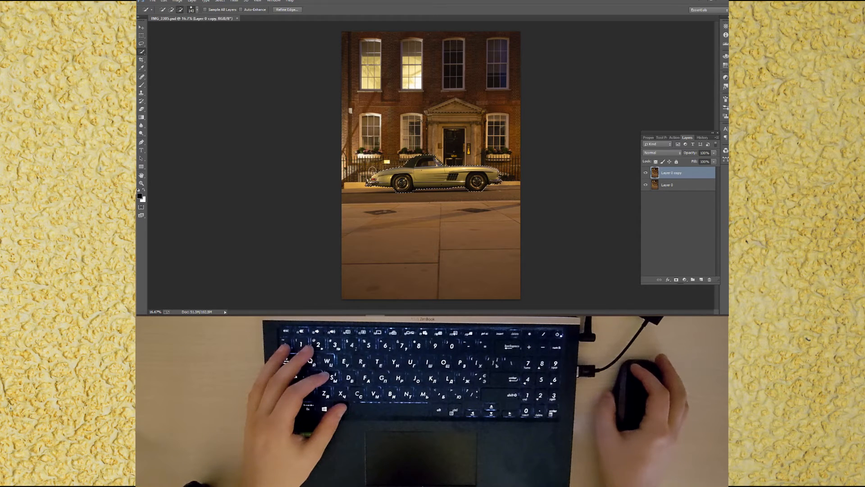
drag(369, 183, 364, 179)
Step: Extend the car selection along the rear bumper, roof and body edges
scroll(367, 183, up, 5)
scroll(372, 184, up, 1)
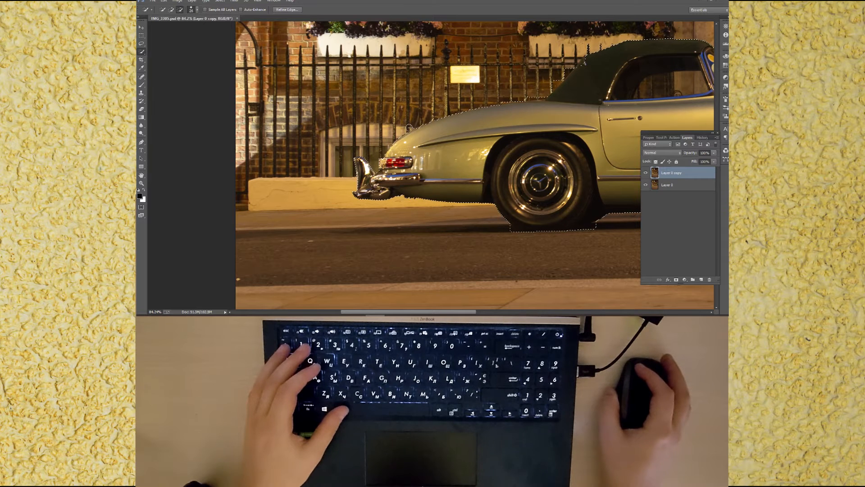
drag(494, 141, 405, 195)
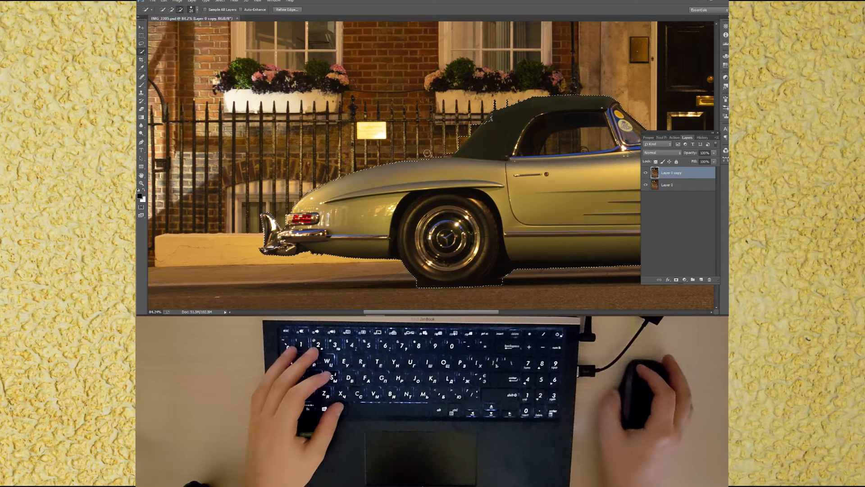
drag(447, 151, 453, 149)
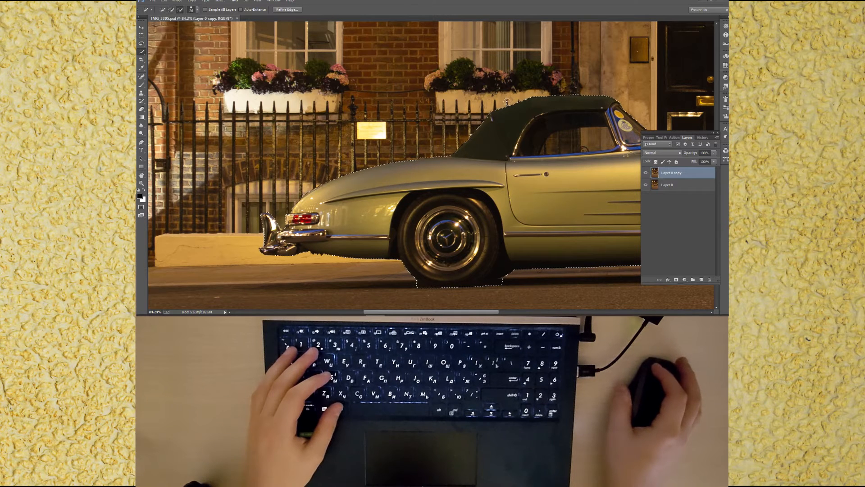
drag(536, 146, 318, 184)
drag(443, 193, 366, 186)
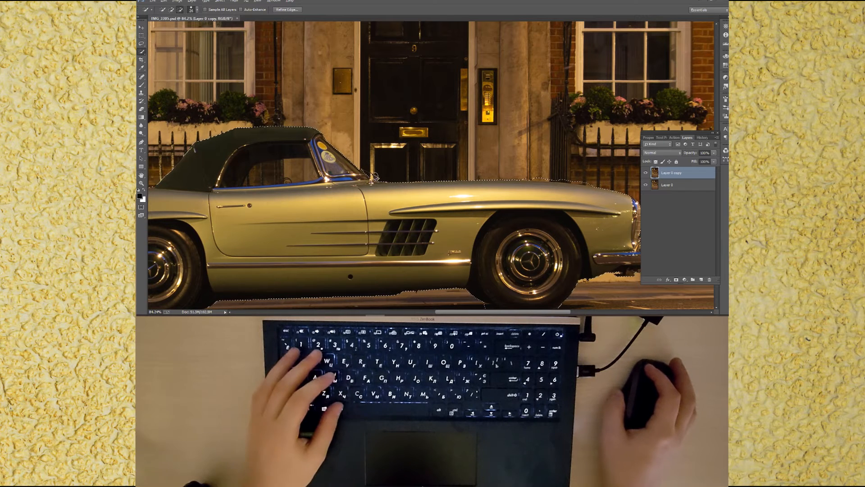
drag(377, 179, 372, 179)
drag(455, 182, 342, 175)
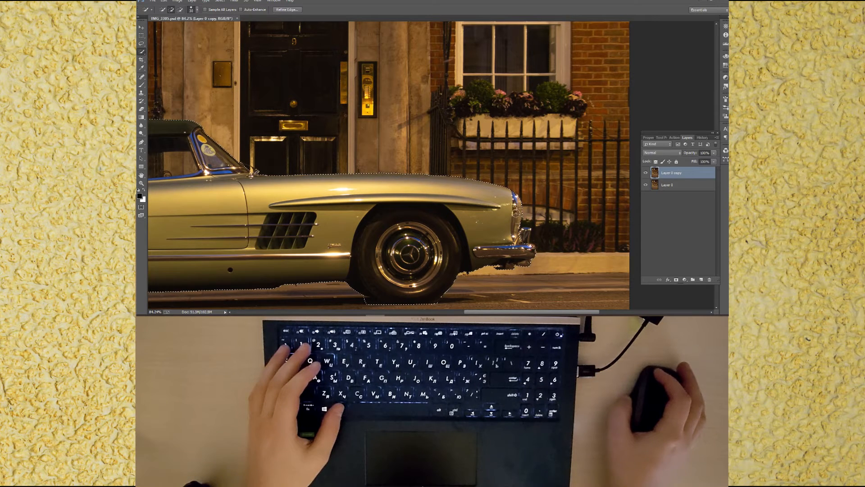
Step: Refine the selection around the front bumper and check the rest of the car's outline
alt+right_click(525, 231)
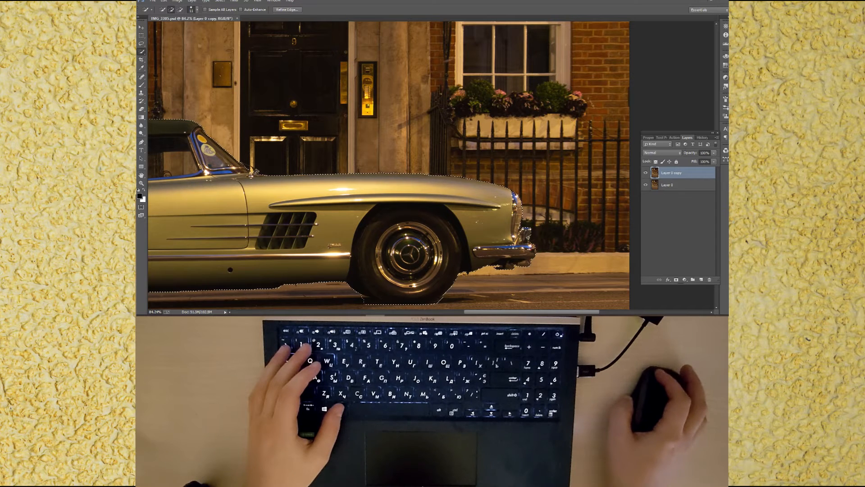
alt+right_click(531, 242)
drag(530, 240, 532, 229)
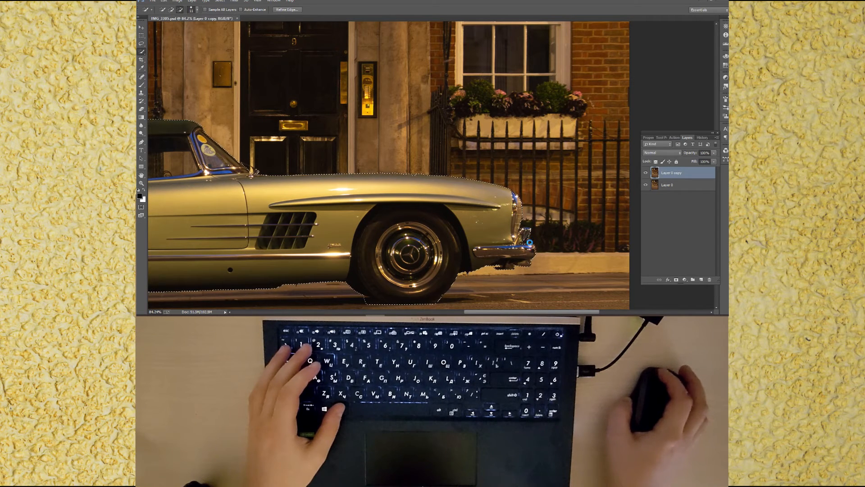
alt+right_click(536, 249)
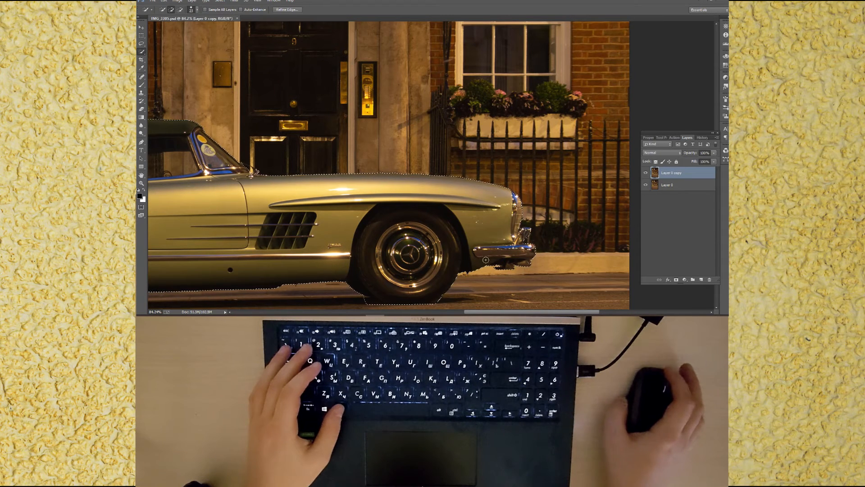
drag(314, 256, 560, 210)
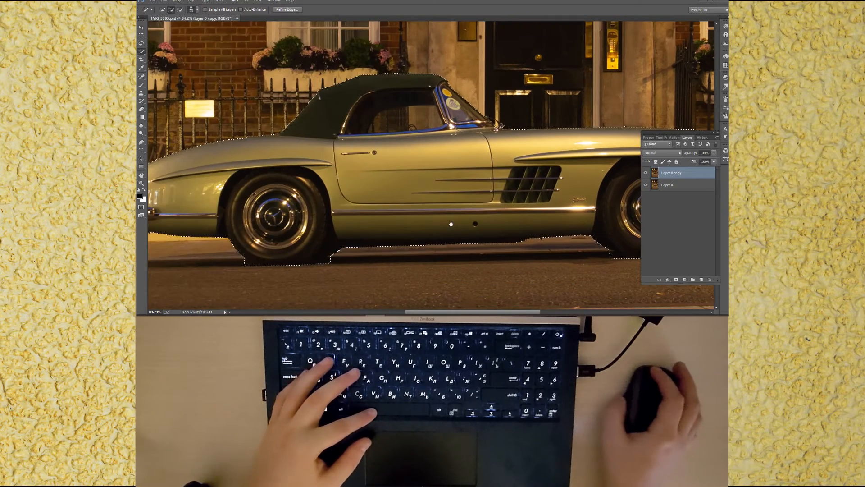
drag(407, 226, 523, 216)
Step: Copy the selected car onto its own new layer and save the document
key(ctrl+0)
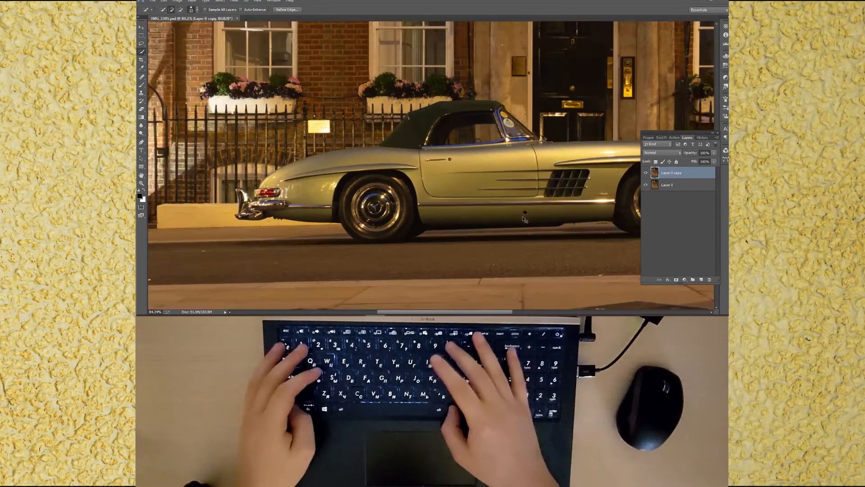
key(ctrl+j)
key(ctrl+s)
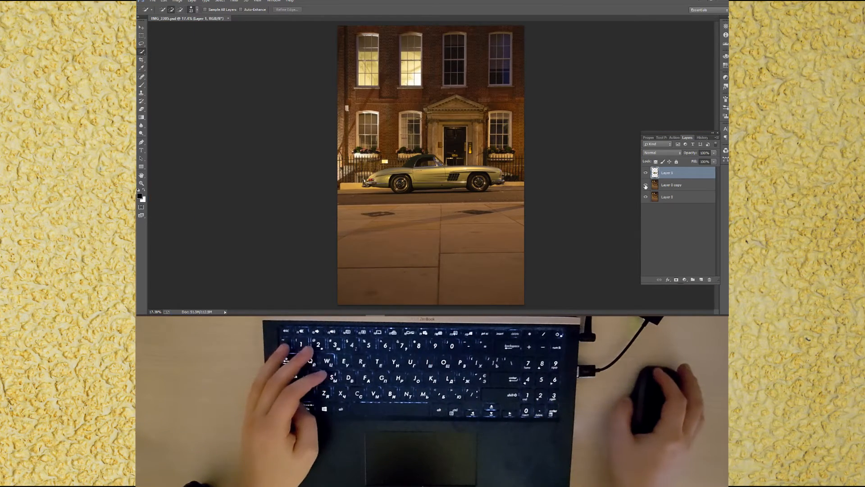
Step: Show only the car layer and erase leftover road and shadow under the rear wheel with a soft 220 px Eraser
alt+click(646, 173)
key(e)
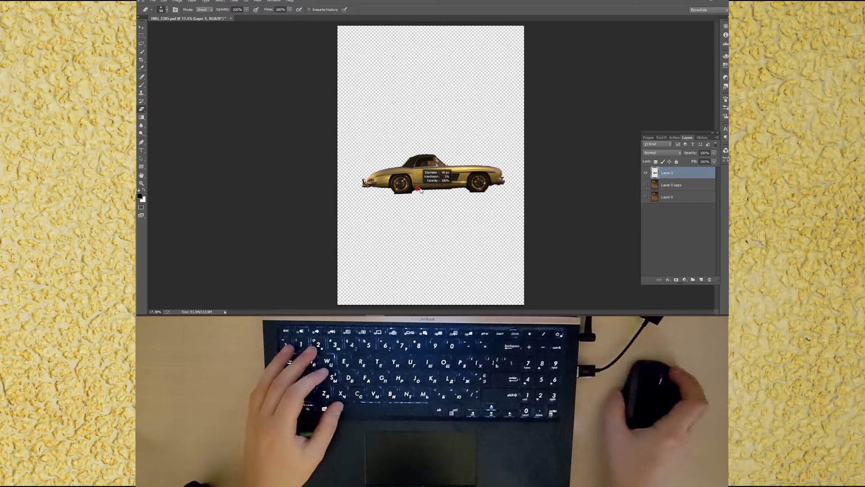
right_click(421, 208)
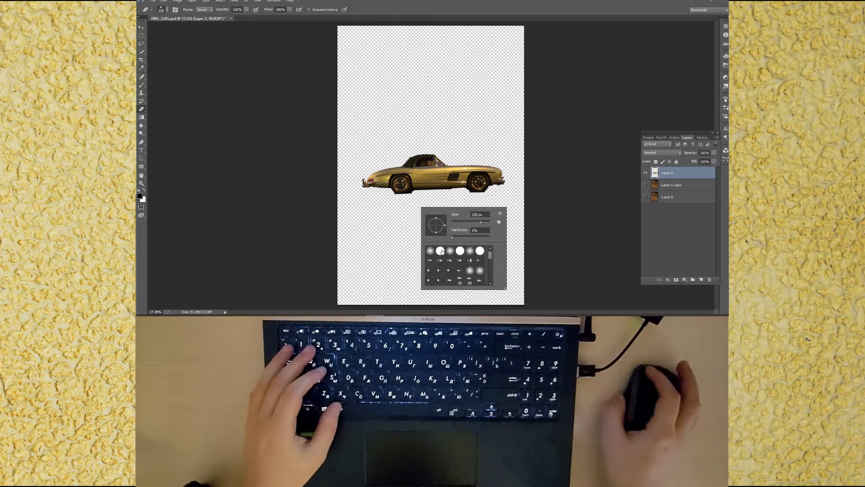
click(382, 210)
scroll(404, 195, up, 20)
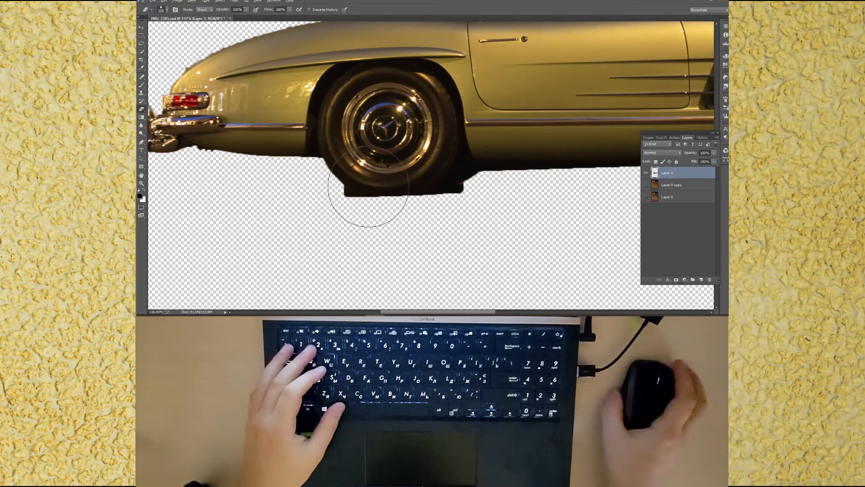
drag(368, 187, 332, 193)
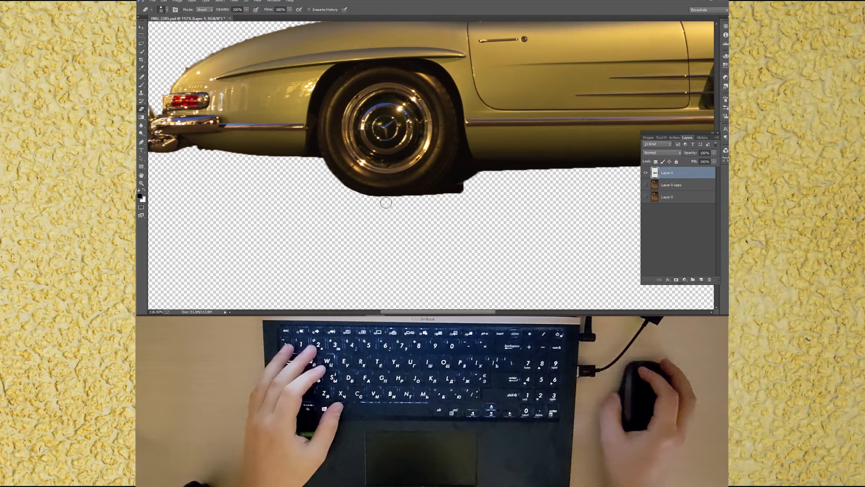
mouse_move(425, 199)
mouse_down()
mouse_move(468, 168)
mouse_move(586, 170)
mouse_up()
mouse_move(473, 184)
mouse_down()
mouse_move(471, 175)
mouse_move(450, 189)
mouse_up()
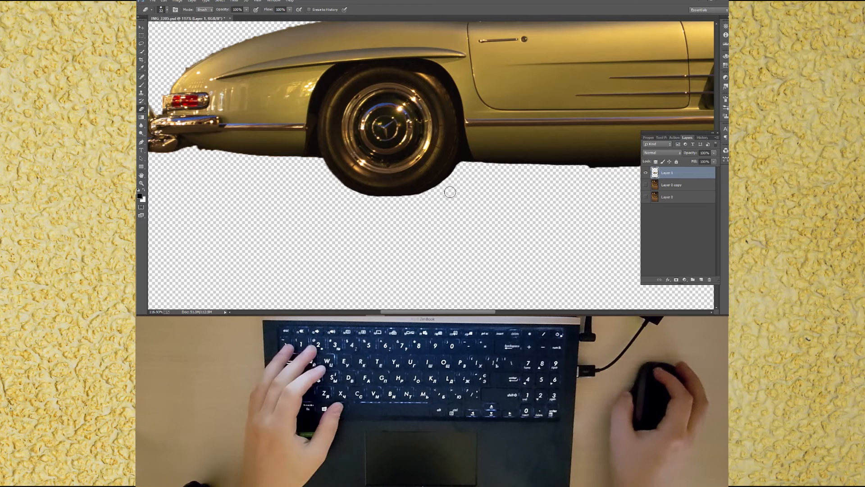
Step: Compare the cut-out against the background, undo the last erase and erase the road remnants under the rear wheel again
key(space)
drag(550, 213, 379, 227)
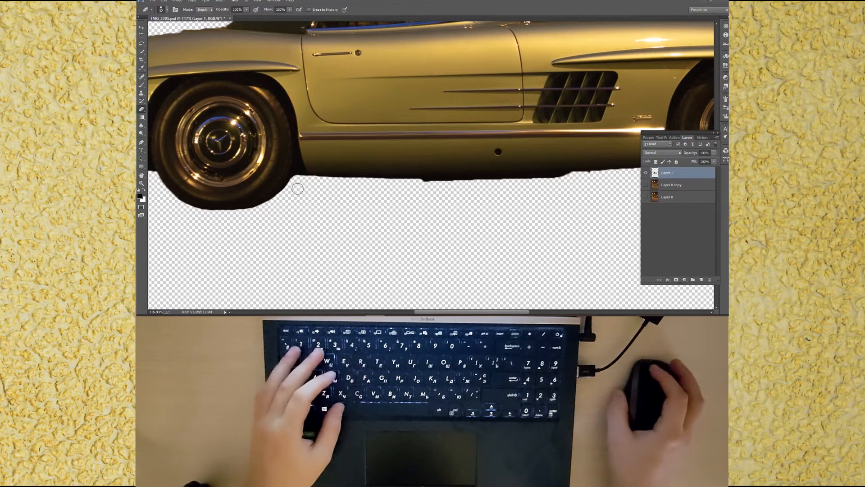
click(645, 185)
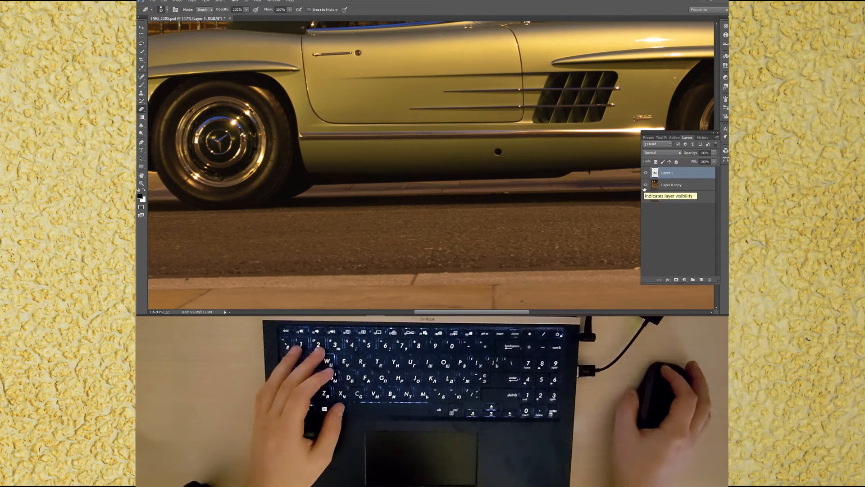
click(645, 186)
key(ctrl+z)
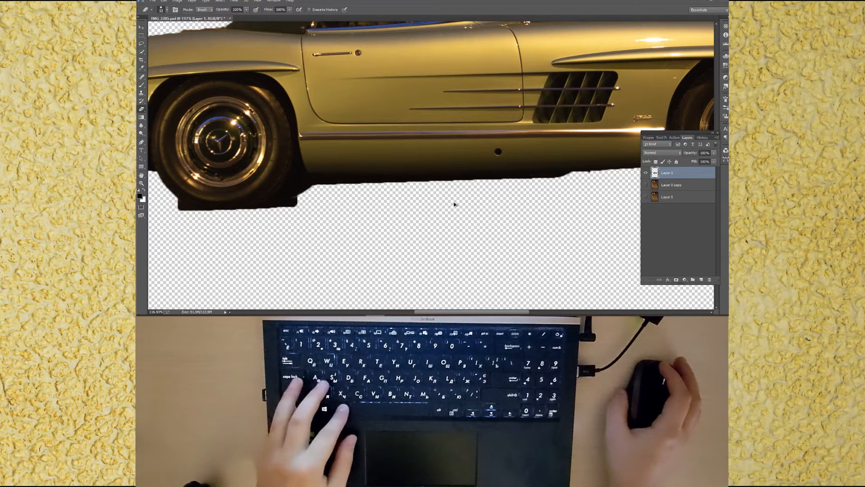
mouse_move(298, 200)
mouse_down()
mouse_move(242, 214)
mouse_move(157, 206)
mouse_move(166, 205)
mouse_up()
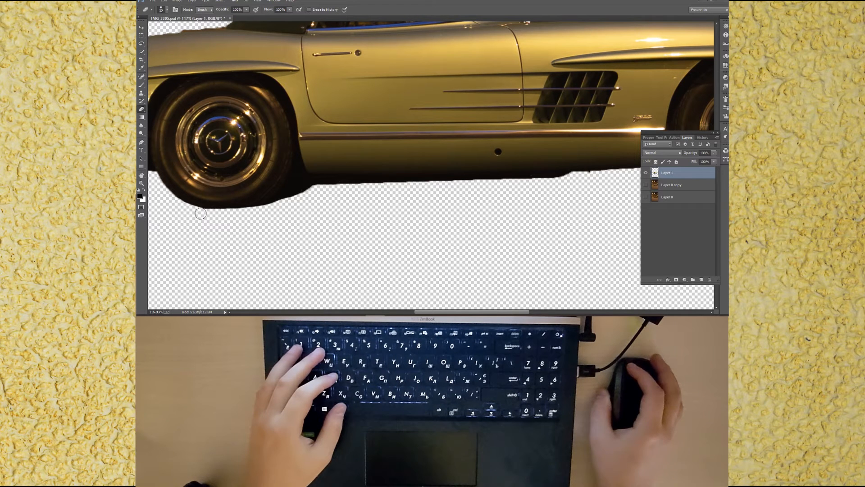
Step: Check against the background and erase the remaining road under the sill and front wheel
click(647, 185)
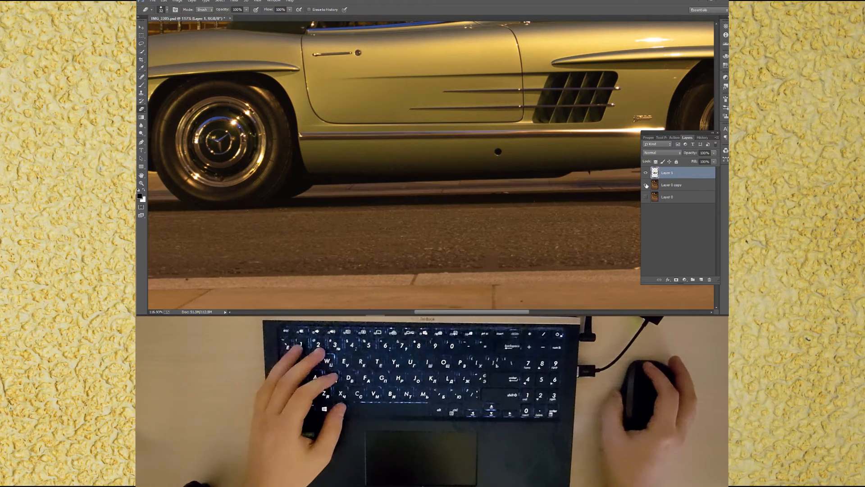
click(646, 185)
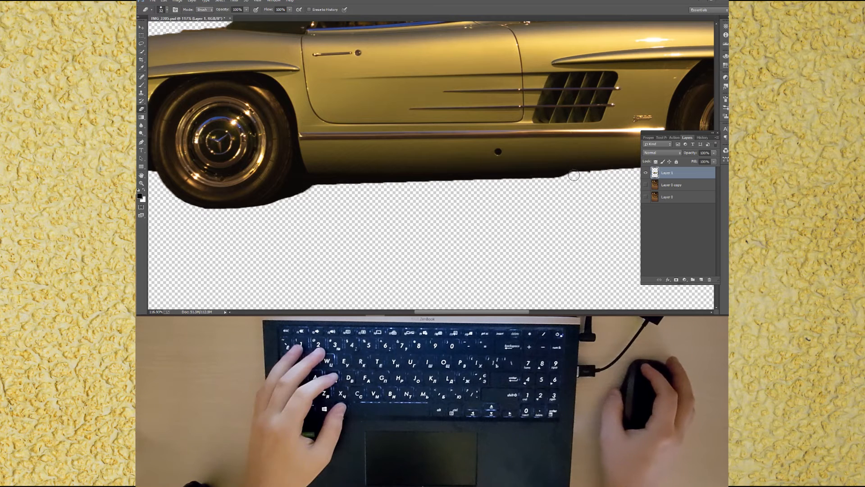
mouse_move(573, 177)
mouse_down()
mouse_move(318, 191)
mouse_move(343, 213)
mouse_move(315, 188)
mouse_move(476, 184)
mouse_up()
drag(573, 199, 367, 202)
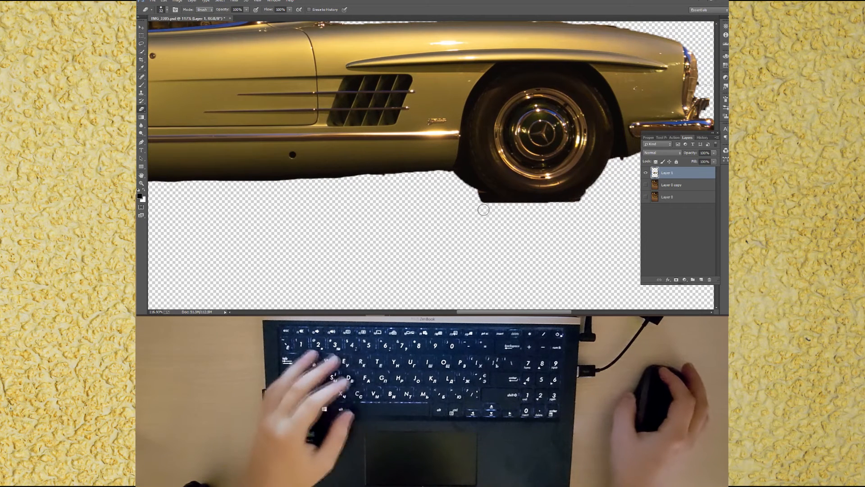
mouse_move(480, 197)
mouse_down()
mouse_move(555, 209)
mouse_move(594, 192)
mouse_move(561, 204)
mouse_move(501, 204)
mouse_up()
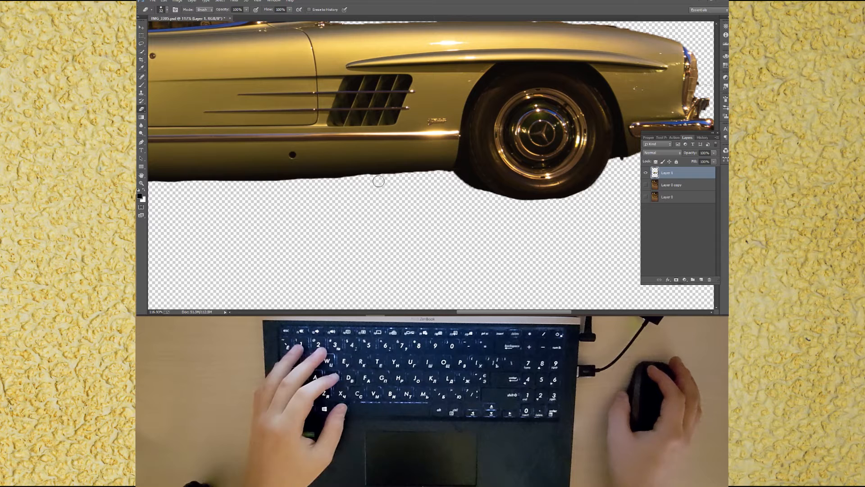
mouse_move(485, 209)
mouse_down()
mouse_move(393, 225)
mouse_move(413, 259)
mouse_move(327, 244)
mouse_up()
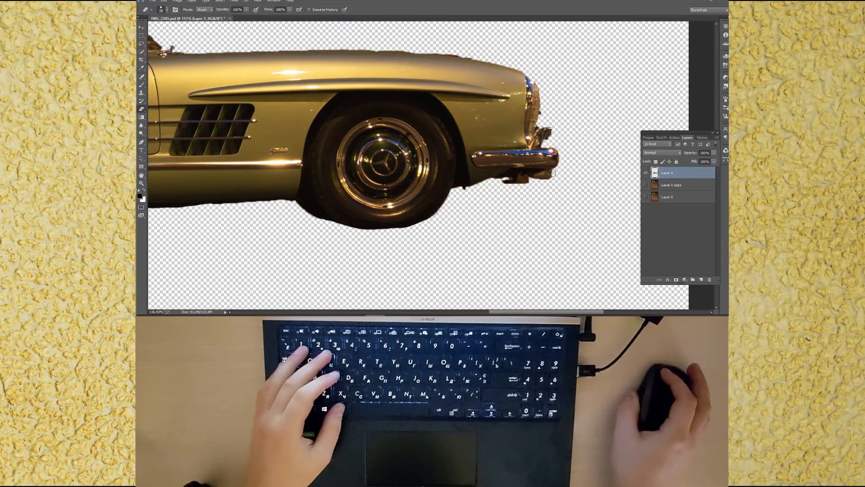
Step: Review the cut-out's front and roof edges, show all layers again and save the document
click(646, 185)
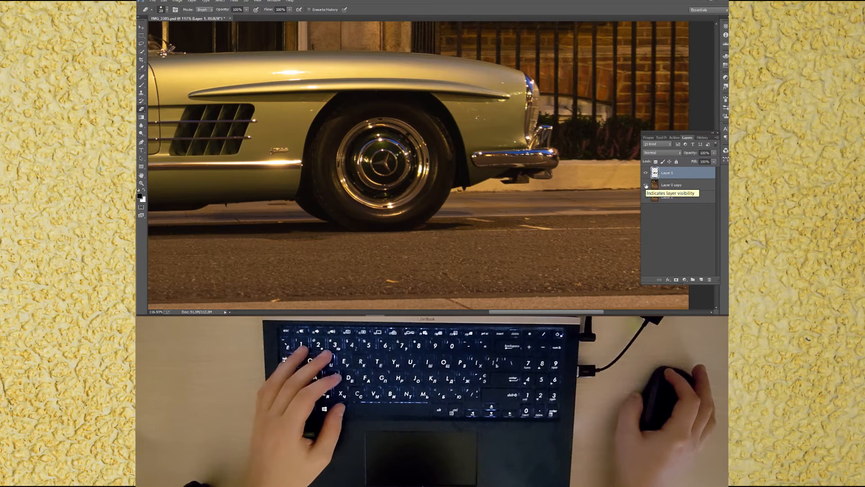
click(647, 185)
scroll(501, 226, up, 3)
drag(501, 226, 497, 227)
mouse_move(198, 155)
mouse_down()
mouse_move(433, 194)
mouse_move(450, 205)
mouse_up()
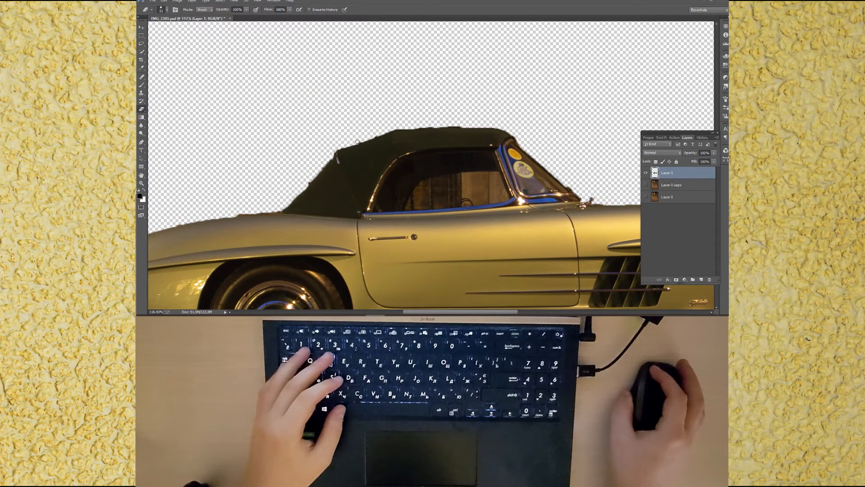
key(ctrl+0)
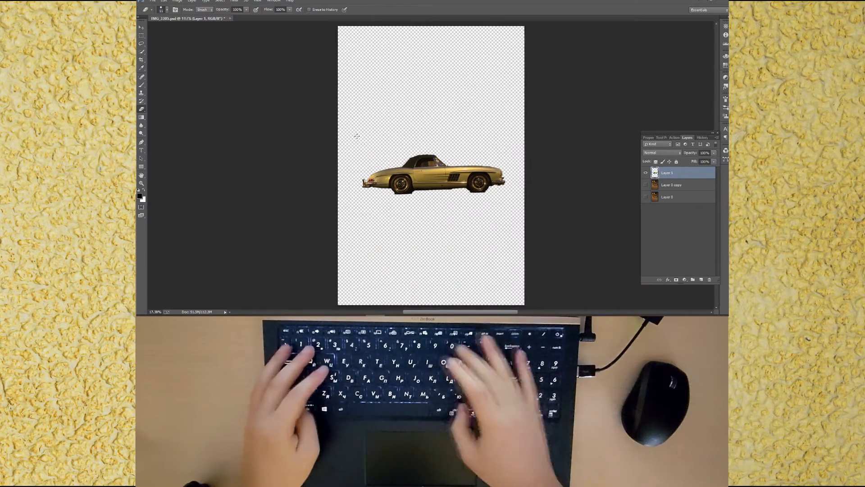
click(646, 184)
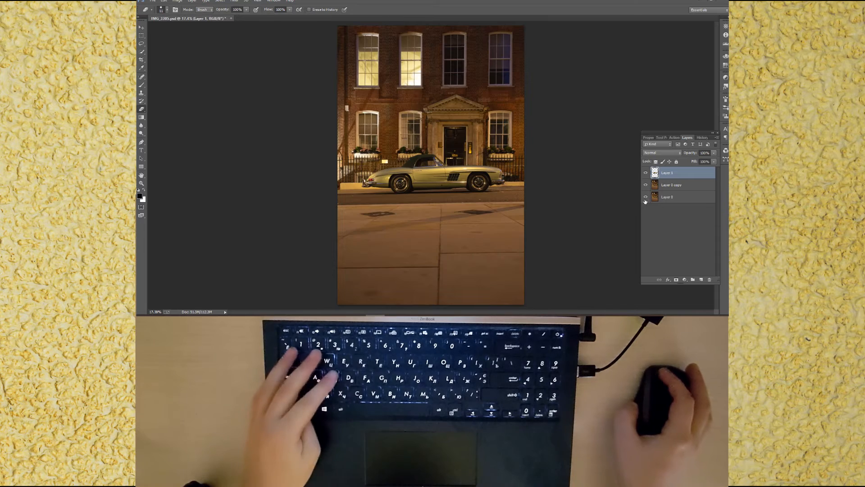
click(646, 197)
key(ctrl+s)
Step: Duplicate the Layer 0 copy layer for retouching and switch to the Clone Stamp tool
click(670, 185)
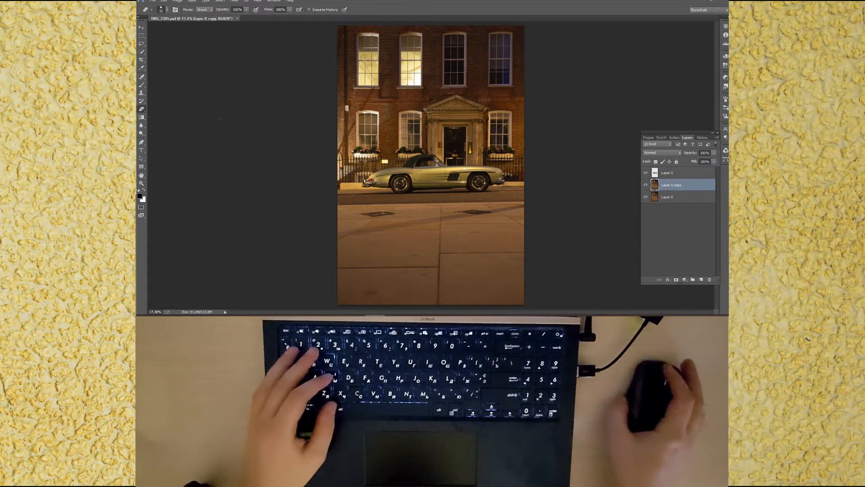
key(s)
key(ctrl+j)
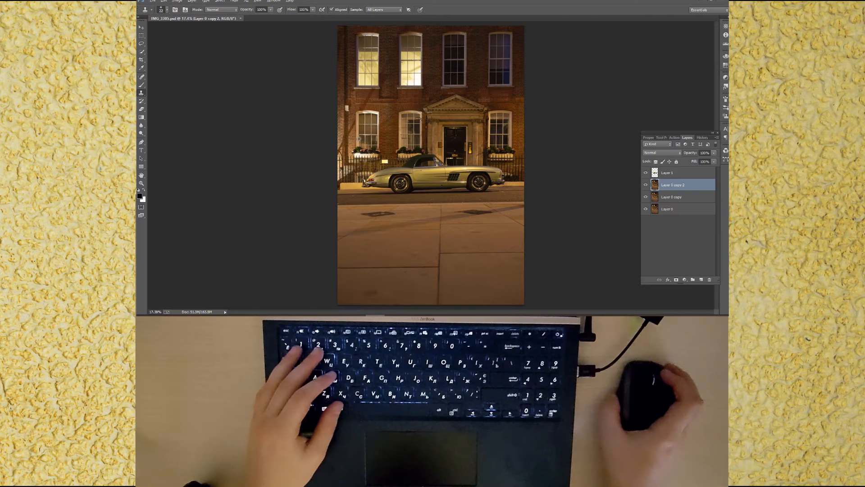
Step: Clone brickwork over the wall lamp beside the lower-left window
scroll(346, 103, up, 10)
drag(363, 155, 368, 158)
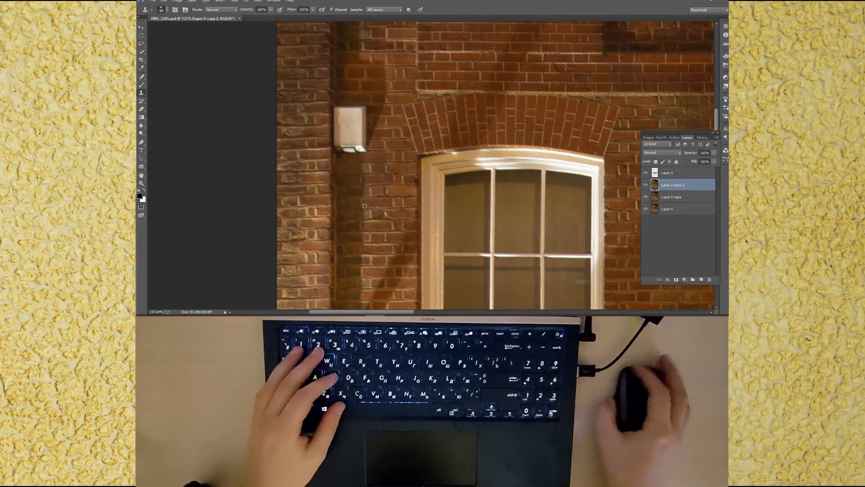
mouse_move(362, 149)
mouse_down()
mouse_move(363, 109)
mouse_move(337, 111)
mouse_move(339, 153)
mouse_move(354, 150)
mouse_move(355, 118)
mouse_move(346, 141)
mouse_up()
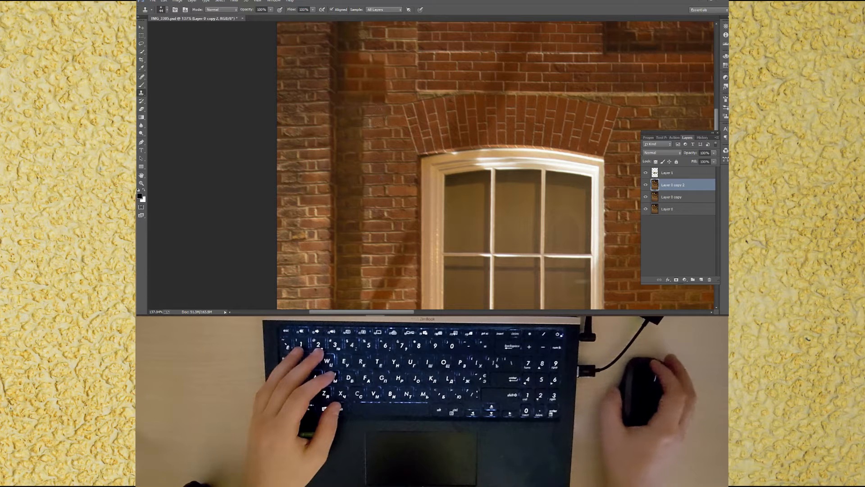
Step: Clone the railings and brick over the lit sign behind the fence, then save the document
scroll(417, 162, down, 3)
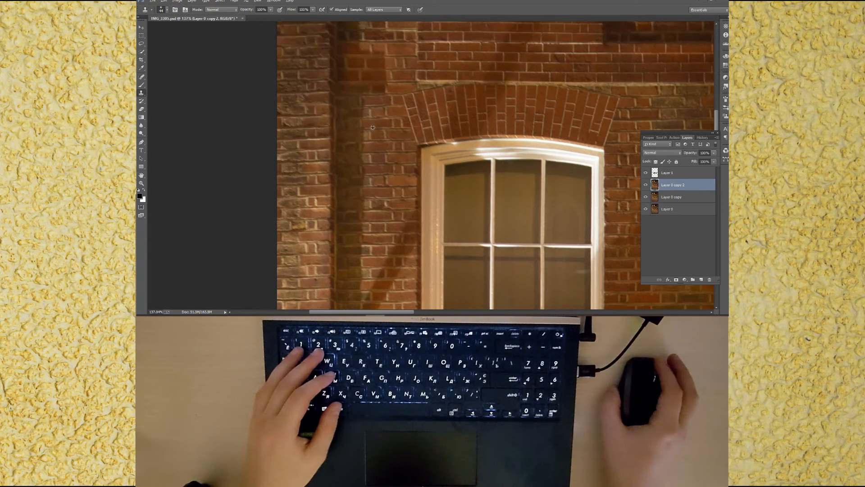
scroll(382, 152, down, 10)
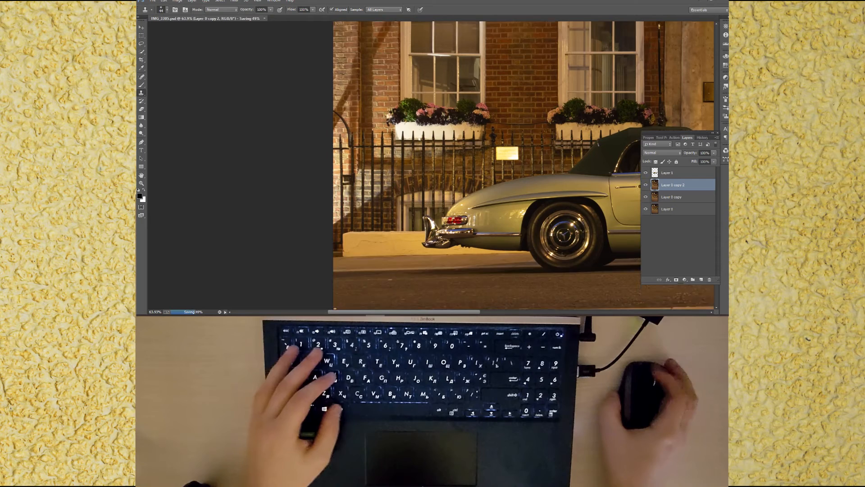
scroll(530, 134, up, 5)
drag(525, 144, 517, 144)
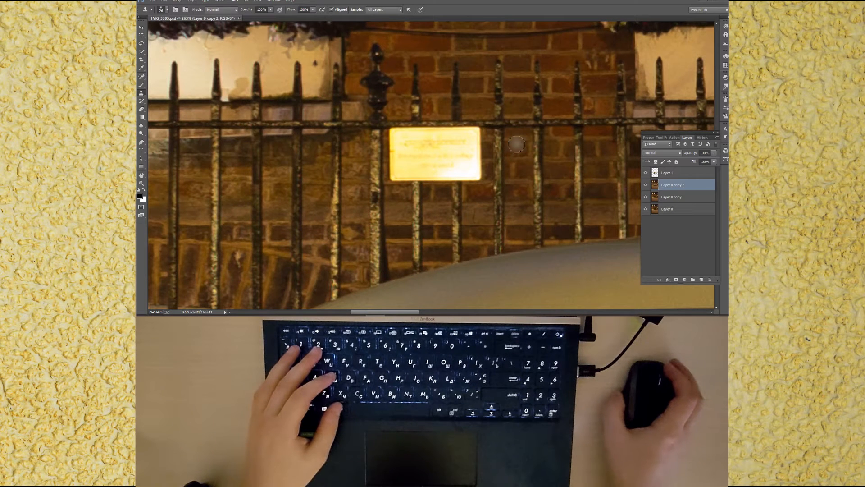
scroll(517, 145, right, 3)
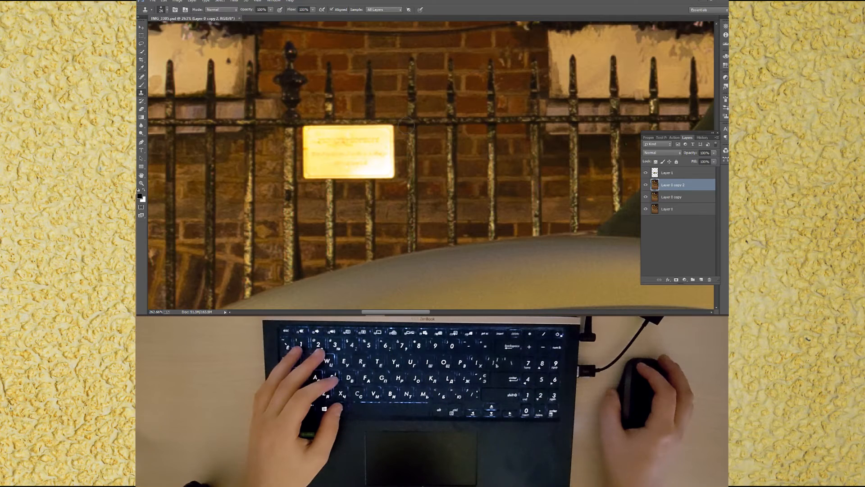
mouse_move(406, 125)
mouse_down()
mouse_move(373, 125)
mouse_move(372, 139)
mouse_move(391, 137)
mouse_move(391, 173)
mouse_move(373, 174)
mouse_move(377, 151)
mouse_move(383, 156)
mouse_move(381, 166)
mouse_move(368, 141)
mouse_move(356, 169)
mouse_up()
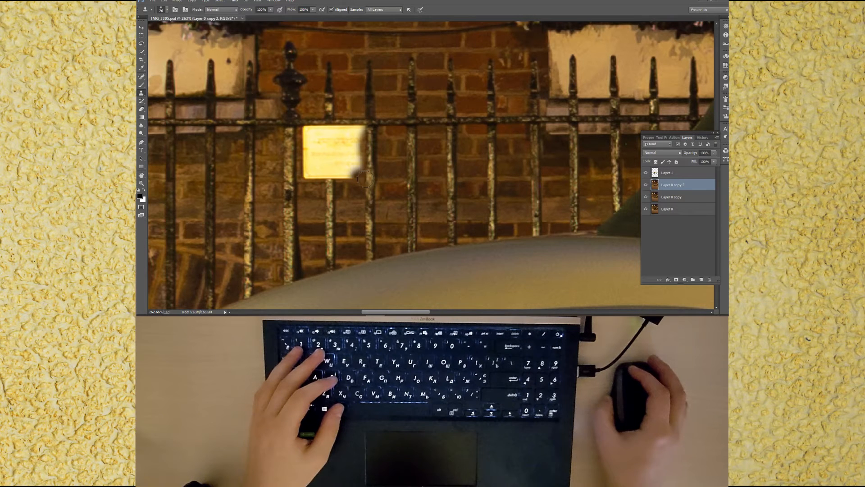
drag(369, 181, 369, 166)
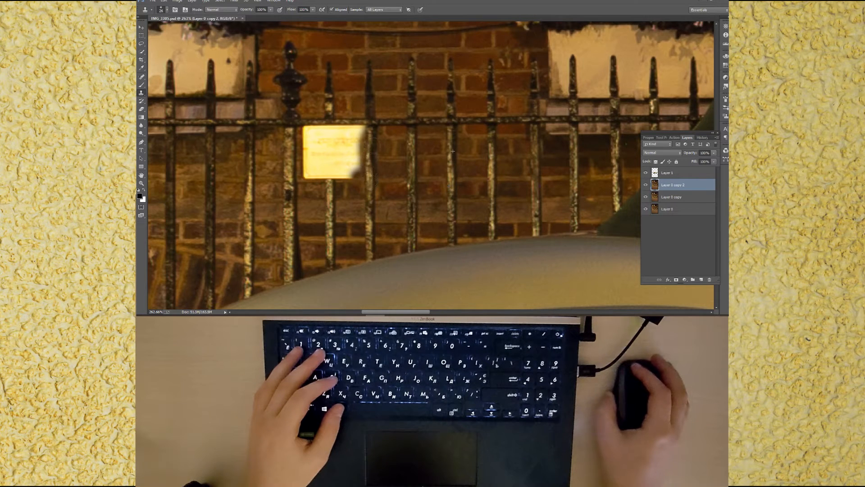
mouse_move(369, 133)
mouse_down()
mouse_move(331, 135)
mouse_move(359, 166)
mouse_move(355, 149)
mouse_move(333, 177)
mouse_move(342, 178)
mouse_move(331, 150)
mouse_move(330, 178)
mouse_move(326, 170)
mouse_move(307, 175)
mouse_move(320, 175)
mouse_move(305, 167)
mouse_move(309, 134)
mouse_move(317, 173)
mouse_move(326, 126)
mouse_up()
alt+click(394, 126)
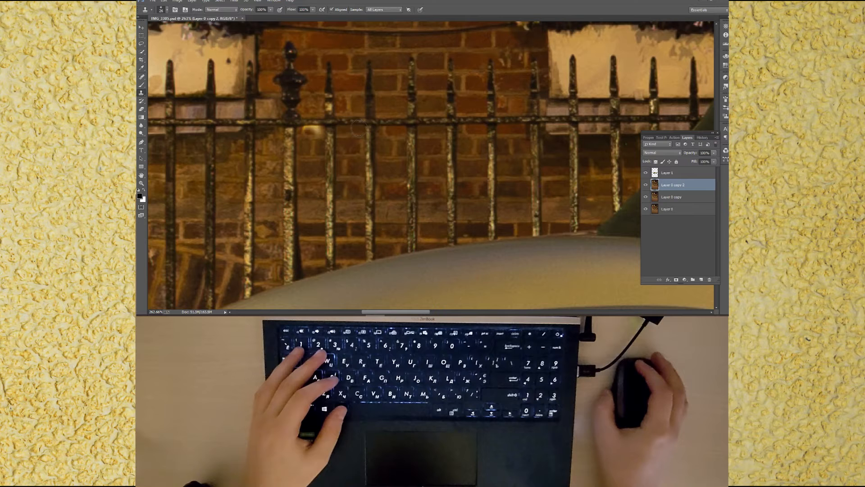
drag(330, 125, 305, 129)
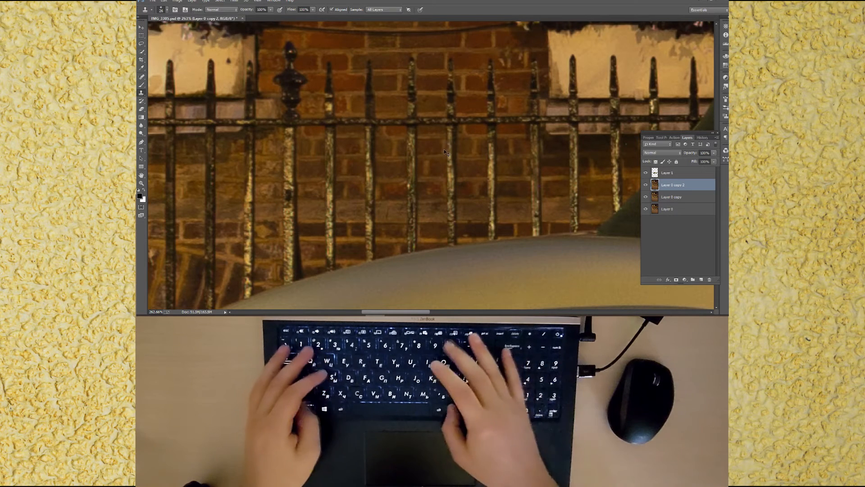
key(ctrl+0)
key(ctrl+s)
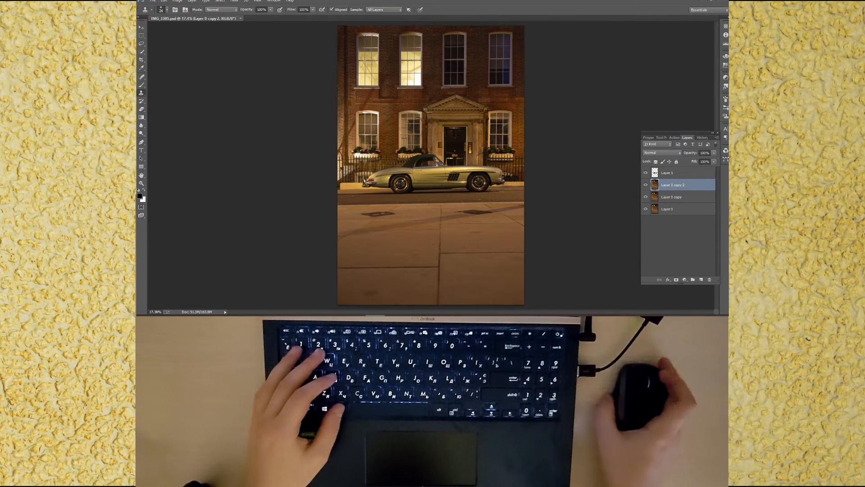
Step: Clone out small blemishes on the pavement near the car's rear wheel, then duplicate the layer and save the document
scroll(338, 200, up, 4)
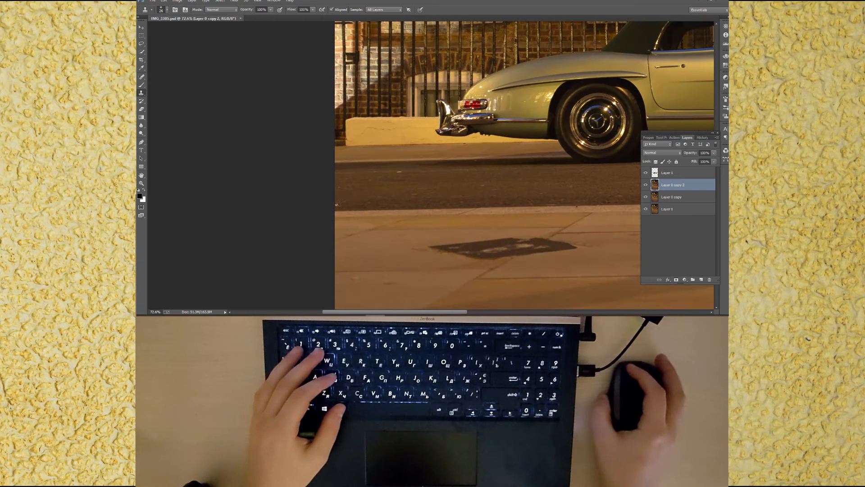
alt+right_click(410, 215)
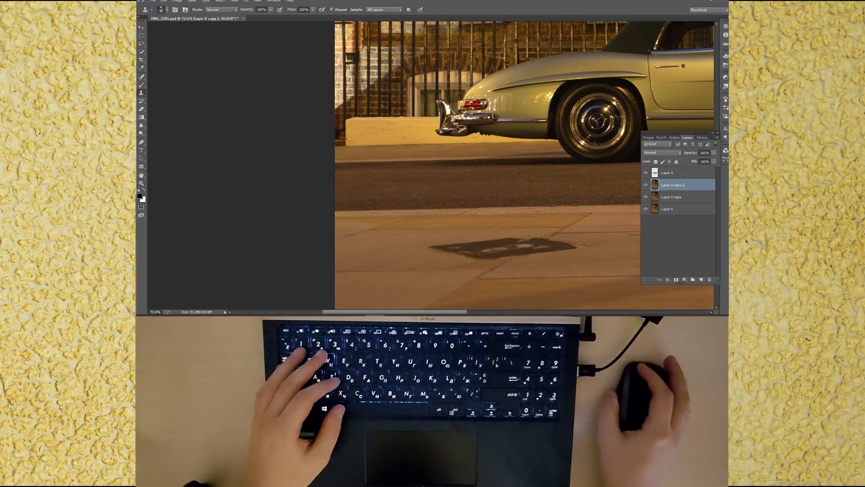
mouse_move(610, 176)
mouse_down()
mouse_move(356, 183)
mouse_move(394, 188)
mouse_up()
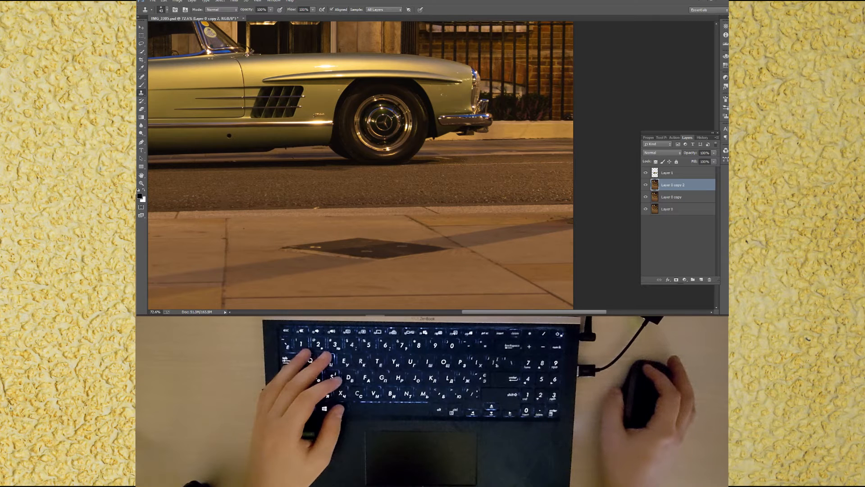
drag(451, 162, 454, 163)
scroll(450, 161, up, 14)
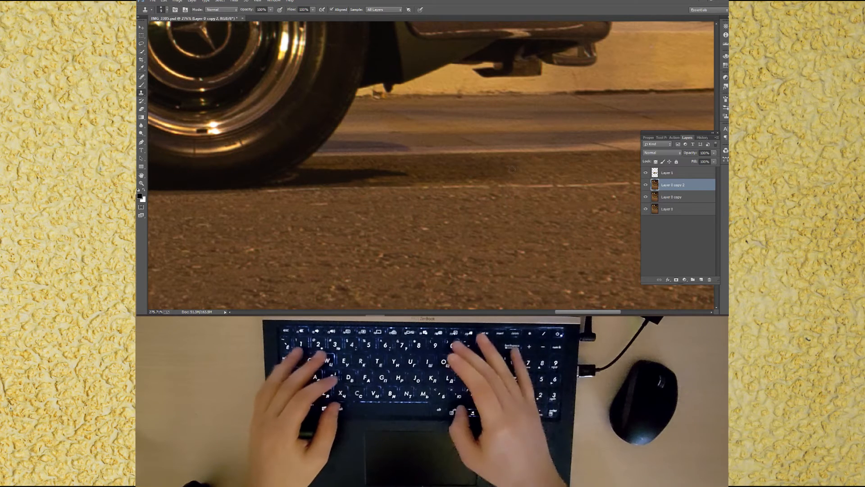
key(ctrl+0)
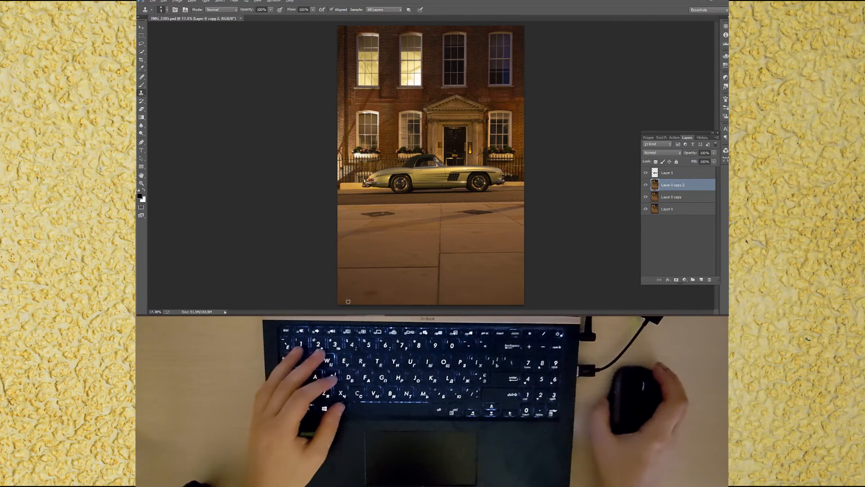
drag(375, 285, 382, 285)
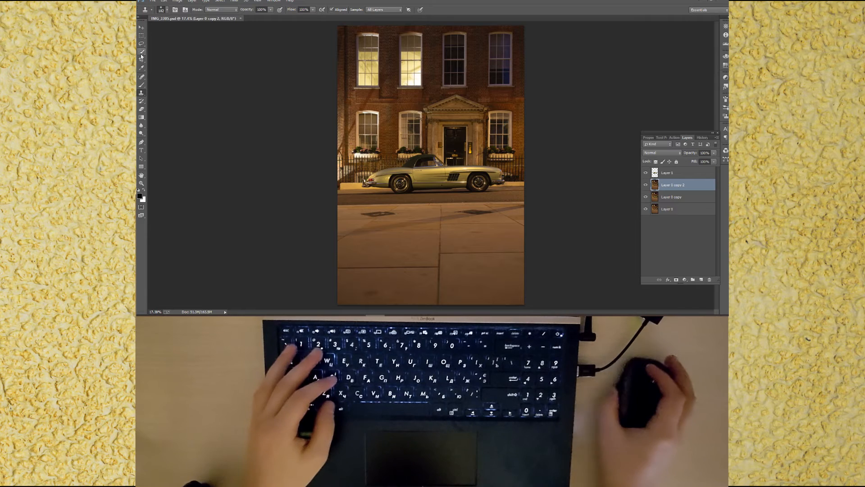
key(ctrl+j)
key(ctrl+s)
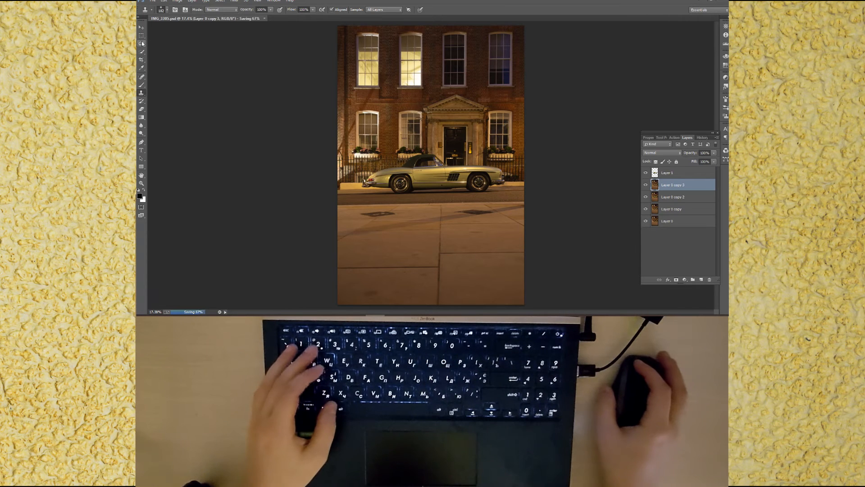
Step: Lasso a stain near the pavement's lower-left corner and content-aware fill it, then deselect
click(142, 43)
mouse_move(363, 292)
mouse_down()
mouse_move(368, 301)
mouse_move(384, 297)
mouse_move(361, 293)
mouse_up()
right_click(372, 291)
click(391, 246)
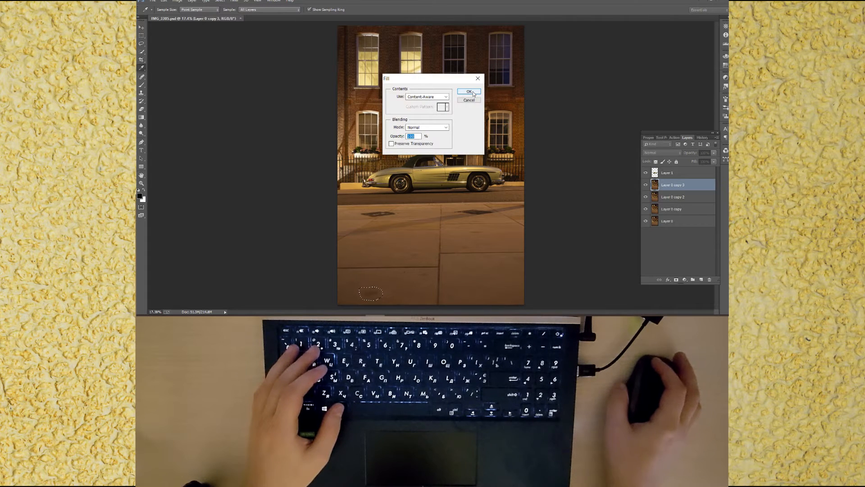
click(469, 92)
key(ctrl+d)
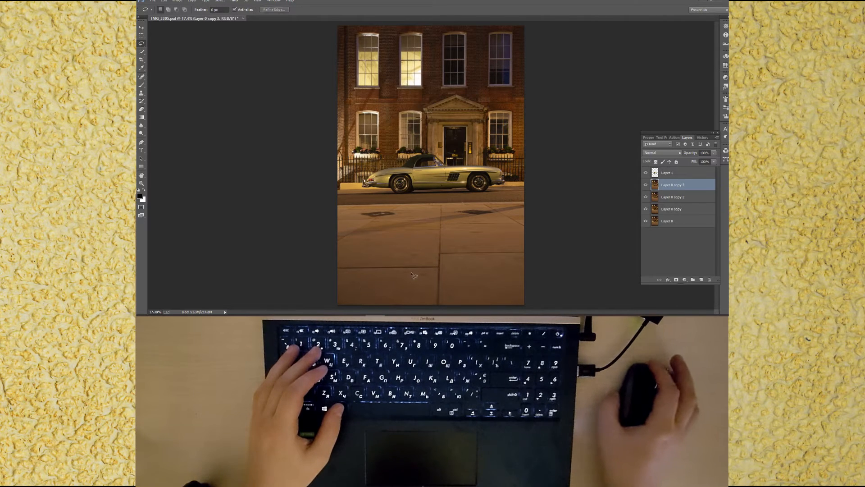
Step: Clone over dark marks on the pavement slabs in front of the car, then save the document
click(142, 94)
scroll(418, 262, up, 5)
drag(418, 262, 408, 261)
alt+click(357, 250)
click(383, 250)
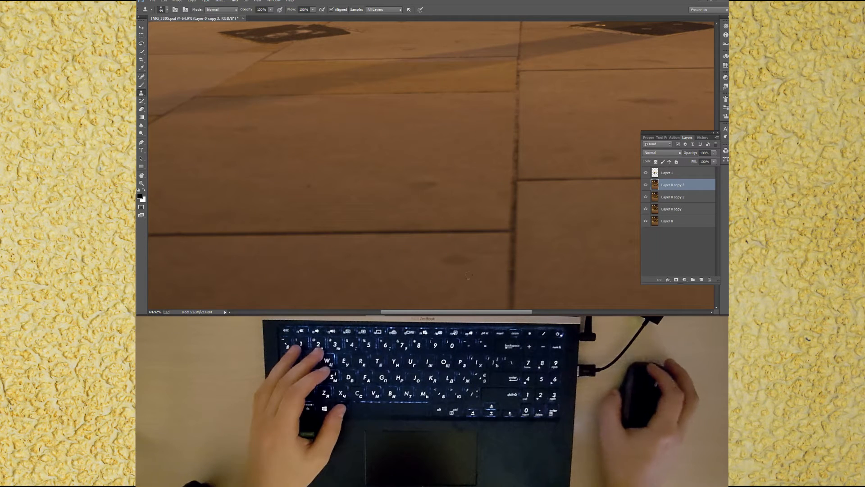
mouse_move(451, 262)
mouse_down()
mouse_move(433, 261)
mouse_move(465, 258)
mouse_up()
alt+click(410, 257)
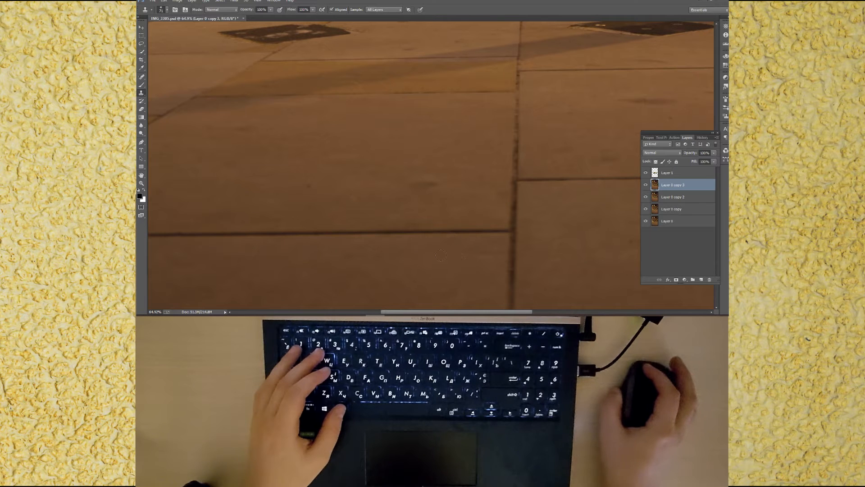
drag(408, 185, 419, 186)
alt+click(394, 182)
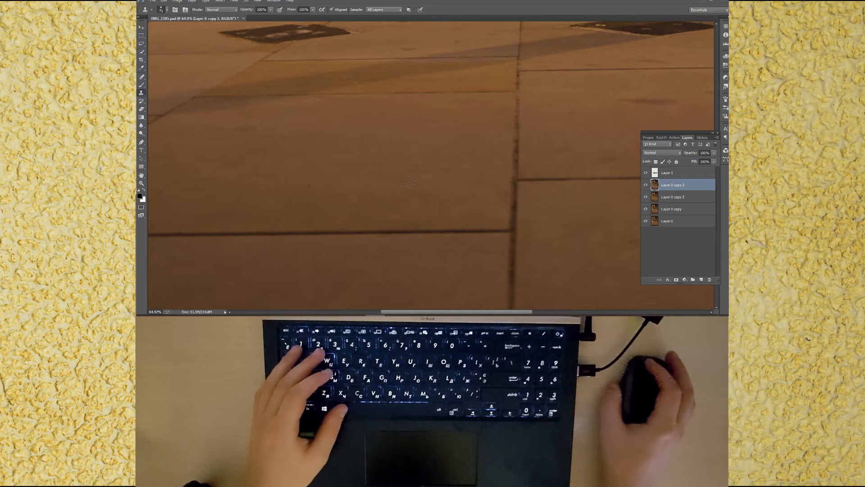
click(308, 185)
scroll(316, 180, up, 3)
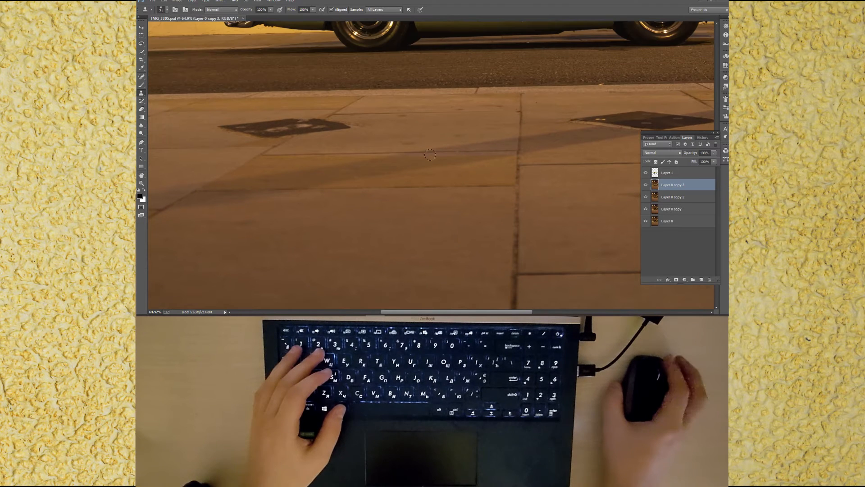
alt+click(390, 143)
drag(409, 143, 414, 142)
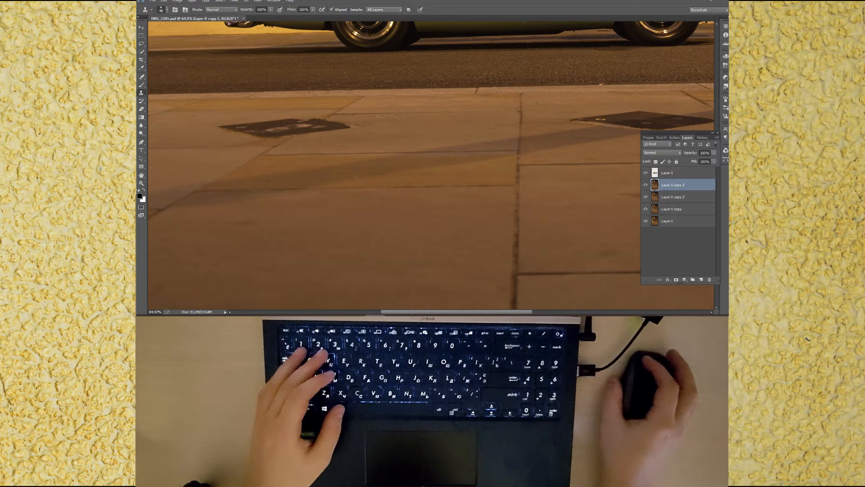
key(ctrl+s)
Step: Lasso a patch of pavement below the right manhole cover and content-aware fill it, then deselect
drag(479, 193, 290, 212)
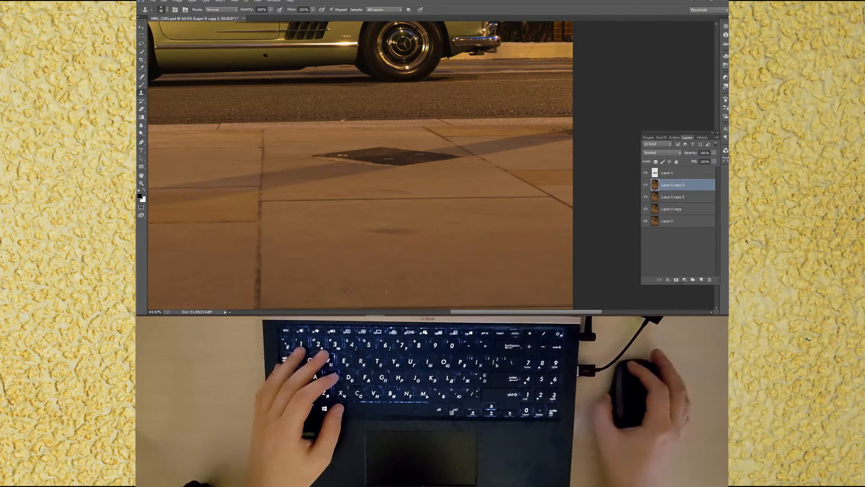
alt+right_click(430, 231)
alt+click(492, 223)
drag(451, 223, 455, 225)
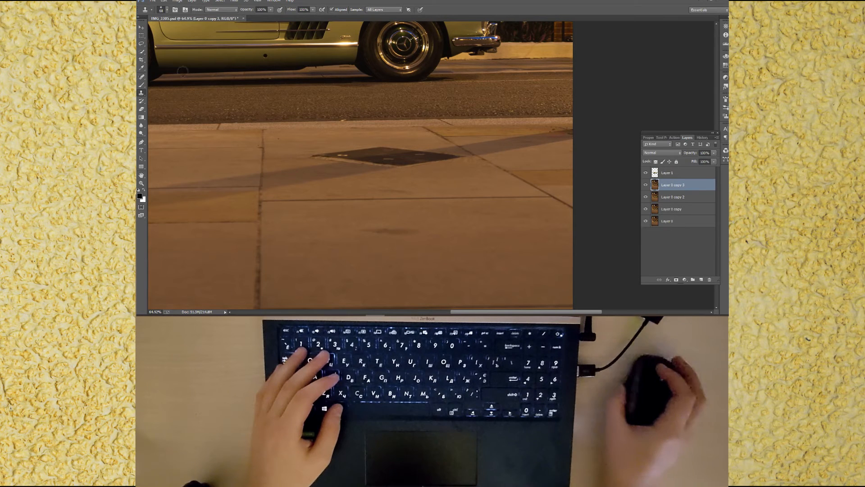
key(l)
mouse_move(362, 238)
mouse_down()
mouse_move(413, 242)
mouse_move(425, 230)
mouse_move(375, 227)
mouse_move(367, 235)
mouse_up()
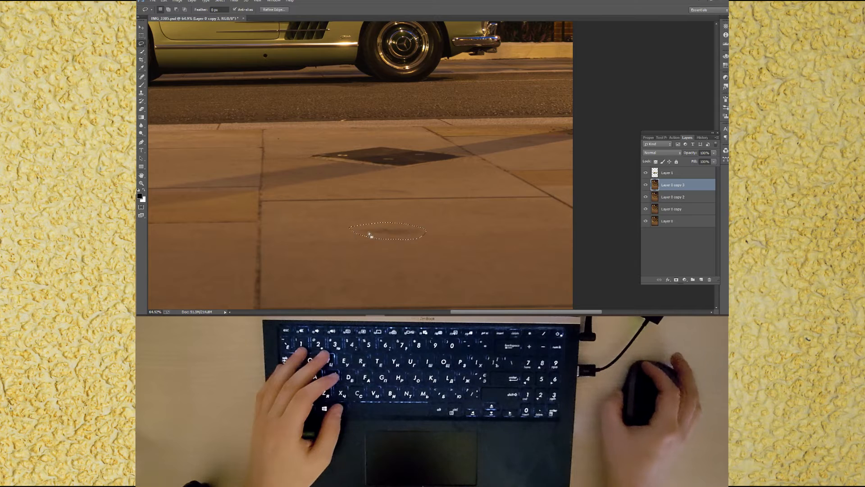
right_click(367, 236)
click(401, 187)
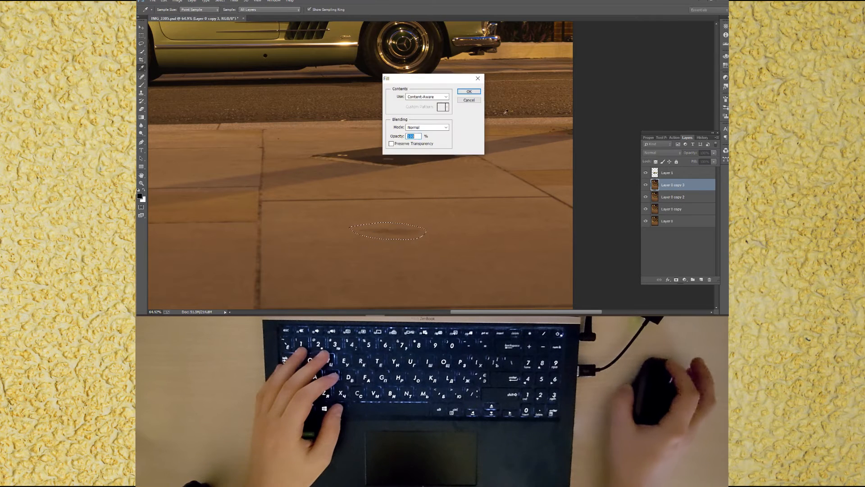
click(468, 92)
key(ctrl+d)
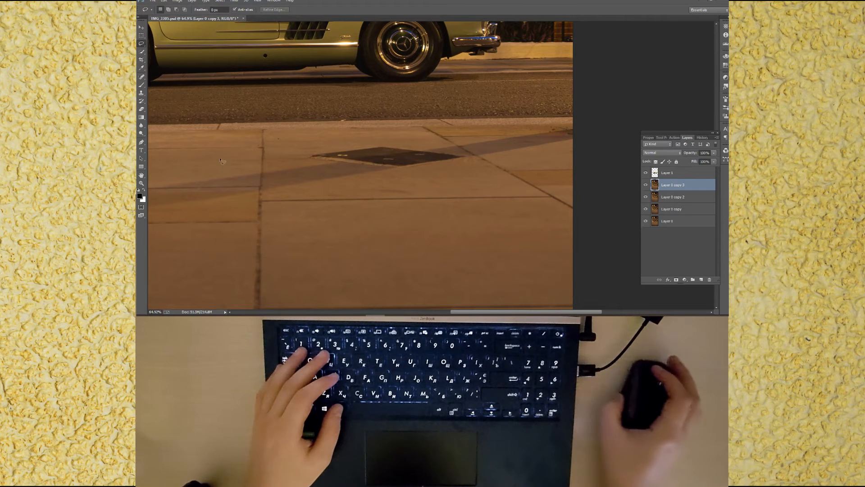
Step: Clone out small spots on the pavement along the kerb with the Clone Stamp tool
key(s)
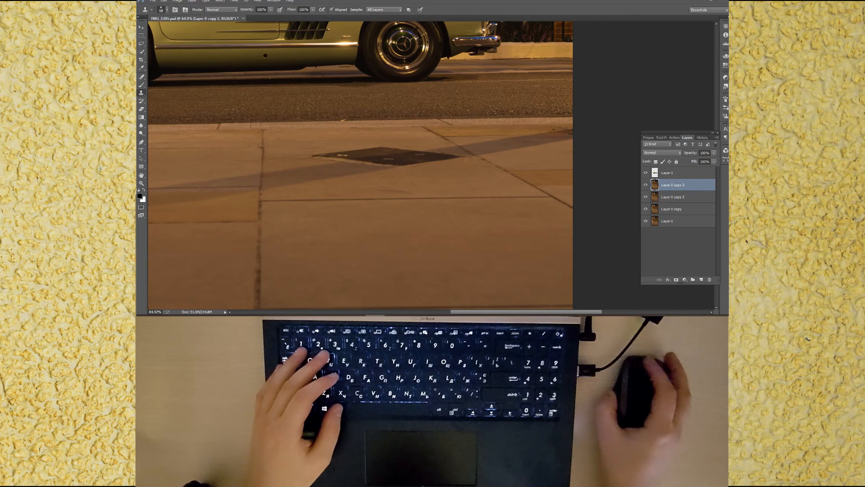
alt+click(334, 125)
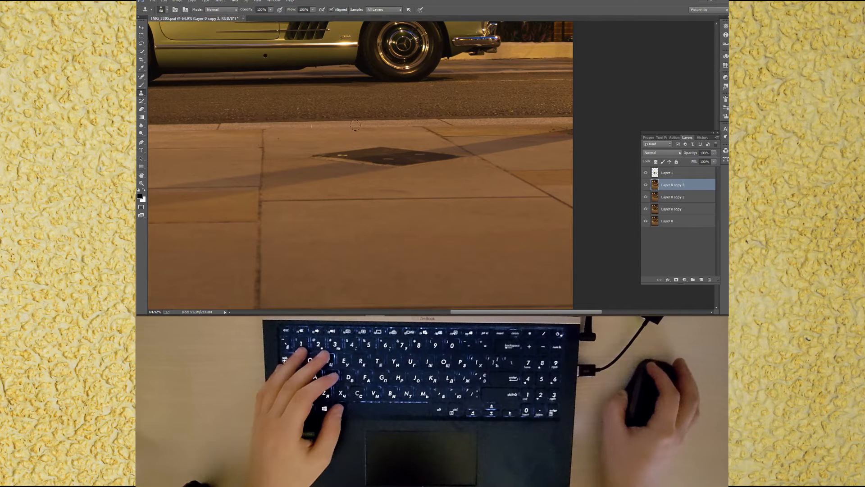
alt+right_click(262, 158)
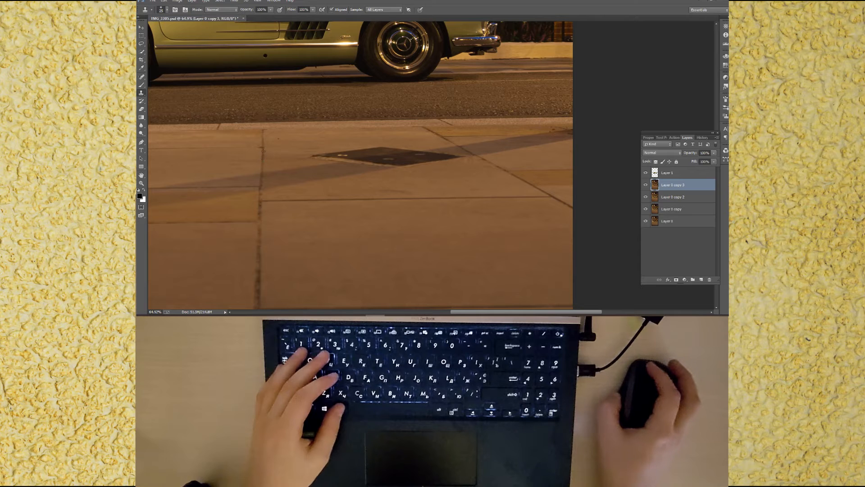
alt+right_click(284, 143)
click(280, 140)
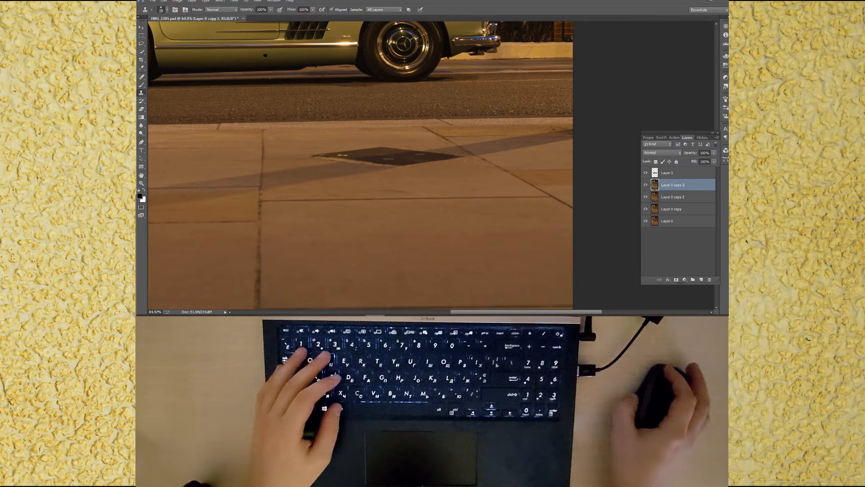
scroll(543, 136, up, 5)
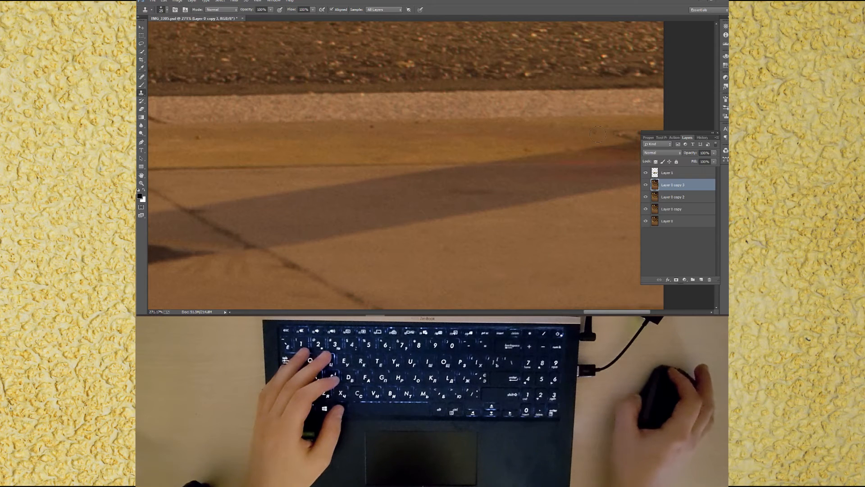
drag(609, 179, 402, 187)
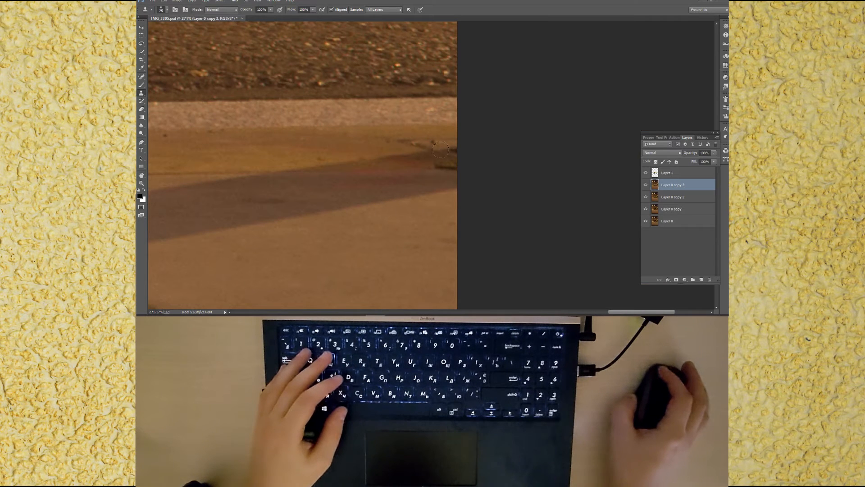
mouse_move(447, 146)
mouse_down()
mouse_move(389, 142)
mouse_move(449, 143)
mouse_up()
alt+click(394, 169)
click(440, 169)
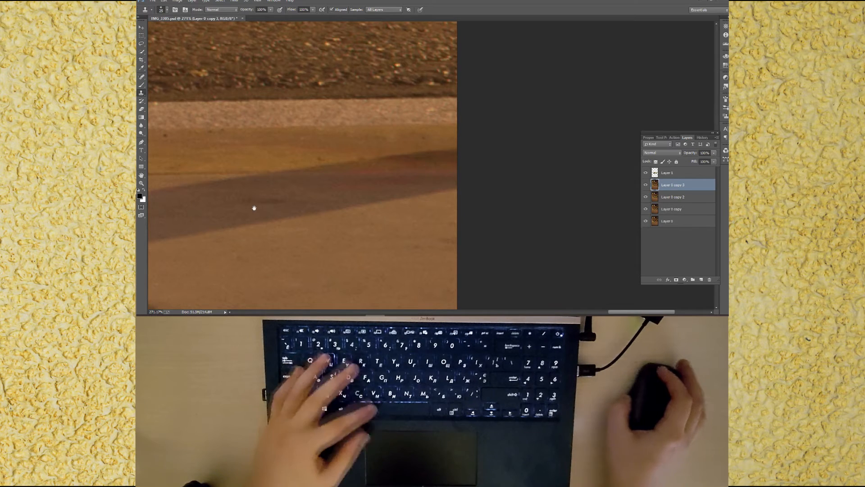
Step: Clone along the shadow band and around the right manhole cover's edge, then save the document
drag(282, 201, 515, 231)
drag(394, 164, 462, 162)
alt+right_click(478, 165)
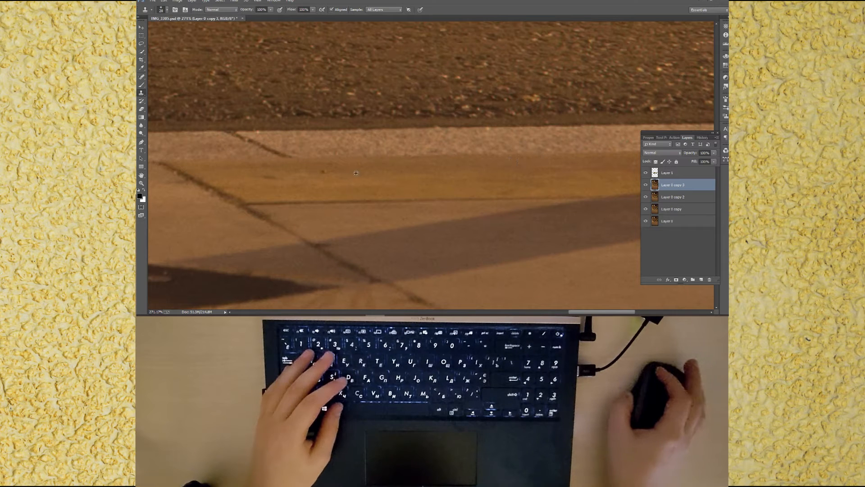
drag(403, 209, 665, 164)
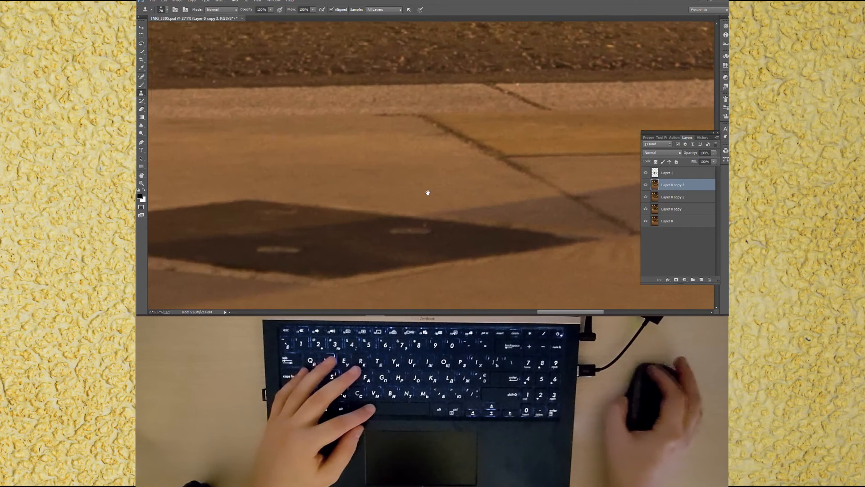
drag(381, 197, 546, 187)
drag(465, 236, 430, 239)
drag(562, 220, 611, 220)
alt+click(556, 222)
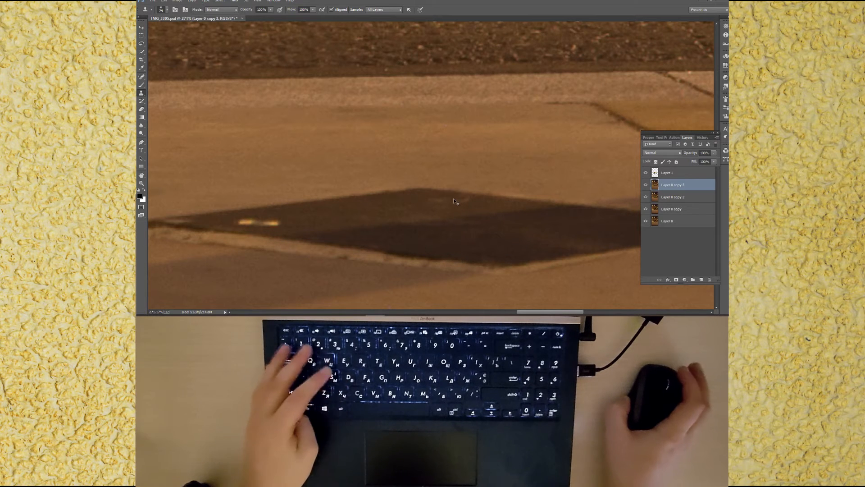
key(ctrl+0)
key(ctrl+s)
Step: Duplicate the layer, lasso the left manhole cover and content-aware fill it, then deselect
key(ctrl+j)
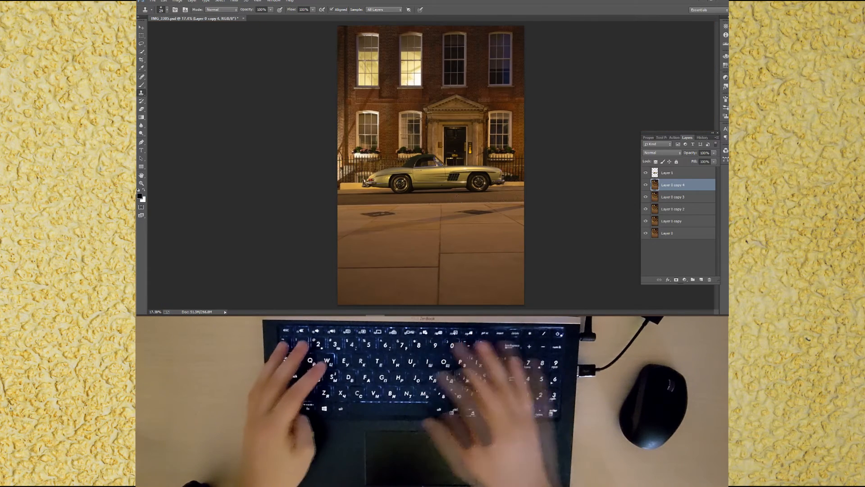
click(141, 45)
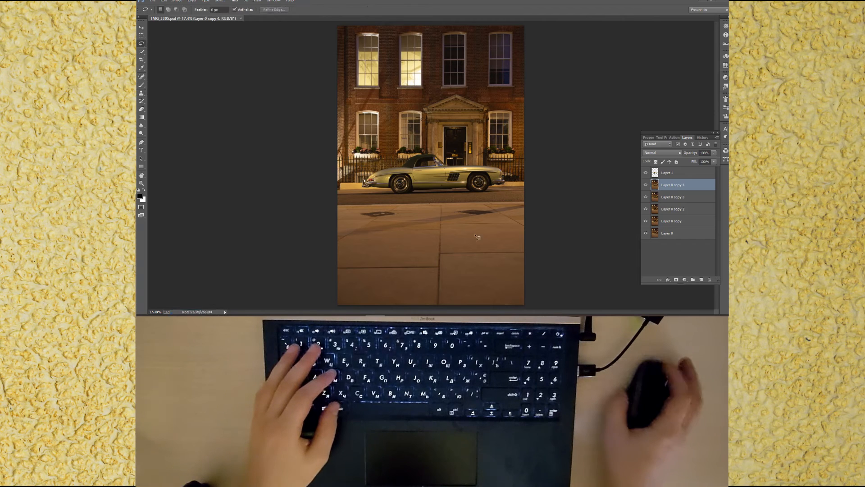
scroll(483, 225, up, 6)
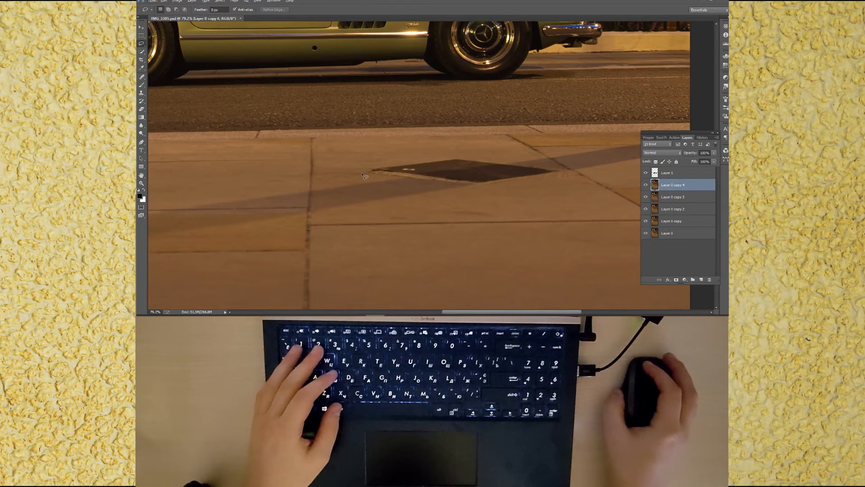
scroll(316, 176, left, 5)
drag(266, 175, 330, 195)
mouse_move(459, 172)
mouse_down()
mouse_move(396, 154)
mouse_move(332, 156)
mouse_up()
drag(260, 171, 263, 172)
right_click(297, 172)
click(333, 268)
click(468, 91)
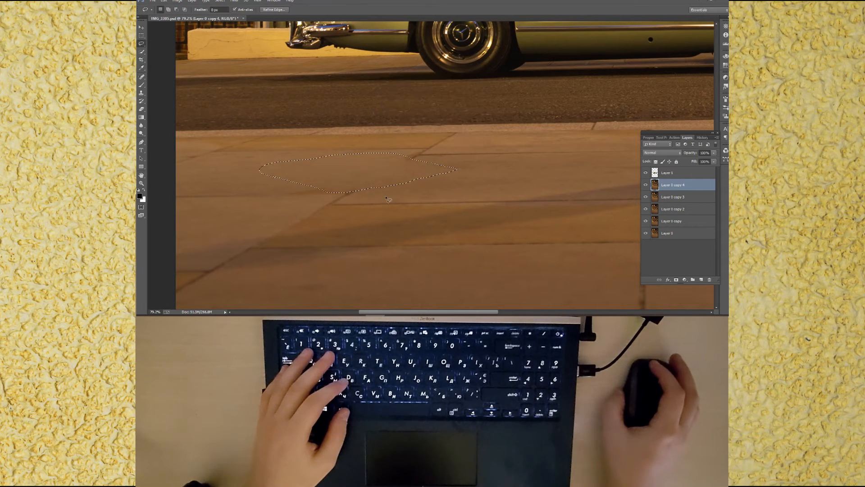
key(ctrl+d)
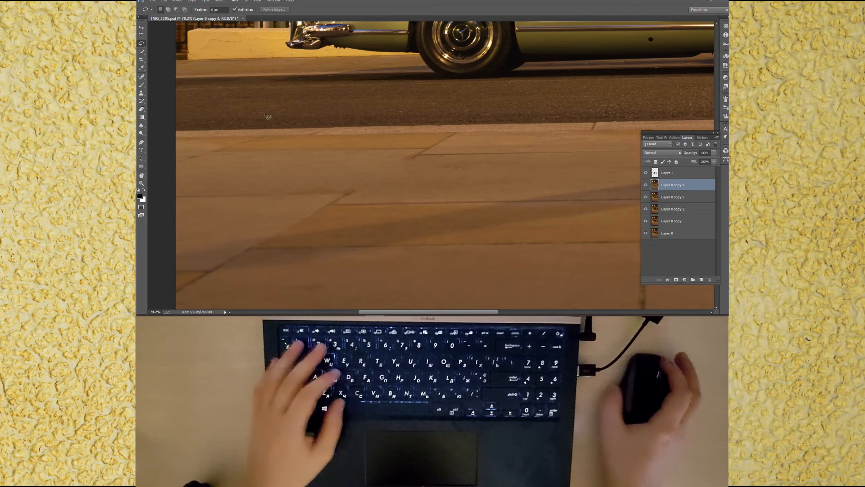
key(s)
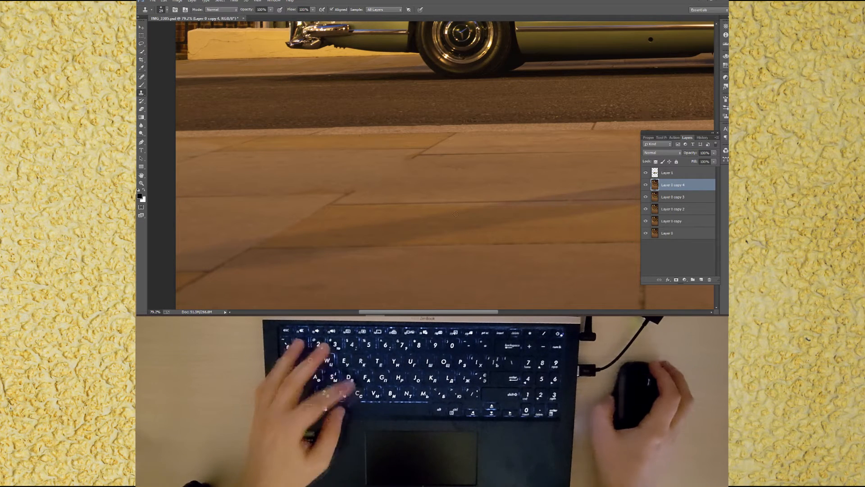
Step: Clone over the filled pavement patch where the left manhole cover was to blend it
drag(547, 202, 292, 189)
drag(516, 185, 594, 207)
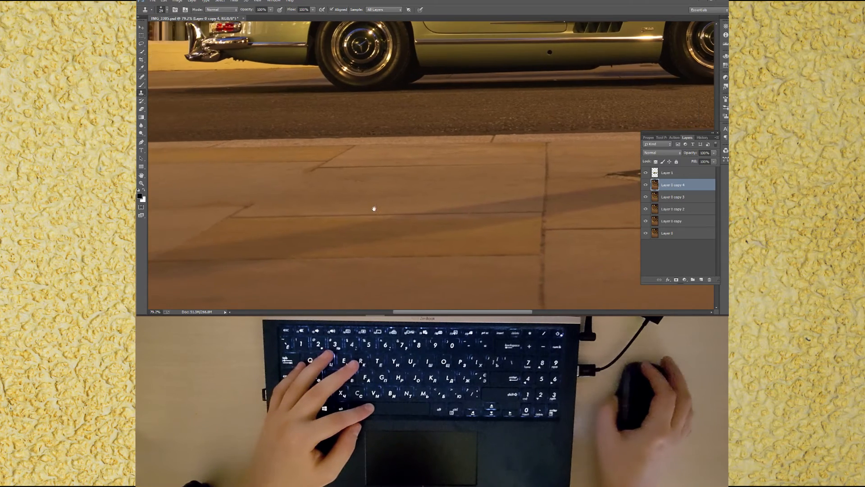
drag(371, 209, 530, 197)
Step: Clone out marks along the tile joint near the kerb with a smaller brush, then save the document
scroll(480, 177, up, 3)
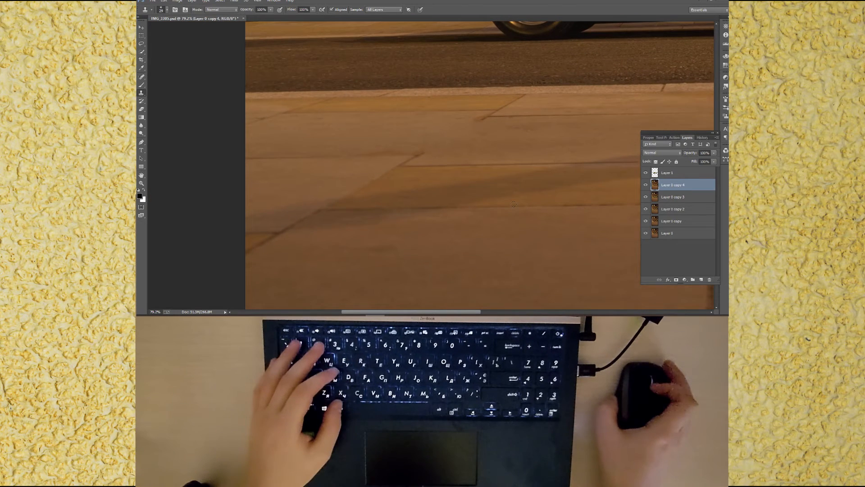
alt+right_click(486, 173)
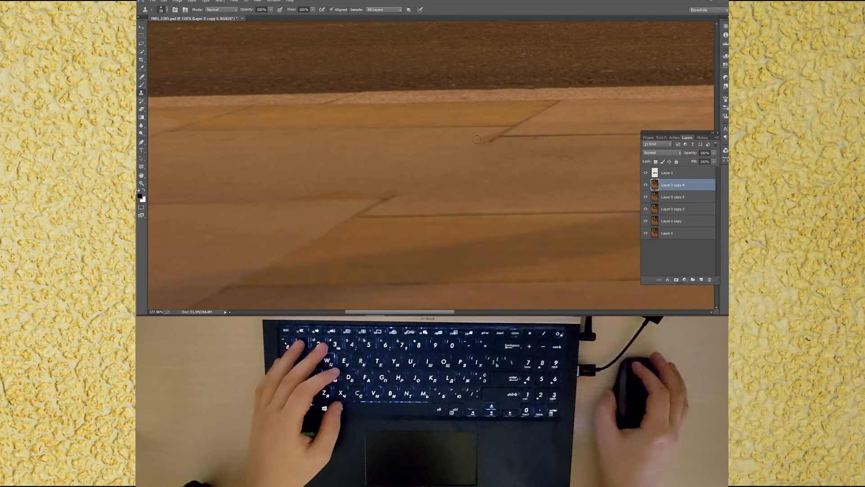
alt+right_click(492, 135)
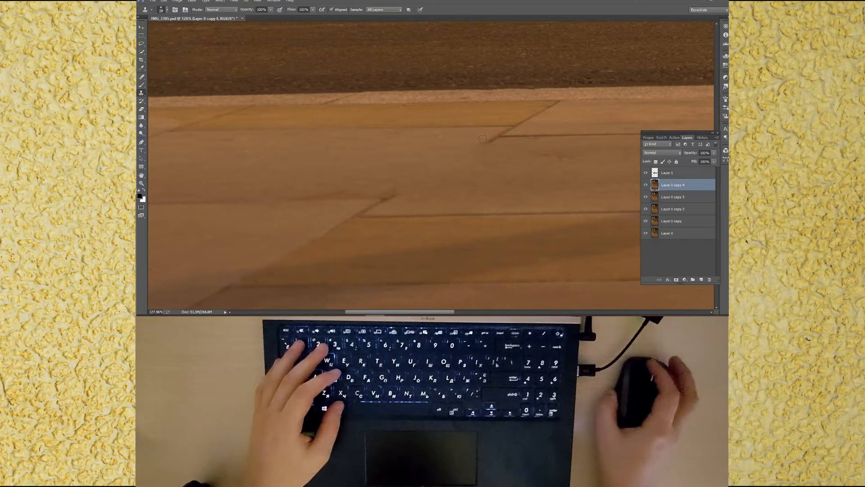
click(480, 139)
alt+right_click(492, 133)
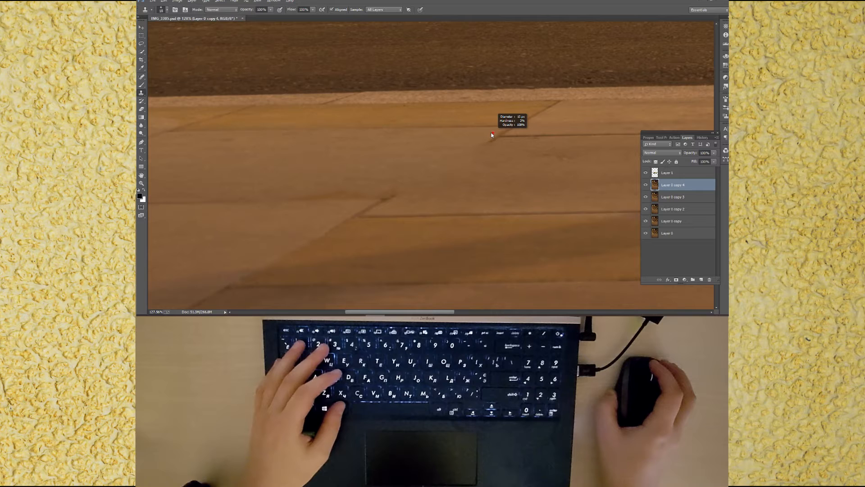
alt+right_click(492, 135)
click(490, 138)
alt+click(484, 145)
click(490, 141)
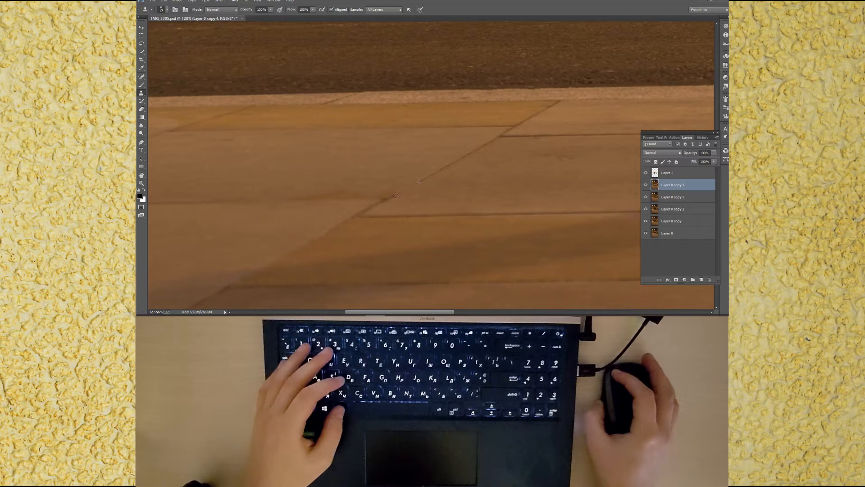
alt+right_click(423, 191)
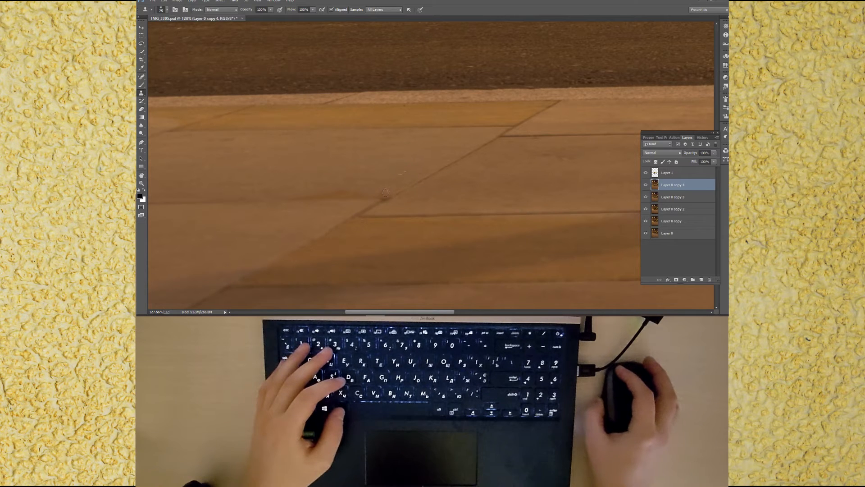
alt+right_click(316, 185)
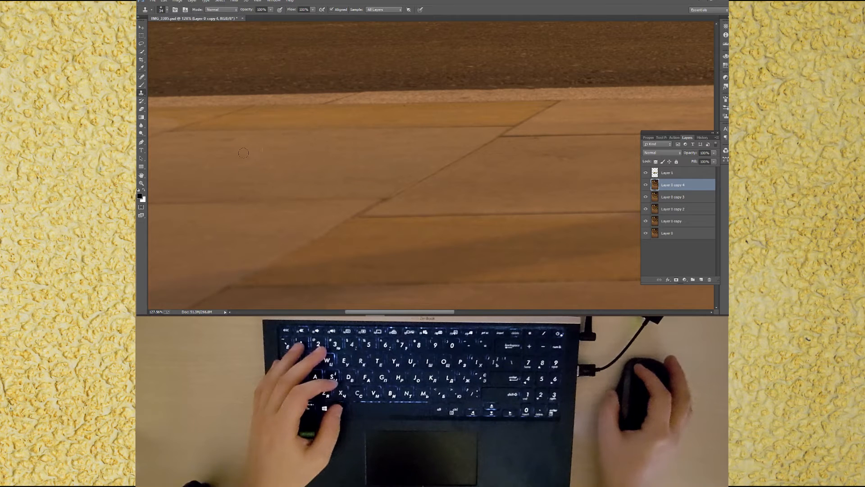
alt+drag(364, 187, 360, 187)
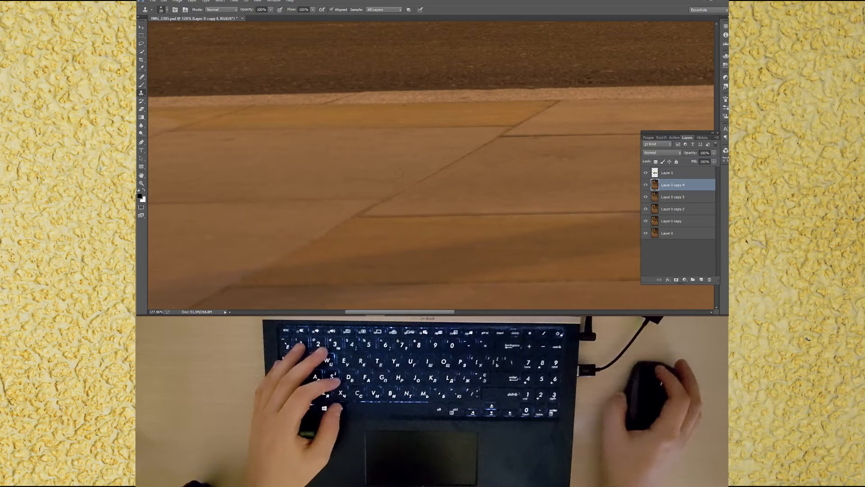
key(ctrl+0)
key(ctrl+s)
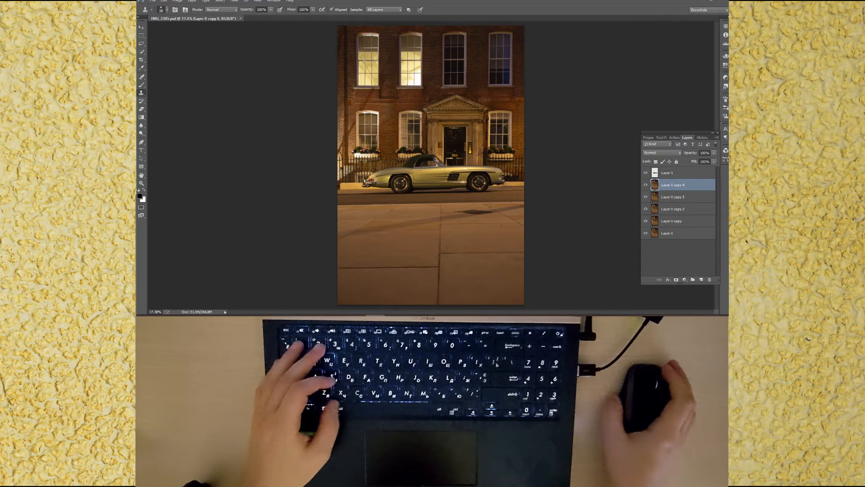
Step: Lasso the remaining manhole cover, content-aware fill the selection, and deselect
scroll(471, 211, up, 5)
scroll(469, 211, up, 2)
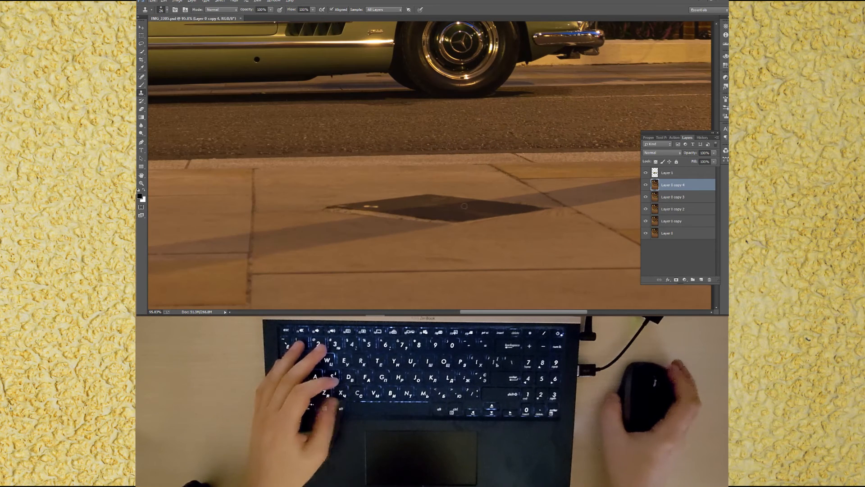
click(141, 44)
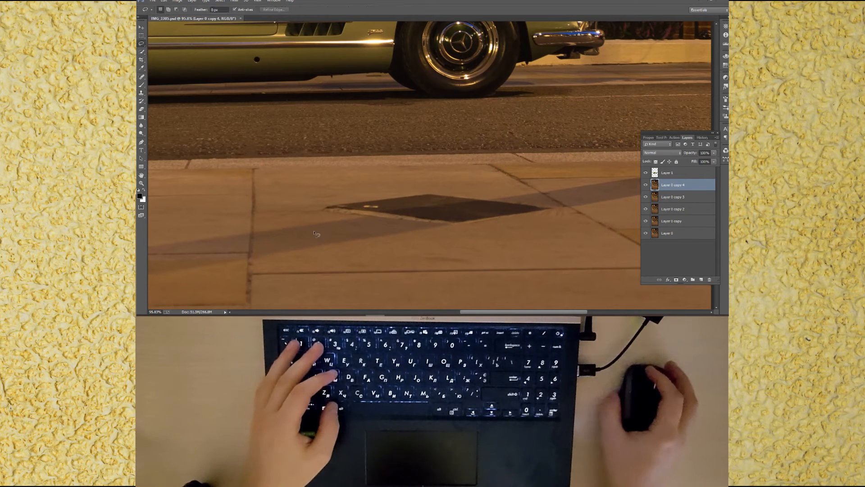
mouse_move(315, 211)
mouse_down()
mouse_move(464, 235)
mouse_move(550, 218)
mouse_move(510, 198)
mouse_move(437, 186)
mouse_up()
drag(360, 197, 314, 209)
right_click(356, 216)
click(388, 167)
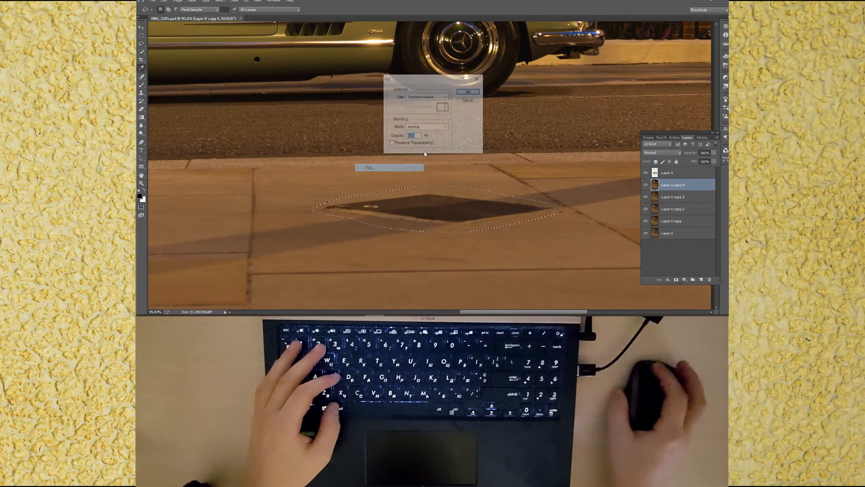
key(Return)
key(ctrl+d)
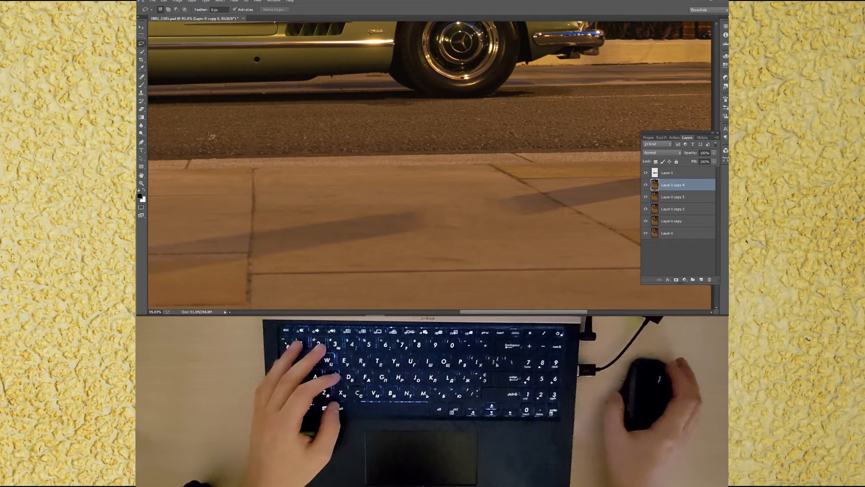
Step: Clone over the filled area to rebuild the shadow band and tile joints, then save the document
click(141, 92)
drag(426, 254, 433, 254)
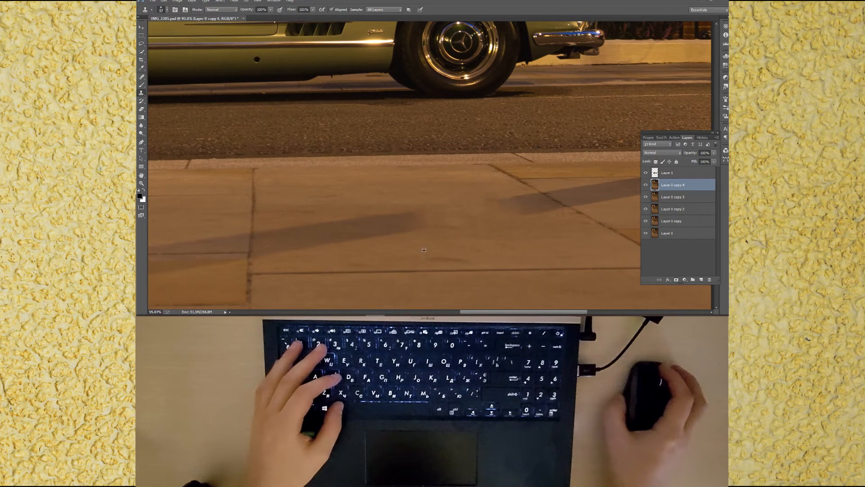
mouse_move(425, 225)
mouse_down()
mouse_move(518, 219)
mouse_move(394, 226)
mouse_move(405, 215)
mouse_move(500, 207)
mouse_up()
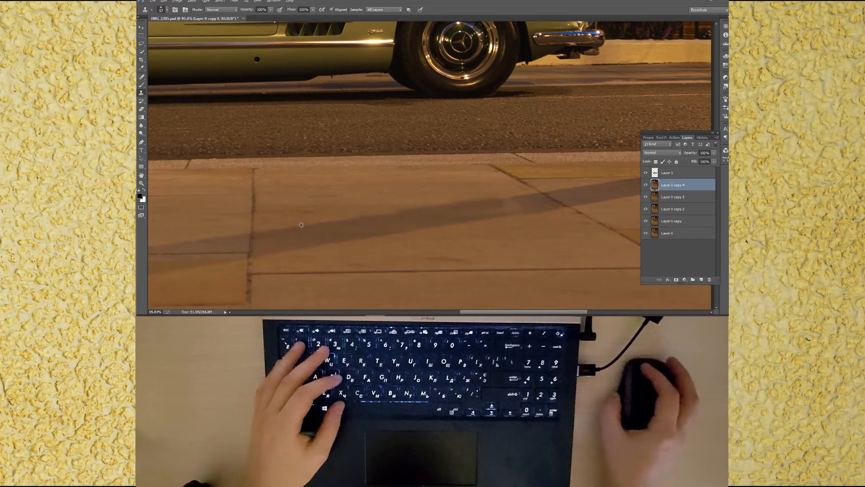
drag(400, 213, 420, 209)
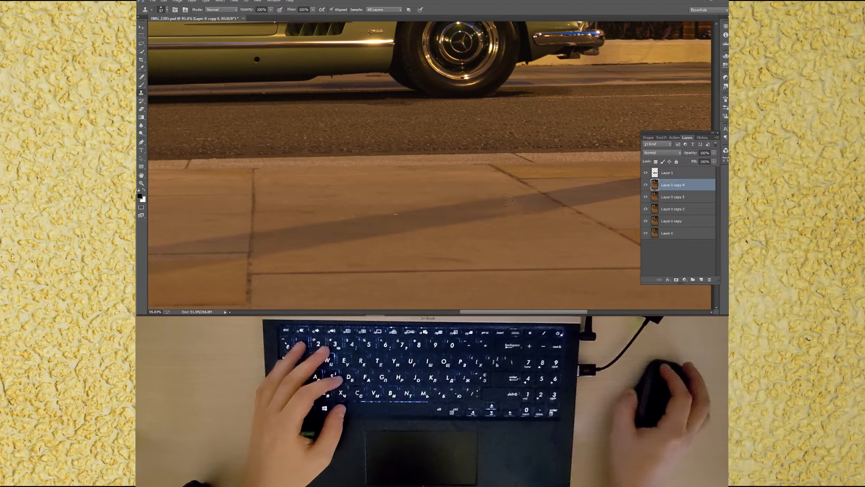
mouse_move(471, 212)
mouse_down()
mouse_move(505, 217)
mouse_move(454, 224)
mouse_up()
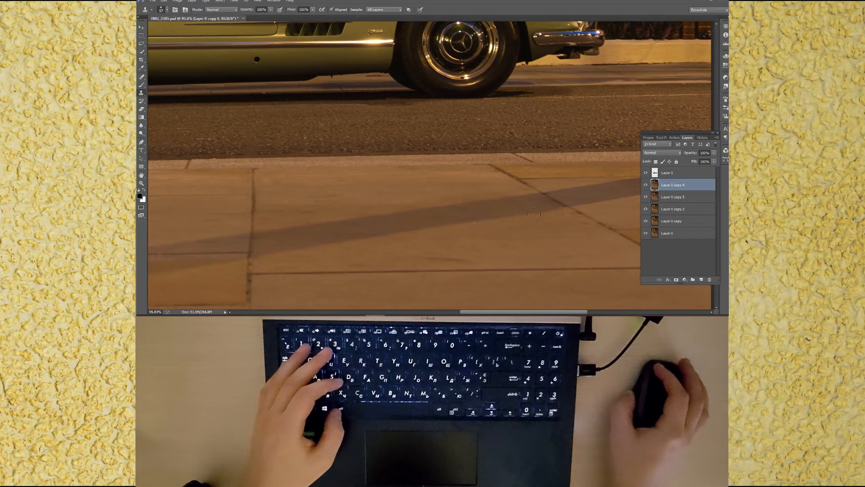
mouse_move(496, 218)
mouse_down()
mouse_move(525, 206)
mouse_move(541, 215)
mouse_up()
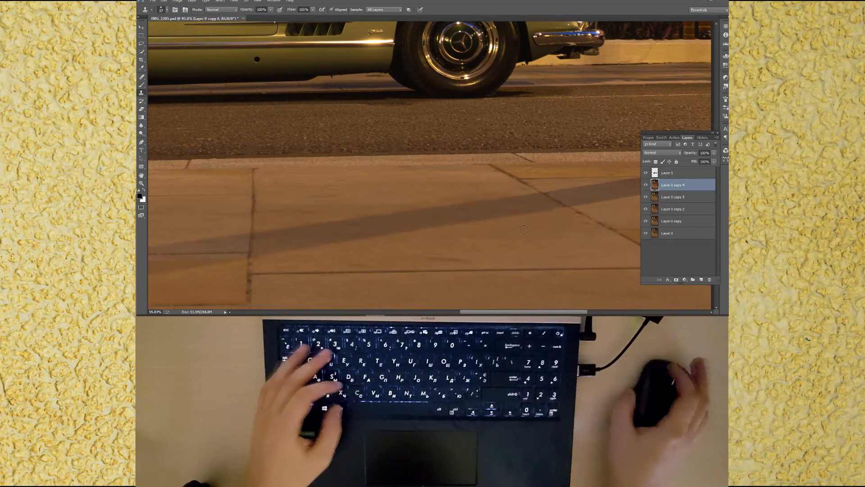
key(ctrl+0)
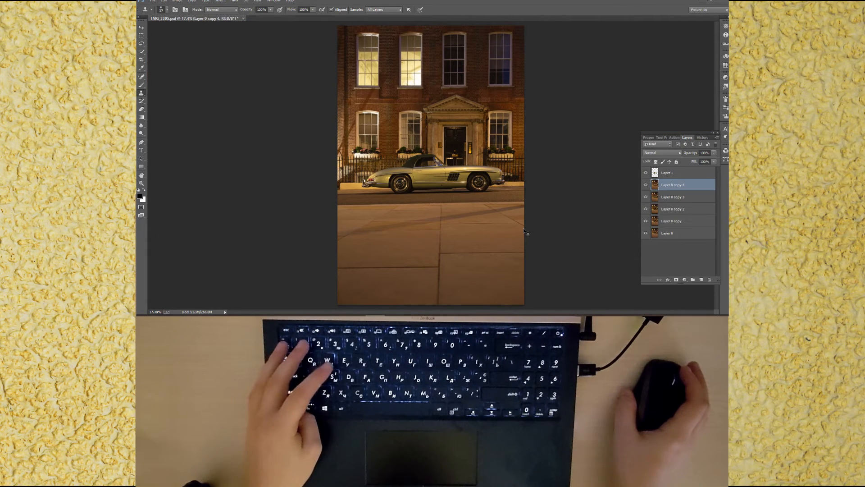
key(ctrl+s)
Step: Hide the car layer, merge the visible pavement layers into a new layer, show the car layer again and save
scroll(501, 215, up, 5)
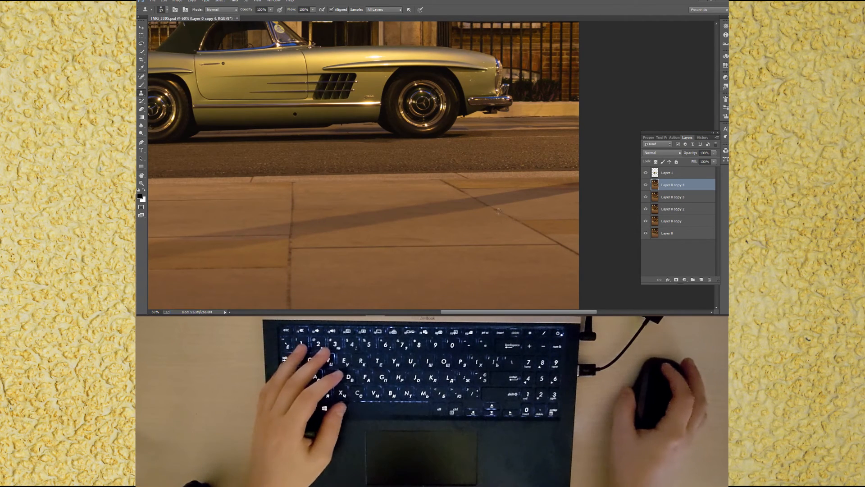
key(ctrl+0)
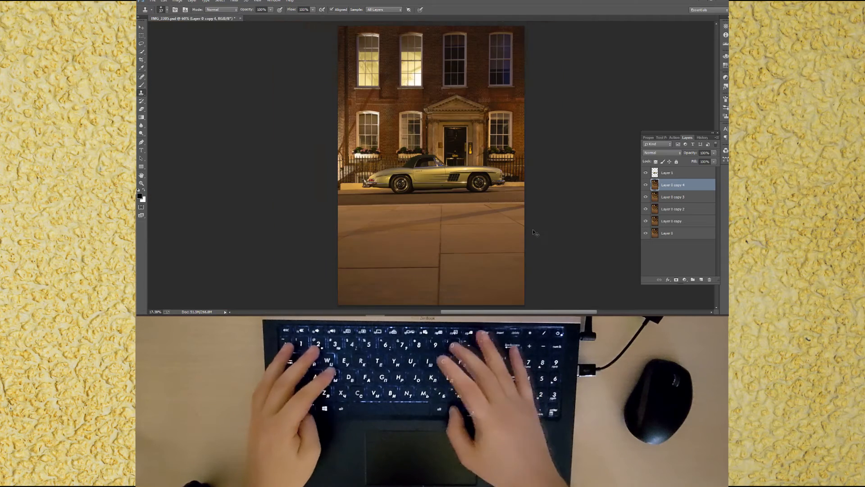
key(ctrl+s)
click(645, 174)
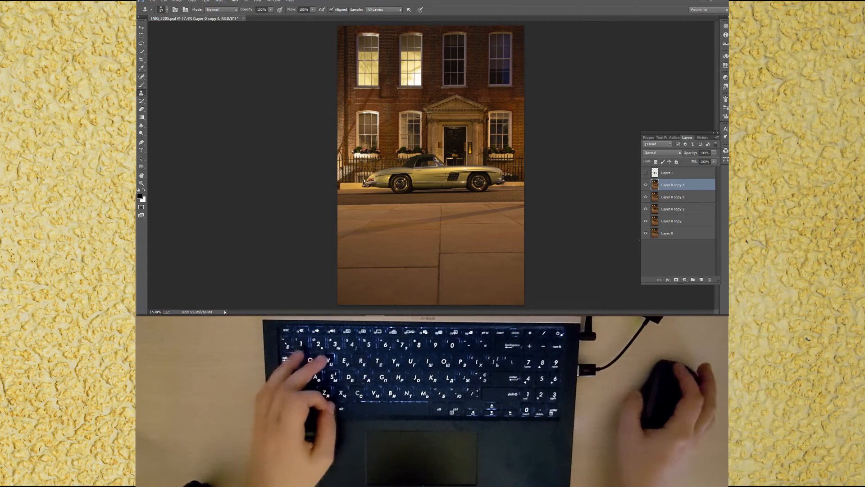
click(646, 233)
key(ctrl+shift+e)
click(647, 174)
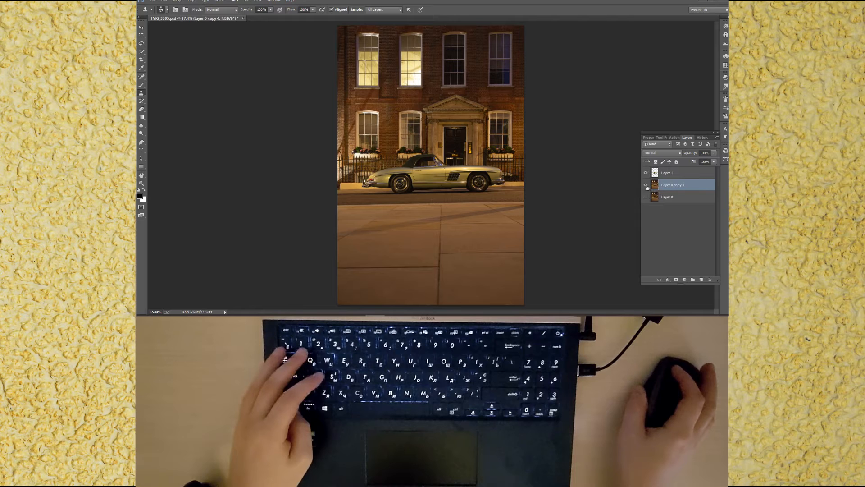
key(ctrl+s)
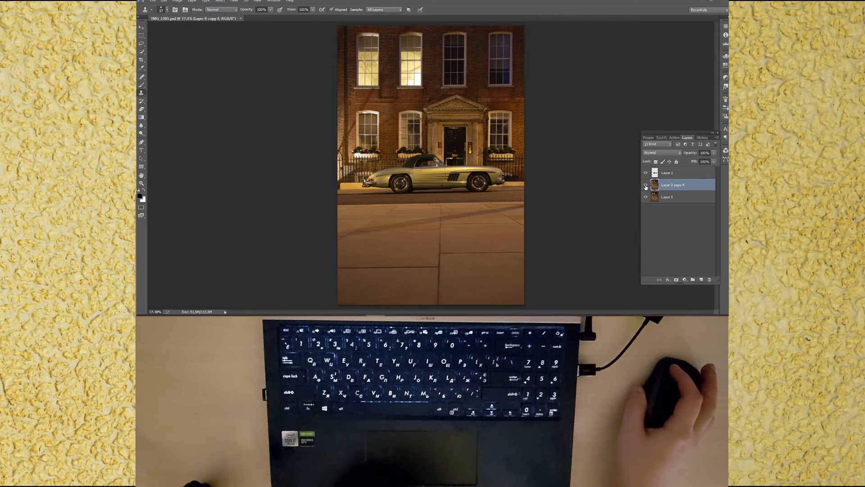
Step: Duplicate the merged layer and clone out the dark drainpipe on the brick wall beside the entrance
click(646, 185)
click(646, 186)
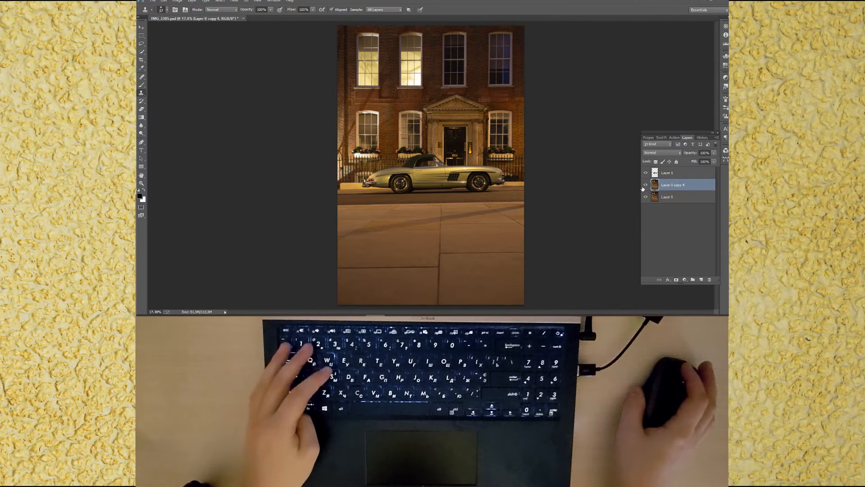
key(ctrl+s)
key(ctrl+j)
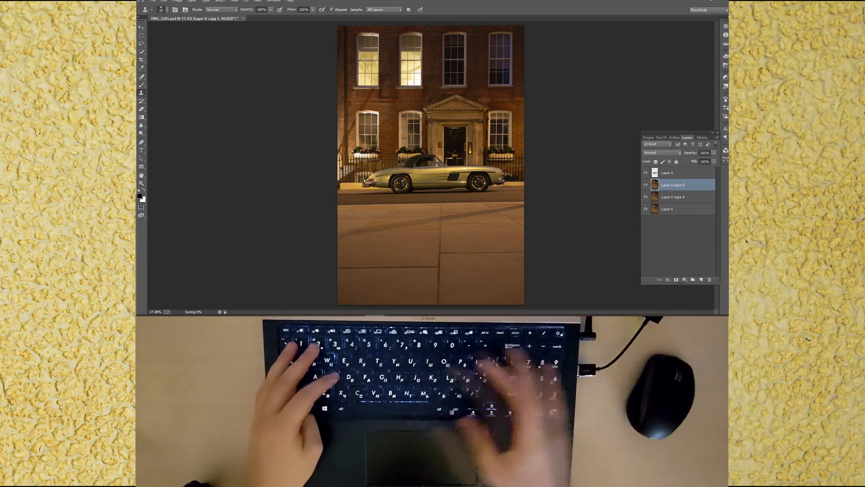
scroll(431, 130, up, 5)
scroll(430, 130, up, 3)
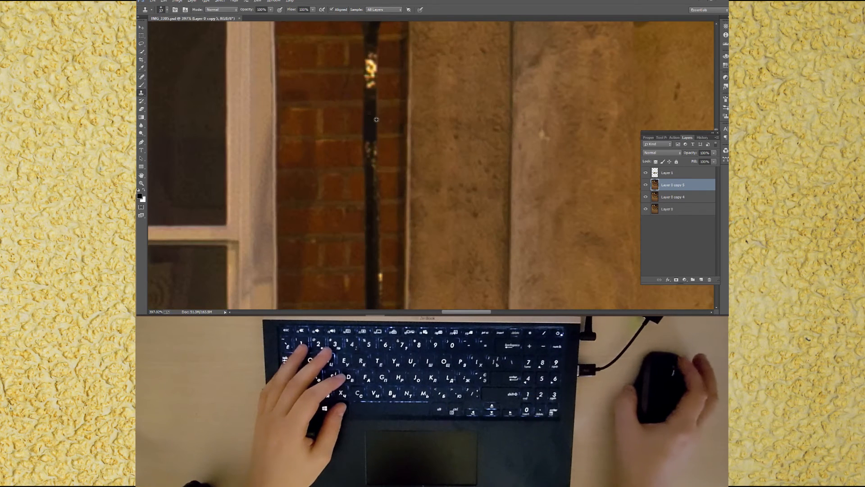
alt+right_click(369, 88)
alt+right_click(369, 88)
mouse_move(368, 88)
mouse_down()
mouse_move(370, 55)
mouse_move(380, 253)
mouse_up()
scroll(381, 247, down, 1)
key(ctrl+0)
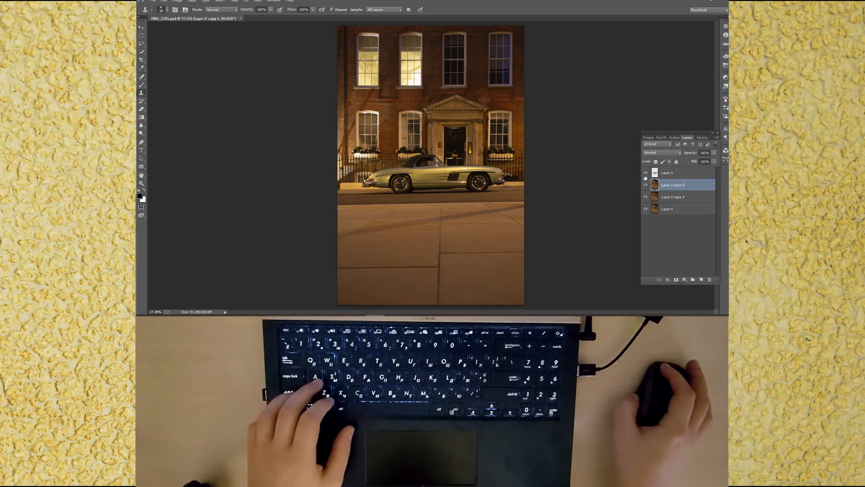
Step: Merge the retouched duplicate down into the layer below and turn the car layer back on
ctrl+click(672, 197)
key(ctrl+e)
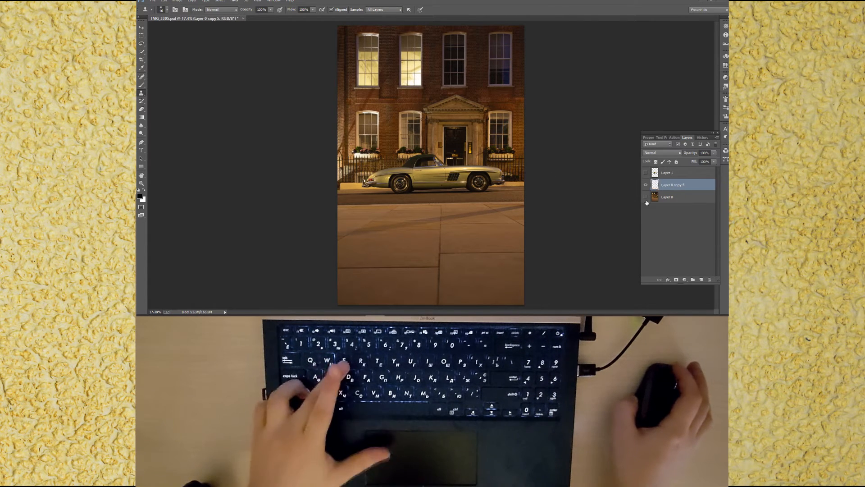
click(646, 173)
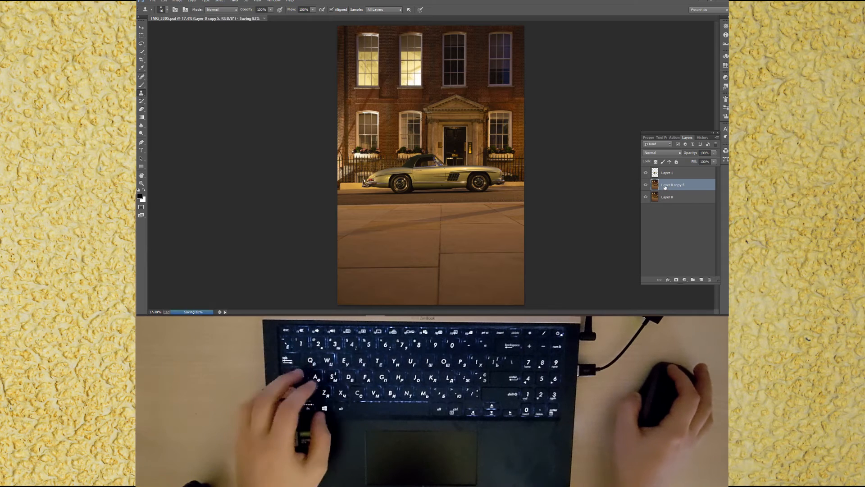
Step: Open the Camera Raw filter on the merged background layer, desaturate every HSL colour range and brighten the oranges and yellows
double_click(666, 185)
key(ctrl+shift+a)
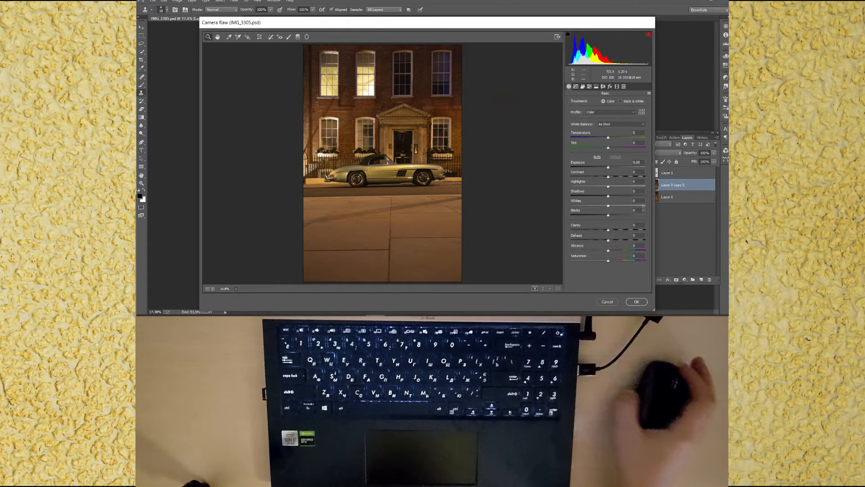
click(590, 87)
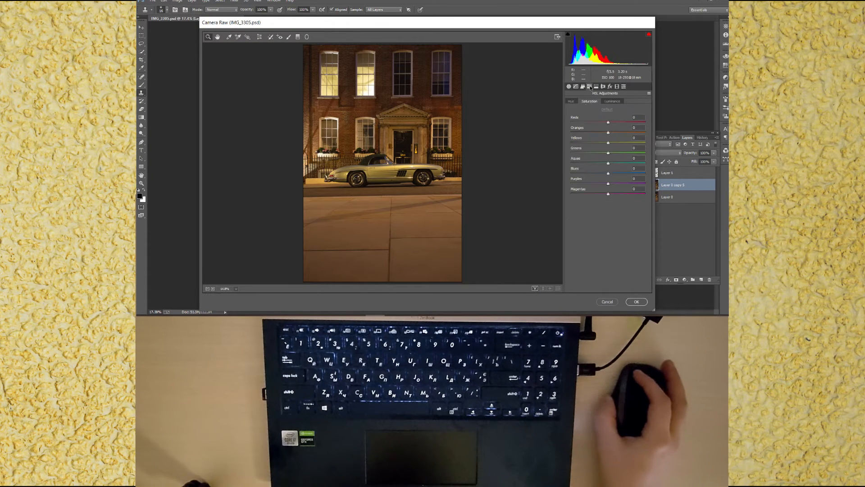
drag(607, 132, 580, 147)
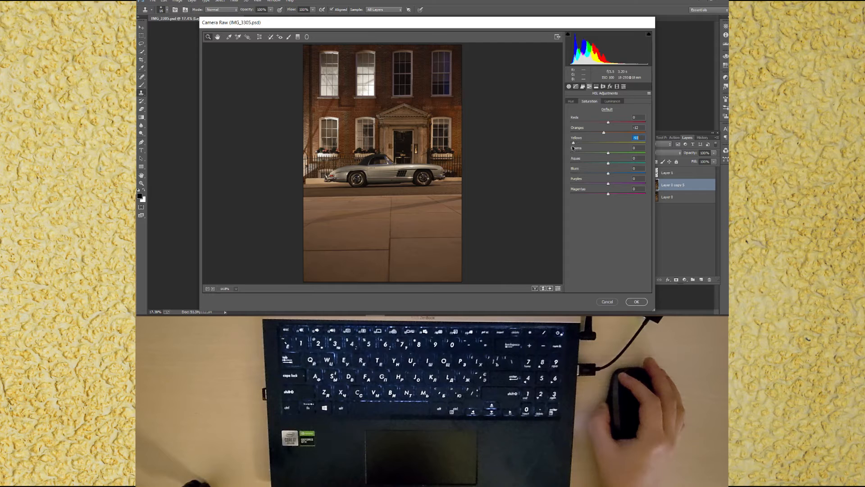
drag(609, 154, 595, 194)
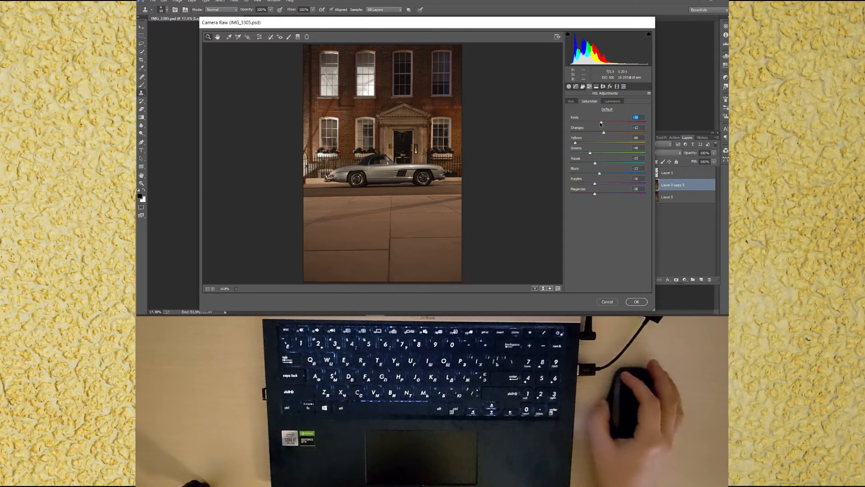
drag(581, 126, 619, 133)
click(611, 104)
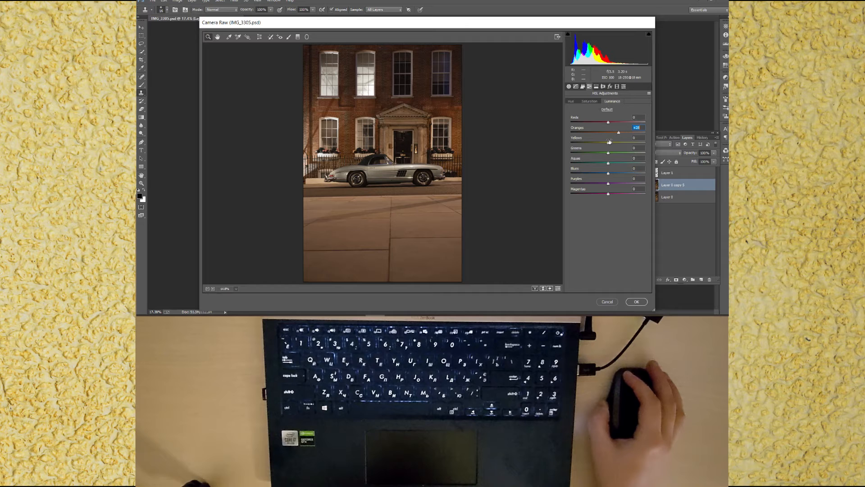
click(619, 143)
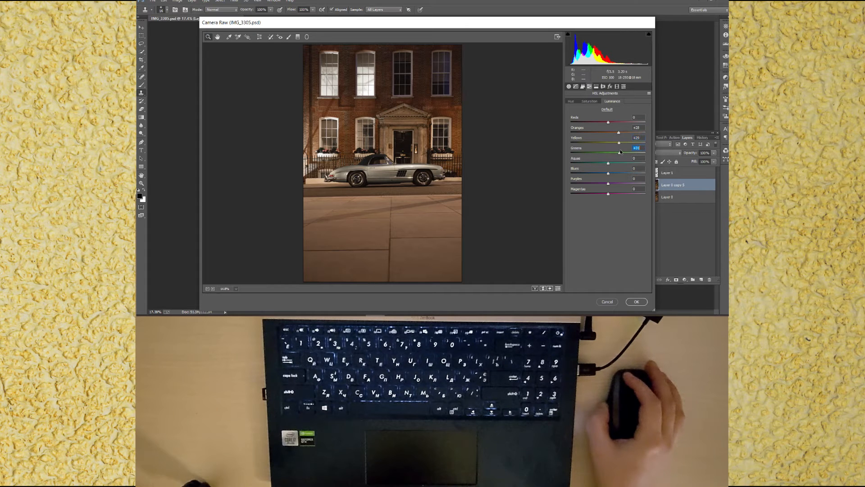
Step: Raise the background's contrast, shadows, whites and blacks in the Basic panel
click(575, 87)
drag(609, 209, 611, 210)
click(569, 87)
drag(610, 176, 613, 217)
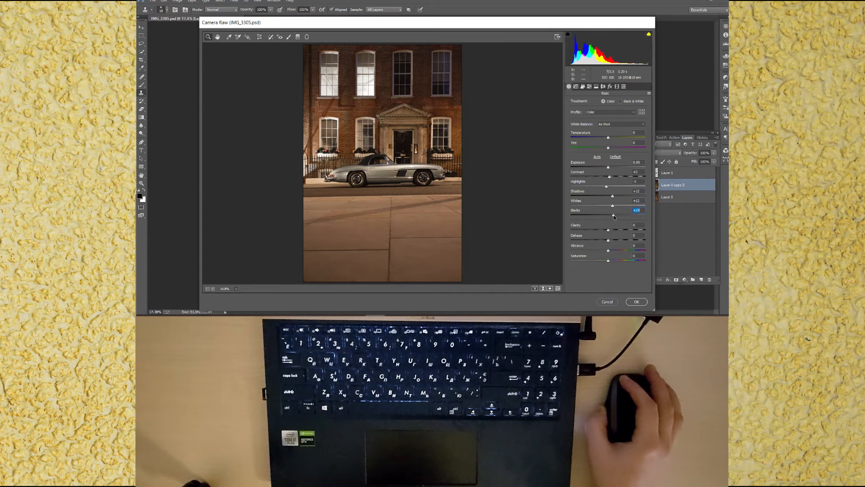
Step: Lower the oranges' saturation slightly further in the HSL panel
click(589, 86)
click(588, 102)
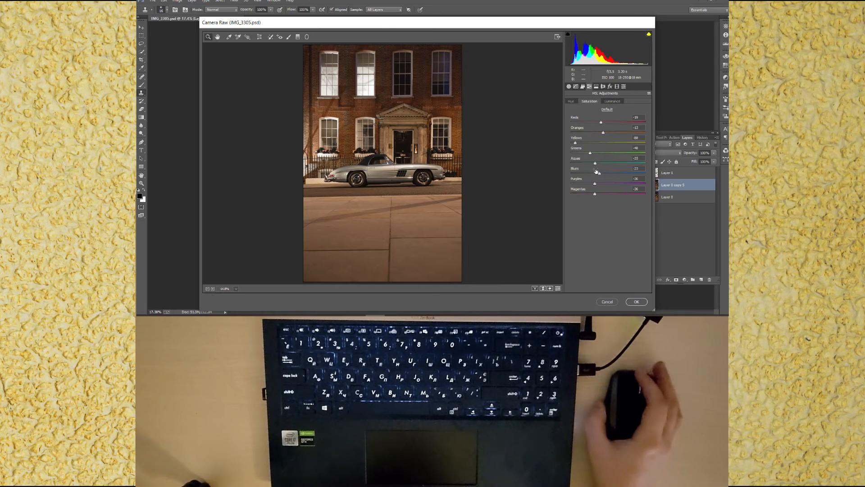
drag(603, 132, 600, 133)
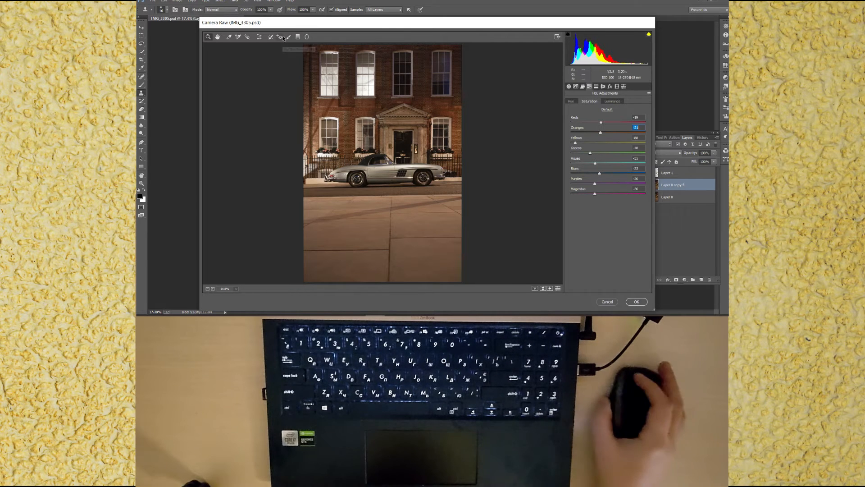
Step: Add a graduated filter from the image bottom up to the car with its settings reset to 0 and reduced saturation
click(297, 37)
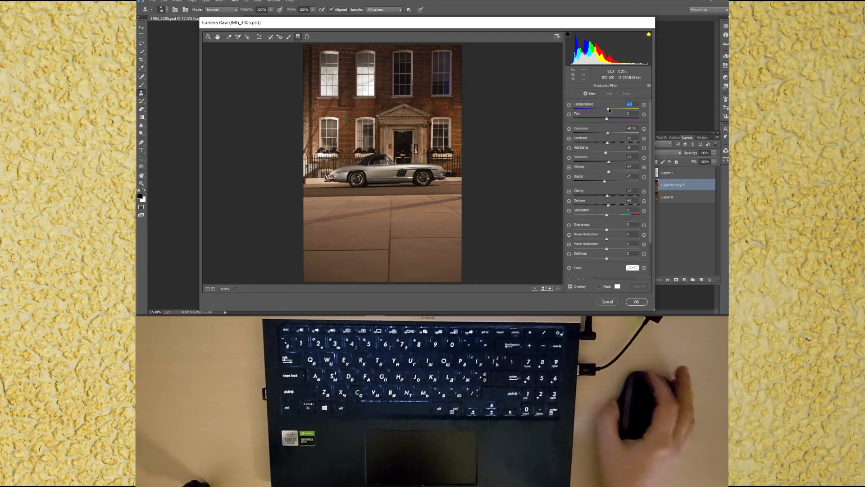
text(0)
key(Tab)
key(Tab)
text(0)
key(Tab)
text(0)
key(Tab)
text(0)
key(Tab)
key(Tab)
text(0)
key(Tab)
text(0)
key(Tab)
text(0)
key(Tab)
key(Tab)
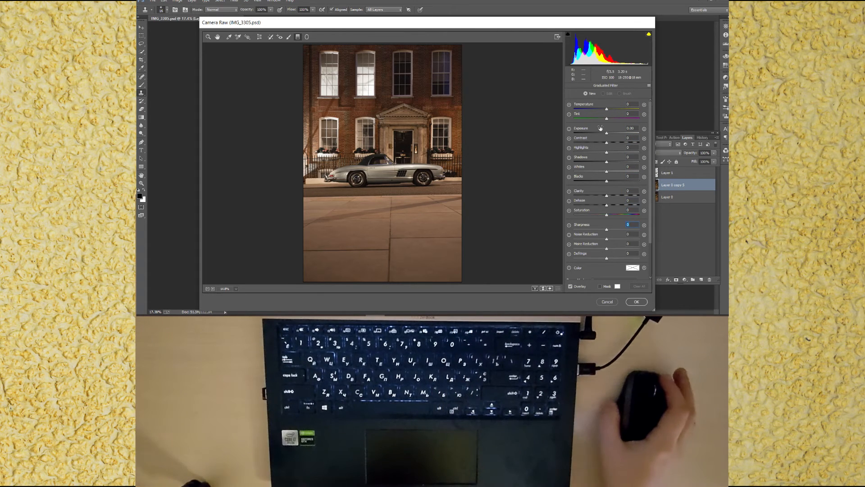
drag(606, 215, 586, 217)
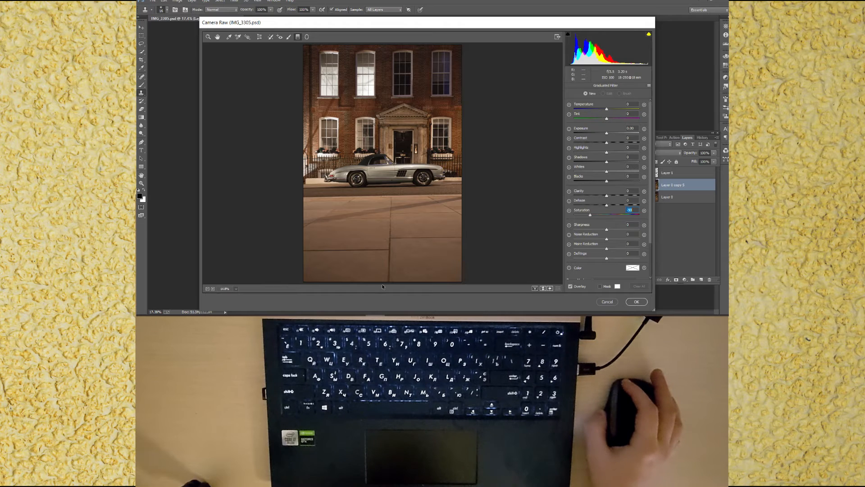
drag(383, 283, 384, 178)
mouse_move(595, 215)
mouse_down()
mouse_move(568, 217)
mouse_move(602, 216)
mouse_up()
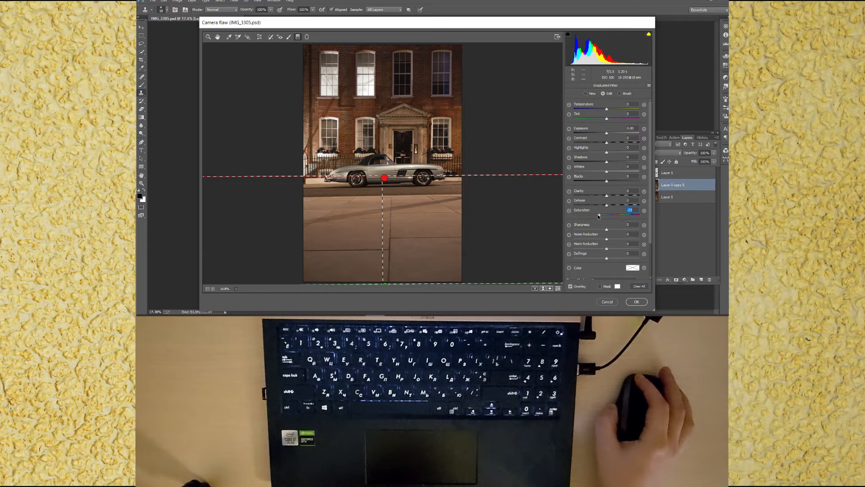
Step: Cool the graduated filter's temperature, adjust its highlights, shadows, whites and blacks, apply the filter and save
drag(606, 109, 598, 110)
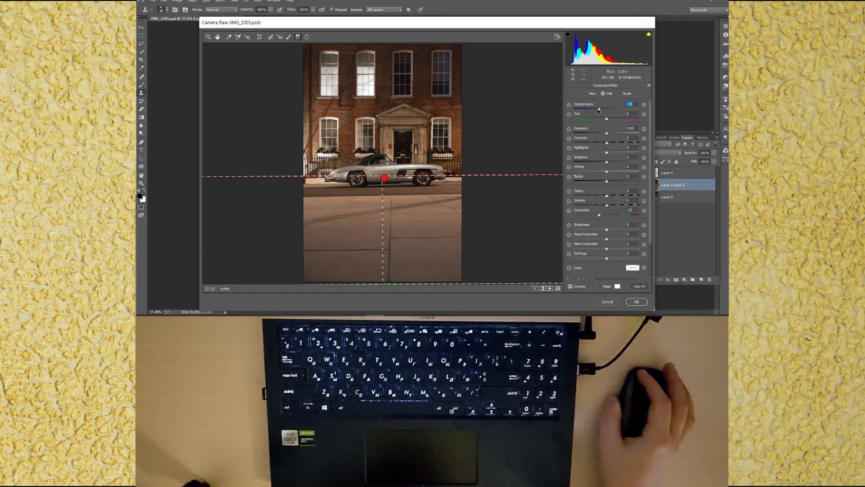
drag(607, 150, 604, 197)
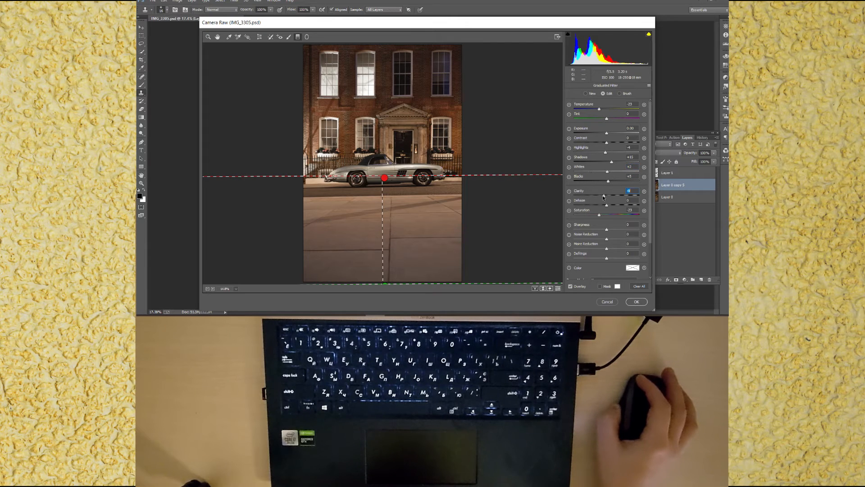
click(208, 37)
click(568, 86)
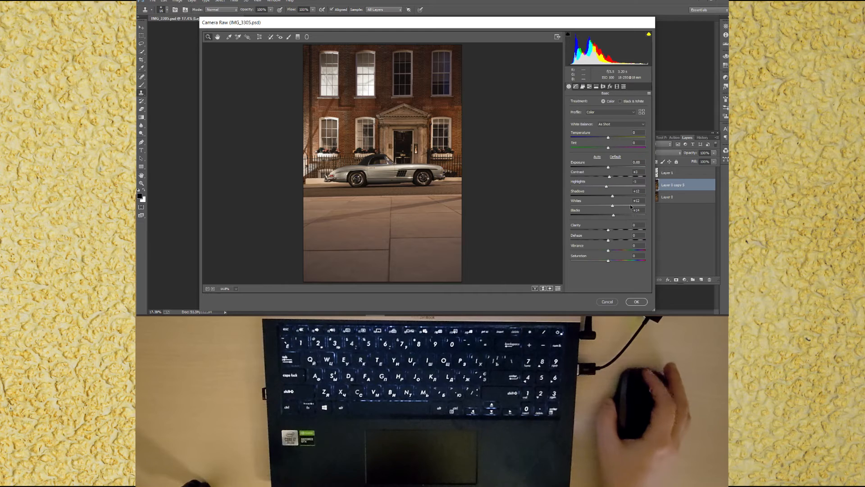
click(590, 86)
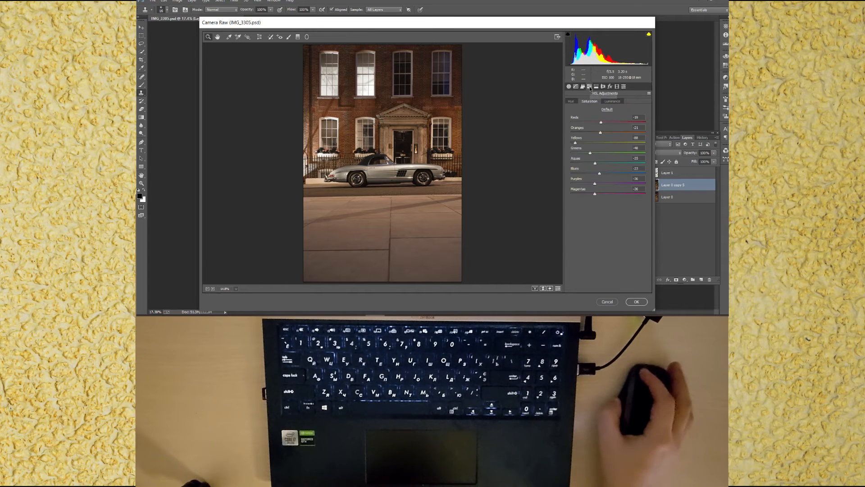
click(637, 301)
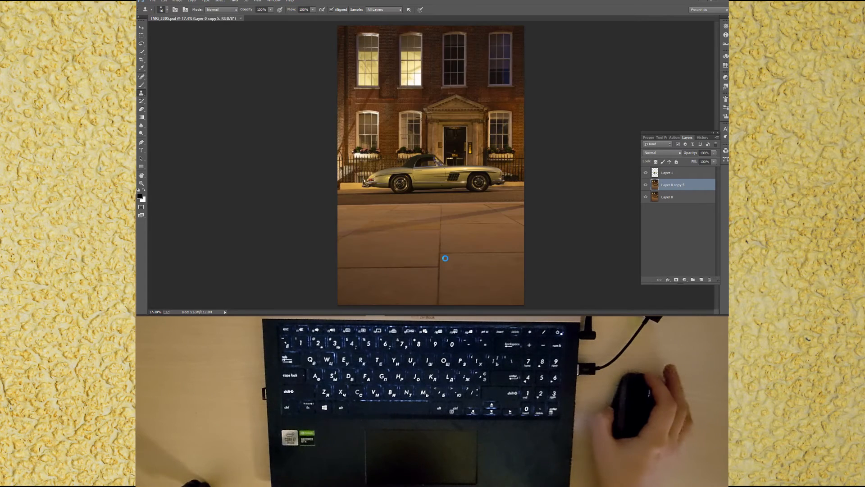
key(ctrl+s)
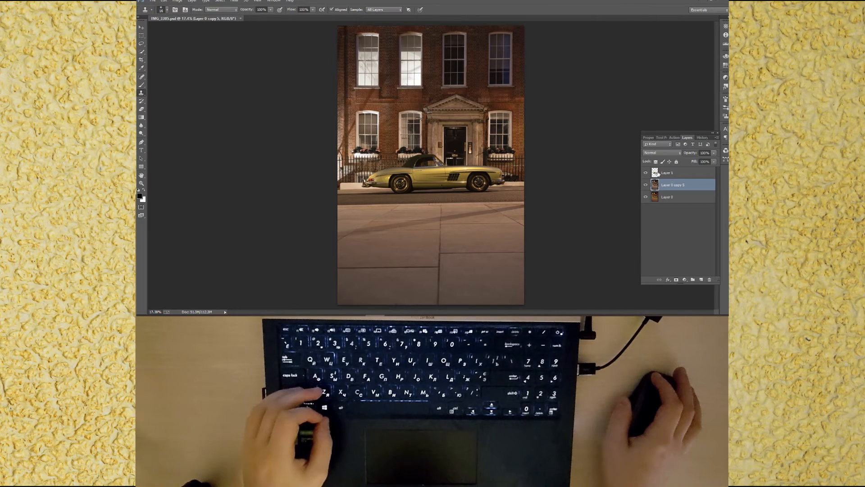
Step: Hide both background layers and erase the background visible through the car's side window on the car layer
click(645, 184)
click(646, 196)
click(674, 172)
key(e)
scroll(418, 171, up, 5)
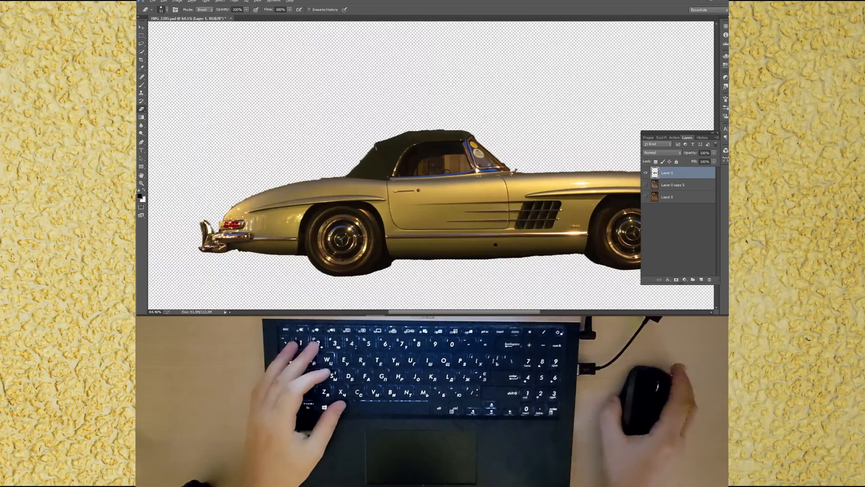
scroll(433, 166, up, 3)
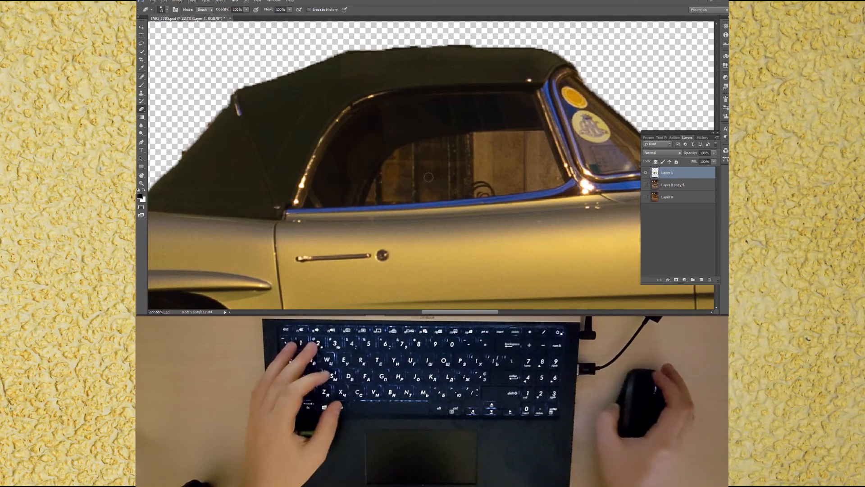
mouse_move(389, 162)
mouse_down()
mouse_move(464, 135)
mouse_move(541, 134)
mouse_move(559, 179)
mouse_up()
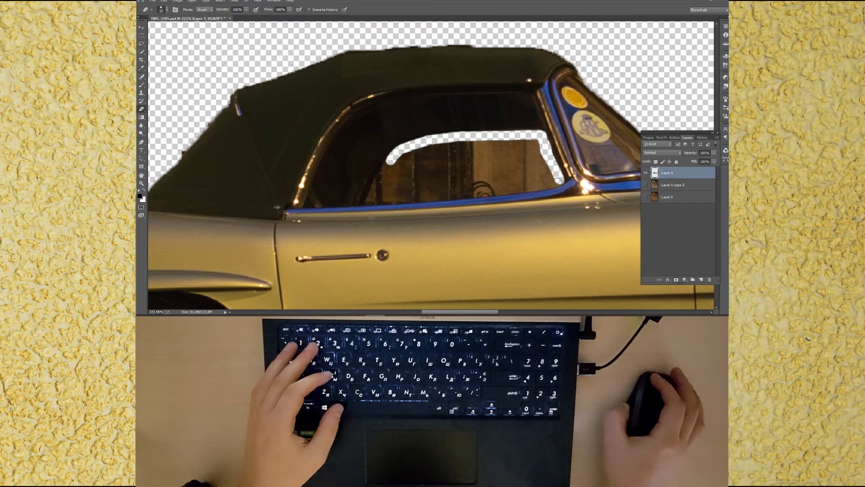
mouse_move(550, 183)
mouse_down()
mouse_move(367, 201)
mouse_move(397, 154)
mouse_move(454, 142)
mouse_move(530, 143)
mouse_up()
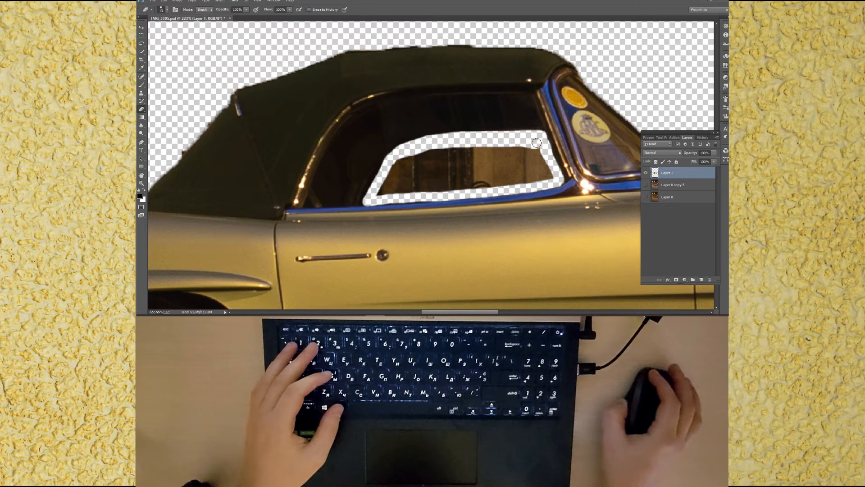
mouse_move(391, 191)
alt+mouse_down()
mouse_move(399, 192)
mouse_move(388, 186)
mouse_move(404, 163)
mouse_move(432, 147)
mouse_move(534, 152)
mouse_move(544, 170)
mouse_move(536, 177)
mouse_move(413, 191)
mouse_move(401, 180)
mouse_move(520, 159)
mouse_move(419, 178)
mouse_move(459, 174)
mouse_move(505, 185)
alt+mouse_up()
alt+right_click(513, 182)
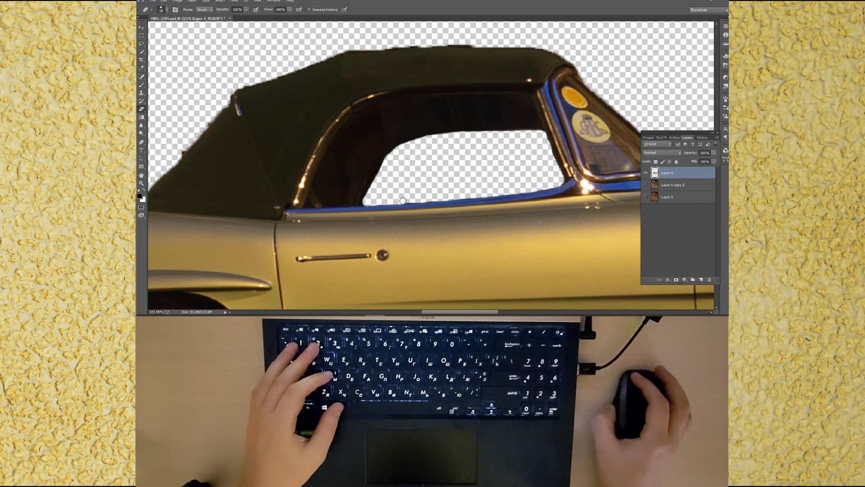
drag(617, 174, 428, 189)
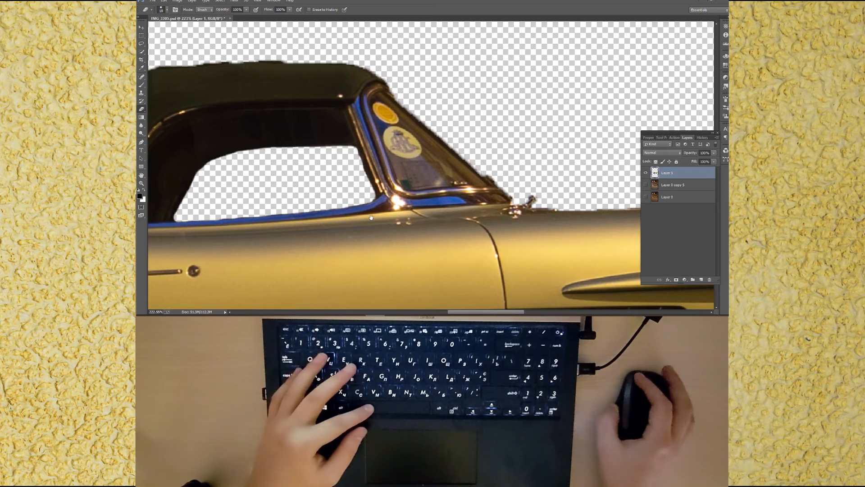
Step: Open the Camera Raw filter on the car layer and lower the yellows' saturation
key(ctrl+0)
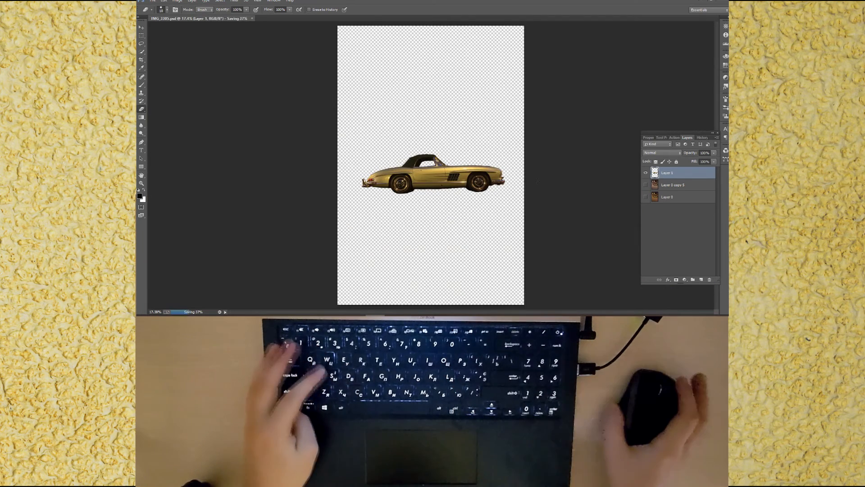
key(ctrl+shift+a)
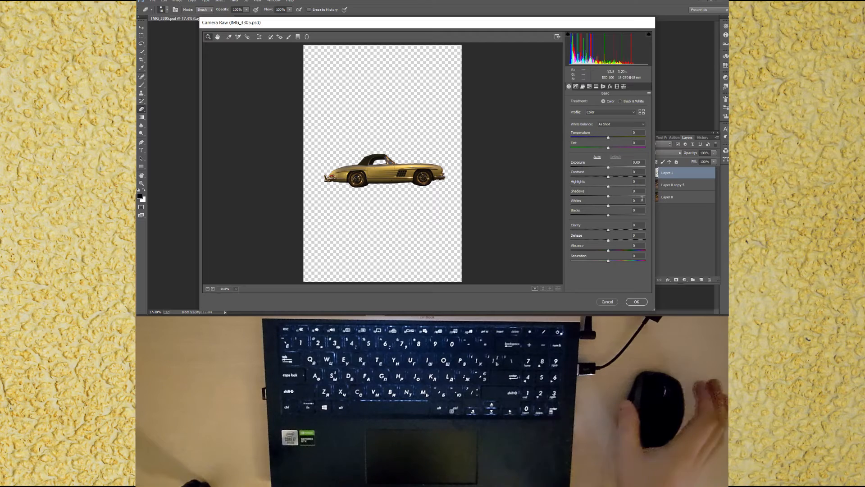
click(589, 86)
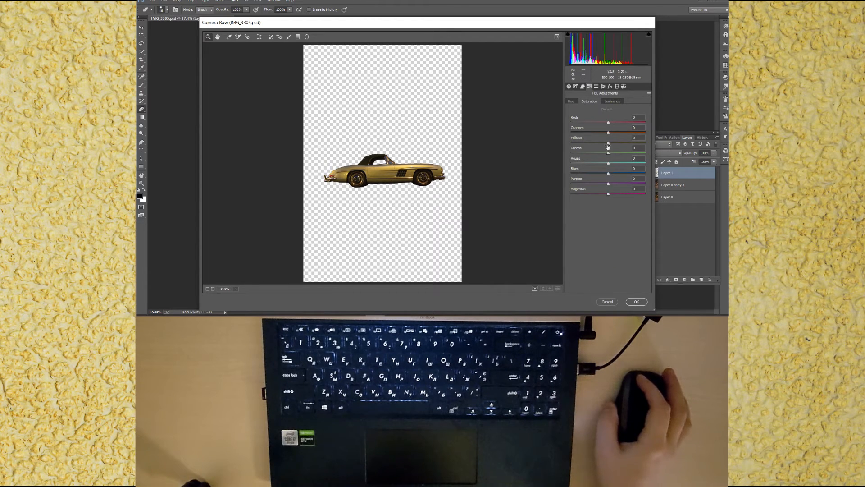
drag(607, 144, 588, 145)
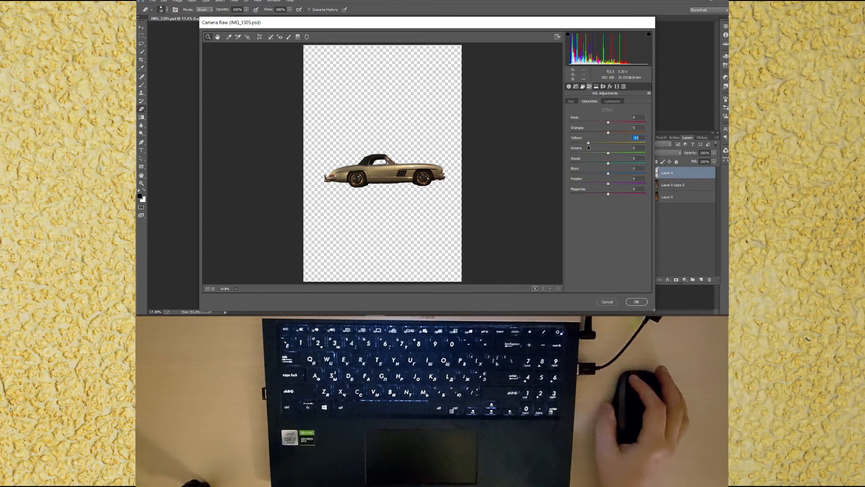
Step: Shift the yellows' hue and rebalance the saturation of the car's reds, oranges, greens and aquas
click(571, 101)
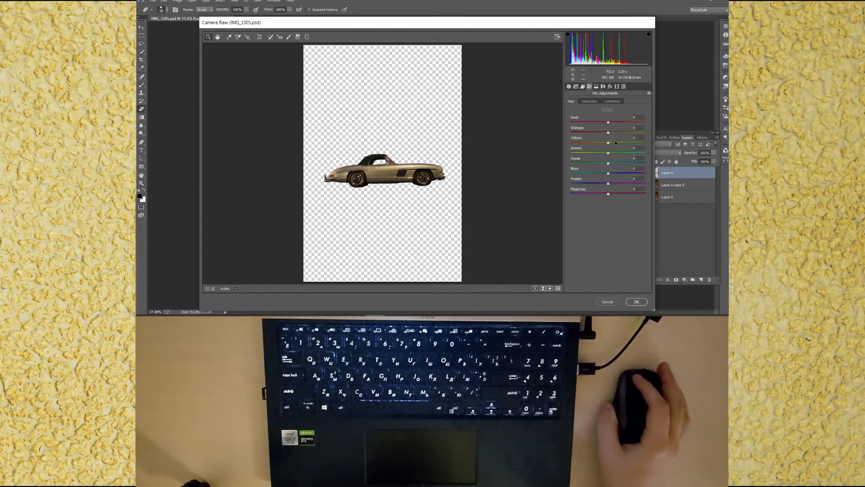
drag(607, 143, 621, 143)
click(588, 101)
mouse_move(607, 133)
mouse_down()
mouse_move(591, 133)
mouse_move(620, 134)
mouse_move(596, 137)
mouse_move(615, 121)
mouse_up()
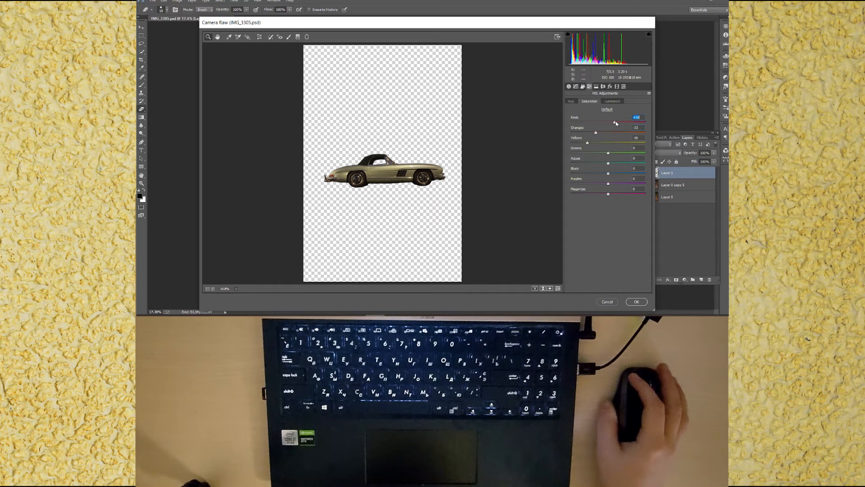
drag(619, 152, 603, 194)
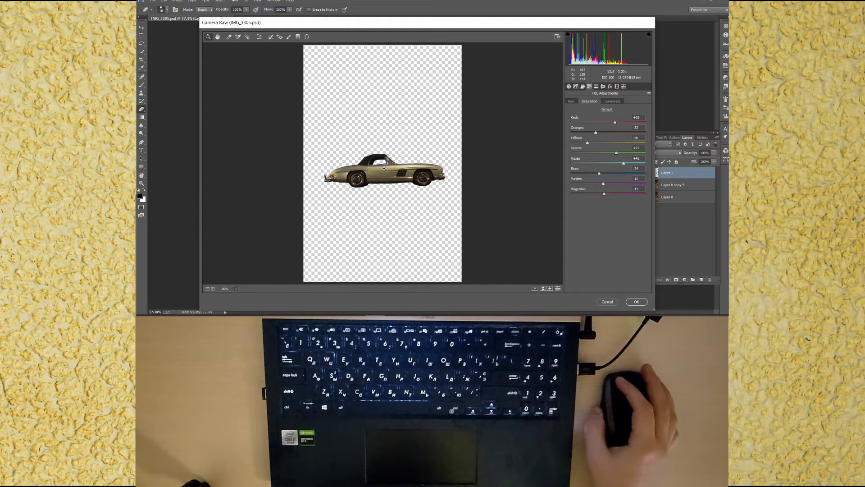
click(384, 169)
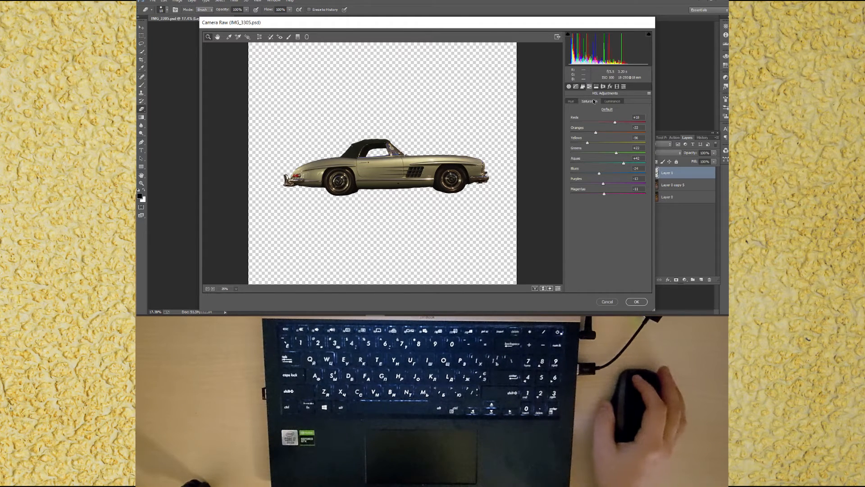
Step: Fine-tune the yellows' hue and brighten the luminance of the car's reds, oranges, yellows and greens
click(572, 102)
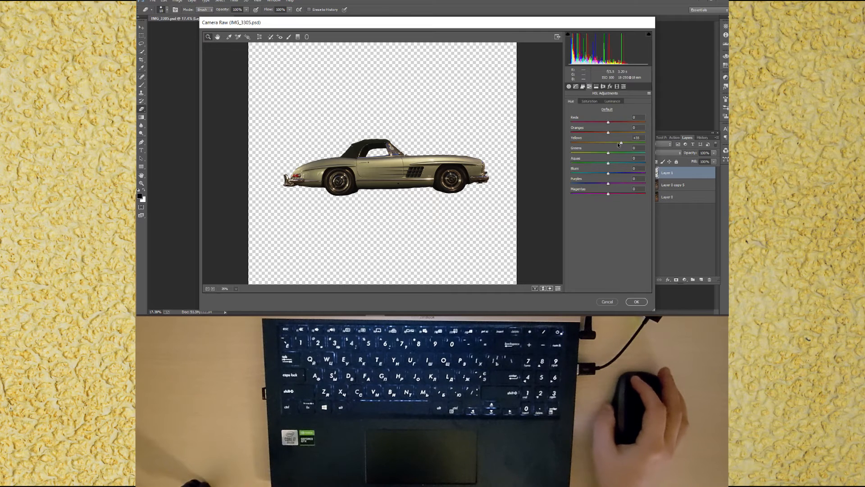
mouse_move(621, 143)
mouse_down()
mouse_move(603, 154)
mouse_move(575, 153)
mouse_move(614, 155)
mouse_up()
click(590, 102)
click(611, 102)
drag(609, 143, 614, 121)
click(570, 101)
click(612, 101)
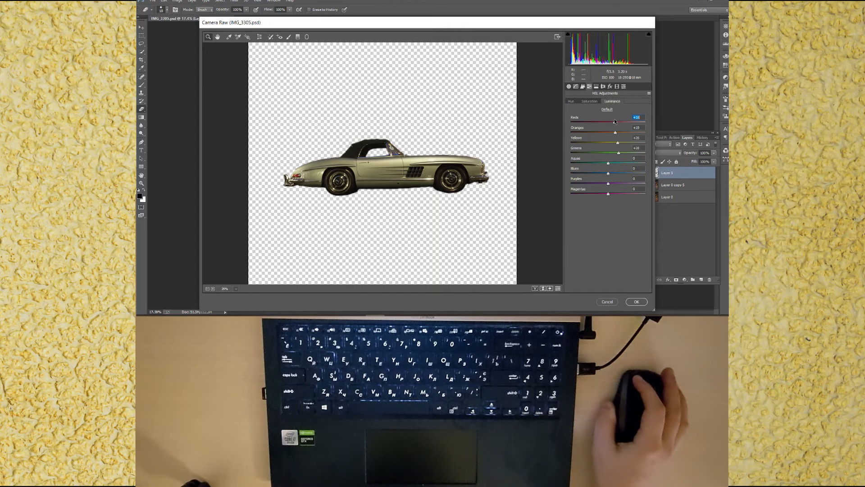
Step: Lower the luminance of the cooler colours and recheck the saturation and luminance settings
drag(606, 163, 582, 176)
click(591, 101)
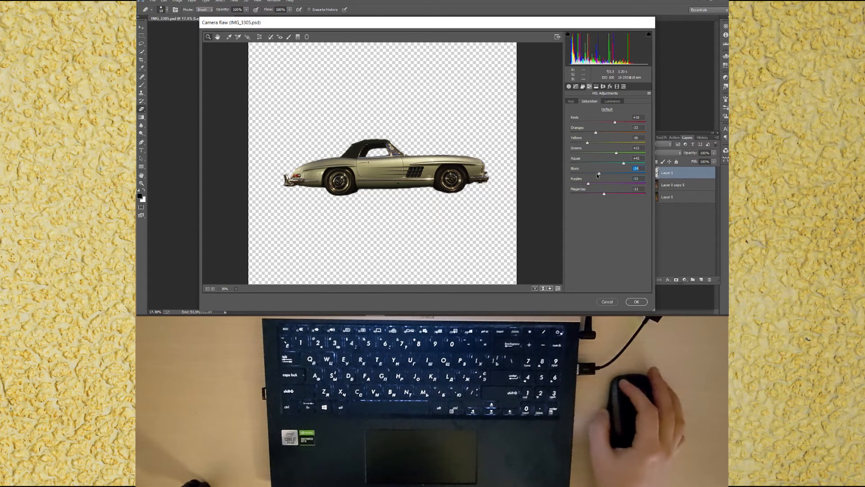
click(611, 101)
drag(608, 194, 609, 230)
Step: Raise the Darks in the parametric tone curve and apply the Camera Raw filter to the car layer
click(569, 86)
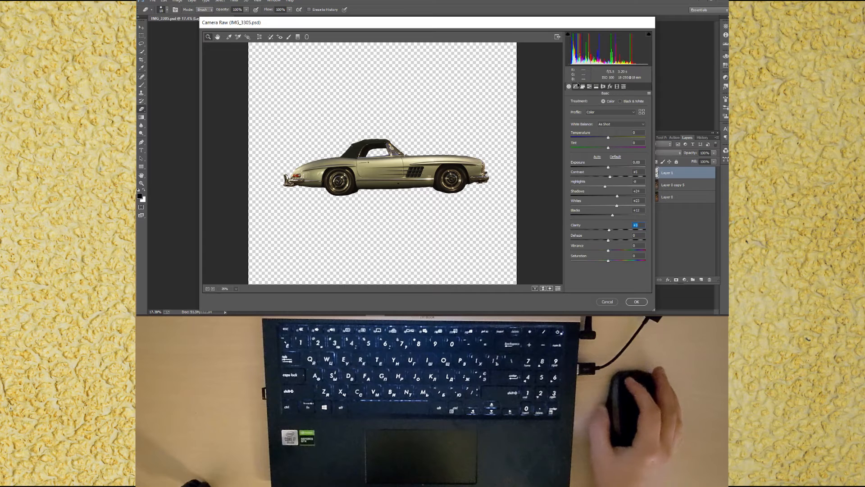
click(576, 86)
drag(609, 210, 609, 220)
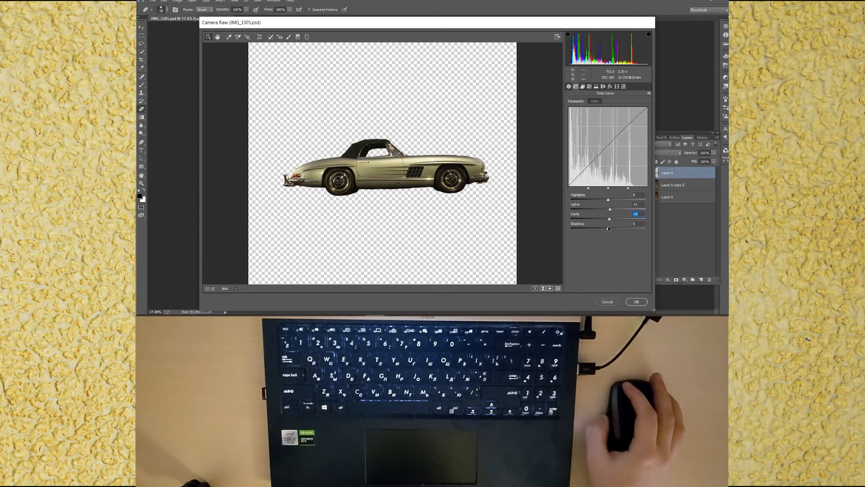
click(636, 301)
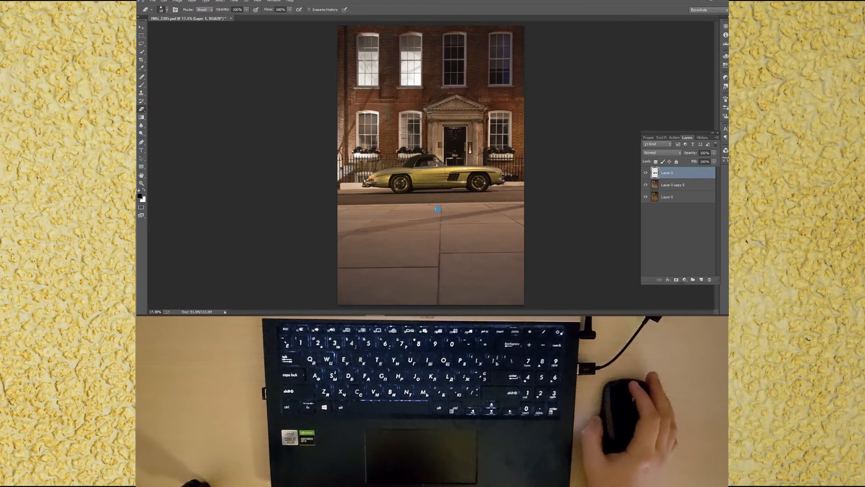
Step: Toggle the last change off and on to compare, and save the document
key(ctrl+z)
key(ctrl+z)
key(ctrl+s)
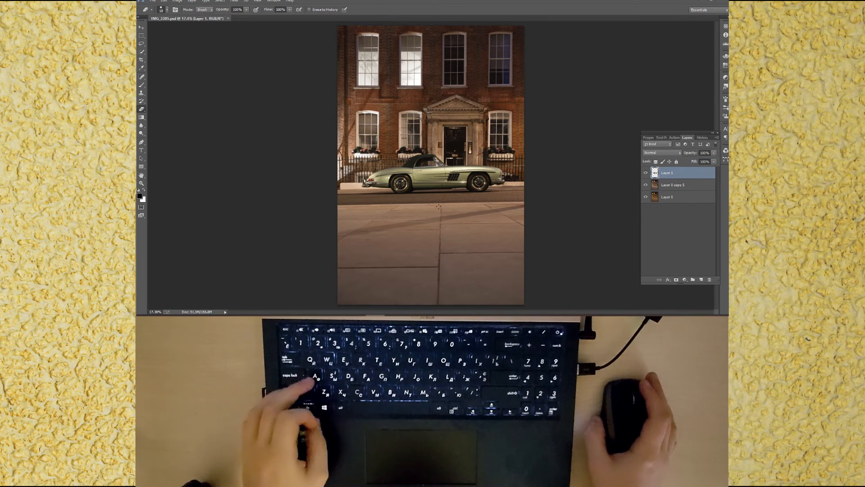
Step: Stamp all visible layers into a new merged layer and save
key(ctrl+shift+alt+e)
key(ctrl+s)
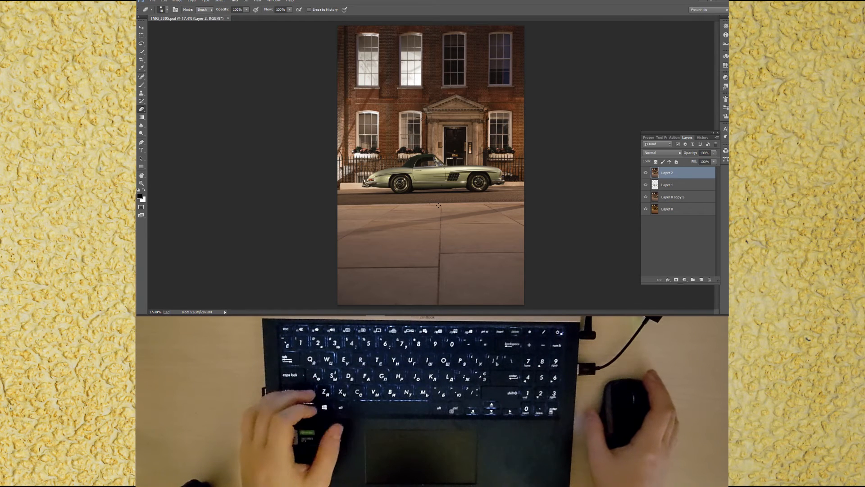
Step: Clone Stamp away small spots along the car's lower edge and curb, then save
key(s)
scroll(437, 207, up, 5)
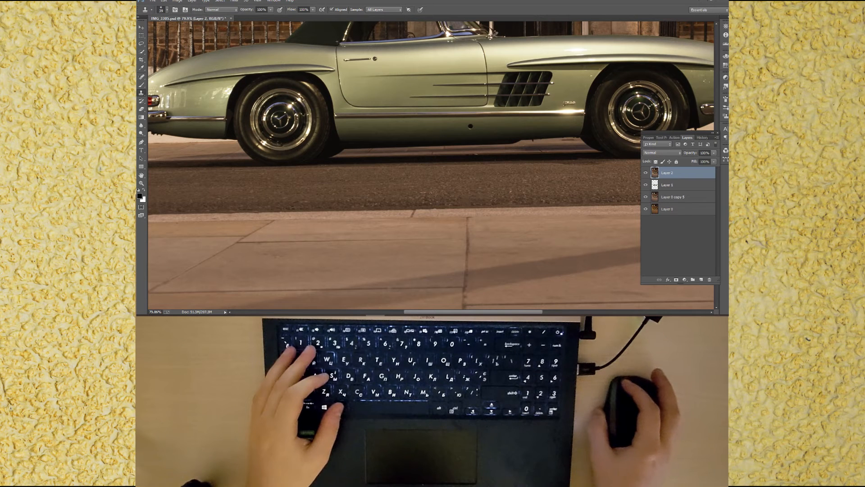
scroll(491, 158, up, 4)
drag(486, 156, 480, 156)
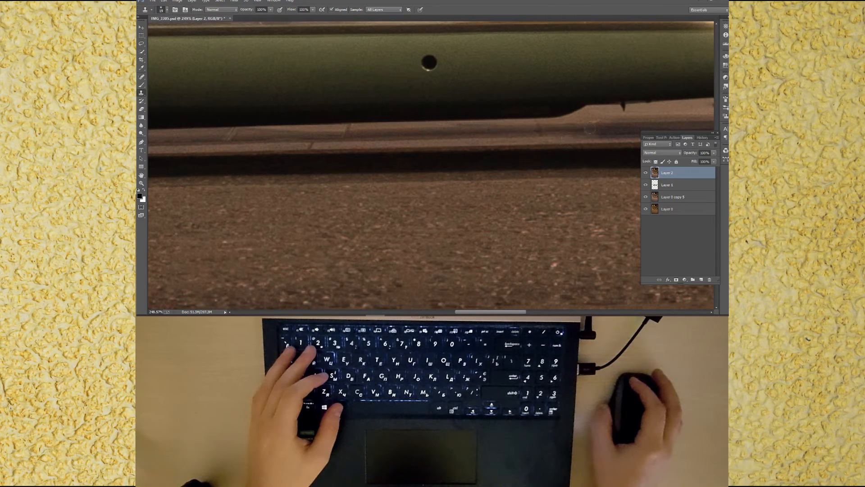
drag(611, 118, 607, 118)
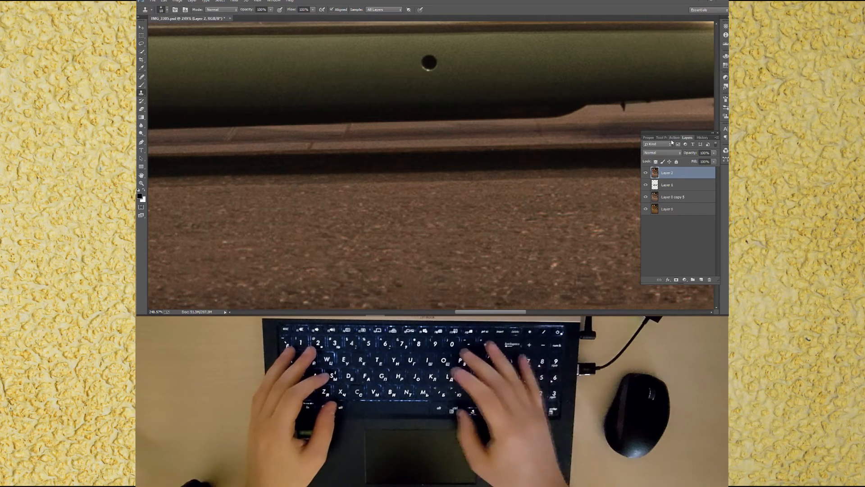
key(ctrl+0)
key(ctrl+s)
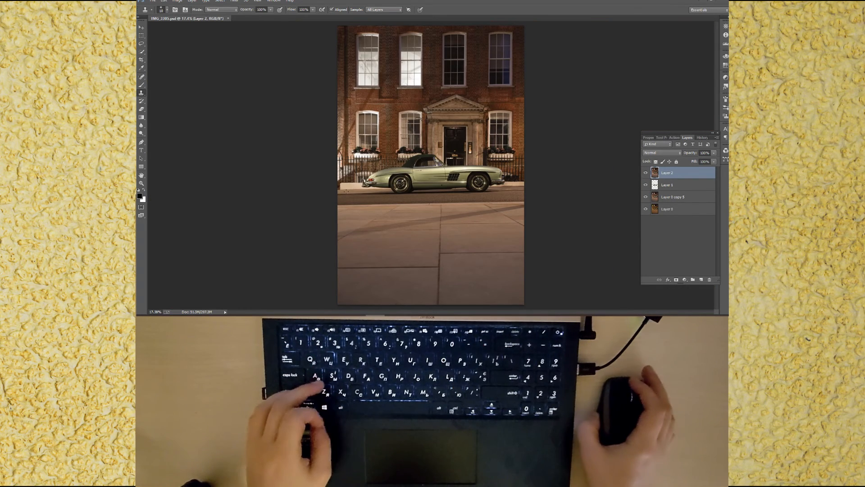
Step: Duplicate the merged layer and save the document
scroll(339, 189, up, 10)
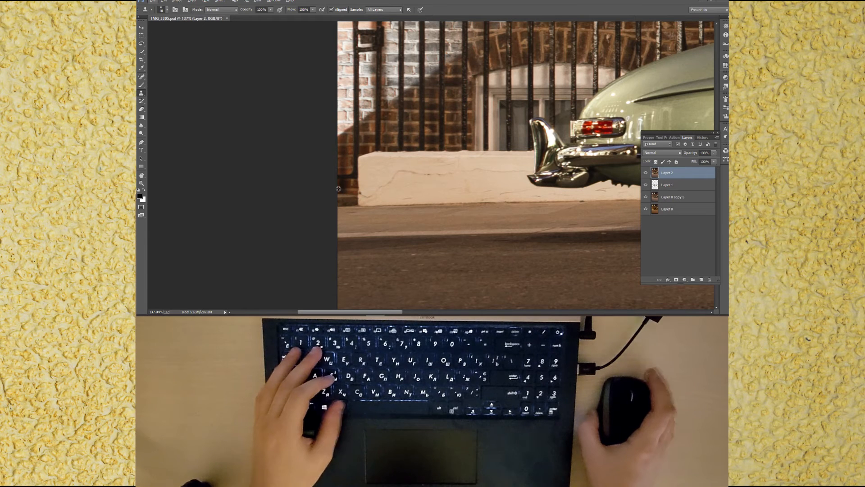
key(ctrl+j)
scroll(378, 195, up, 2)
key(ctrl+s)
Step: Clone out the cracks on the low white wall behind the car's rear with the Clone Stamp, then save
scroll(378, 195, up, 2)
mouse_move(380, 195)
mouse_down()
mouse_move(376, 215)
mouse_move(313, 217)
mouse_move(352, 213)
mouse_move(320, 203)
mouse_move(351, 192)
mouse_move(353, 135)
mouse_move(313, 136)
mouse_move(322, 135)
mouse_move(310, 145)
mouse_move(338, 147)
mouse_move(307, 146)
mouse_move(359, 158)
mouse_move(321, 161)
mouse_move(332, 156)
mouse_move(360, 172)
mouse_move(307, 177)
mouse_up()
alt+click(418, 191)
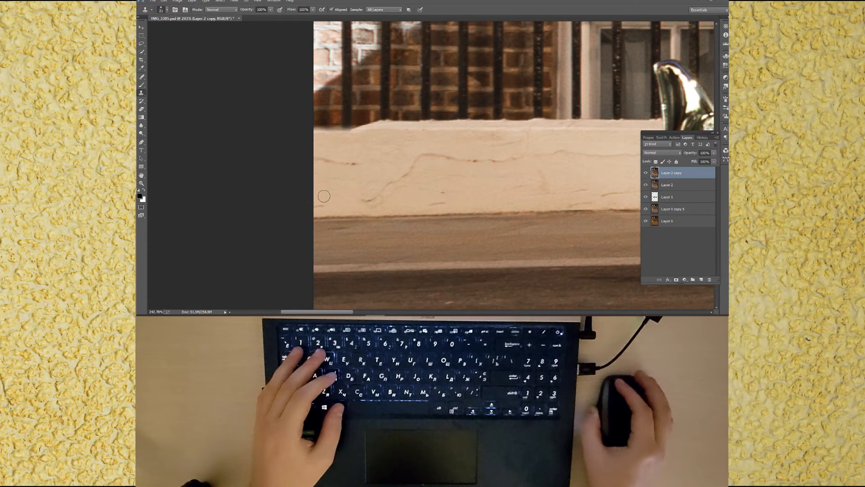
alt+click(349, 190)
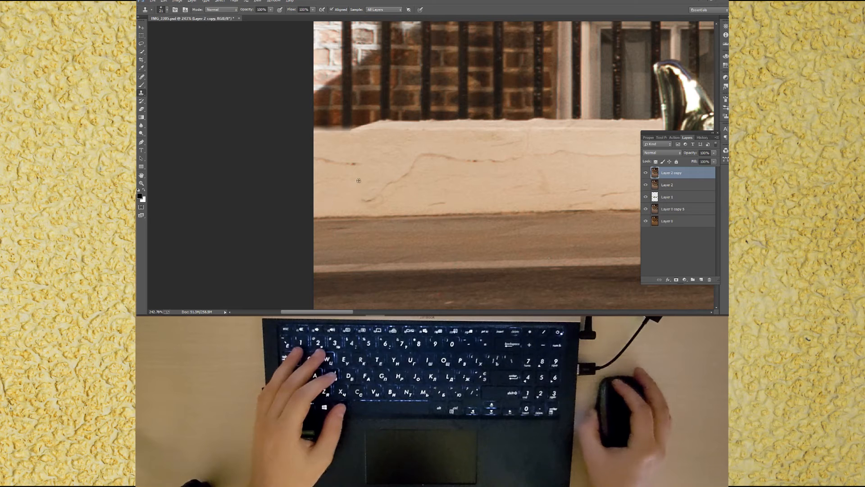
drag(361, 163, 313, 158)
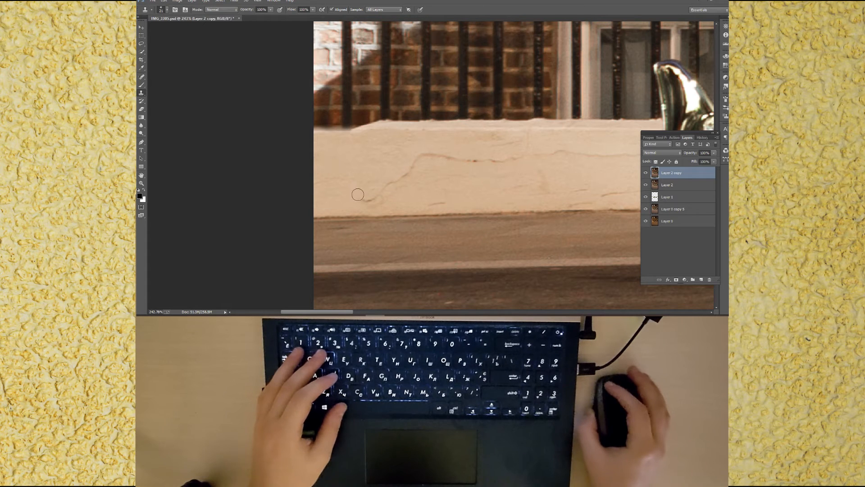
mouse_move(367, 199)
mouse_down()
mouse_move(385, 179)
mouse_move(415, 164)
mouse_up()
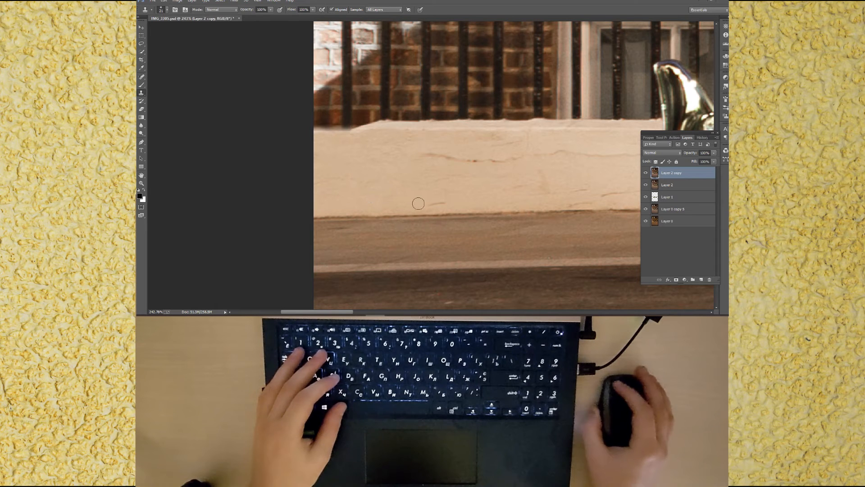
drag(419, 203, 440, 202)
drag(420, 157, 532, 158)
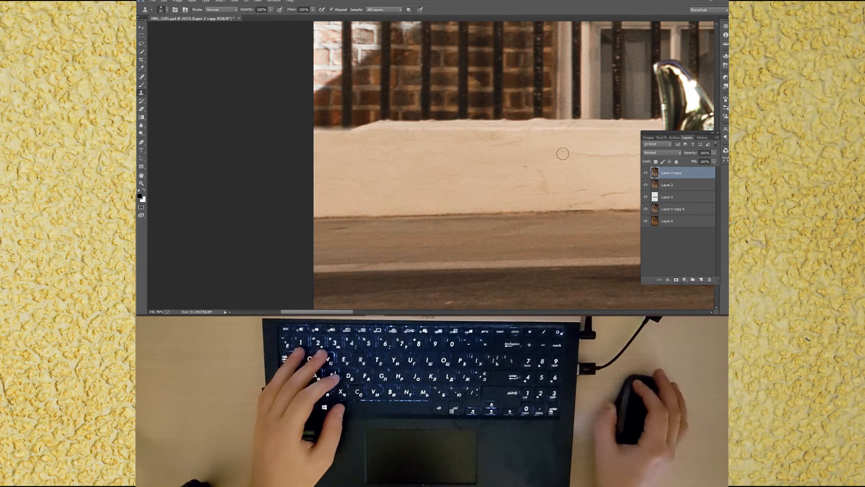
alt+click(564, 172)
click(584, 189)
drag(574, 202, 586, 201)
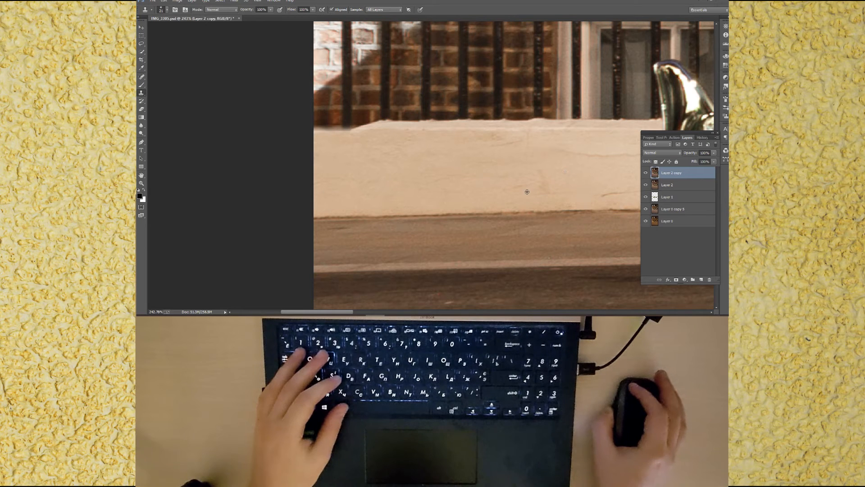
alt+click(567, 186)
drag(603, 193, 617, 192)
alt+click(461, 130)
mouse_move(378, 130)
mouse_down()
mouse_move(307, 130)
mouse_move(379, 127)
mouse_move(311, 126)
mouse_move(367, 126)
mouse_move(338, 123)
mouse_up()
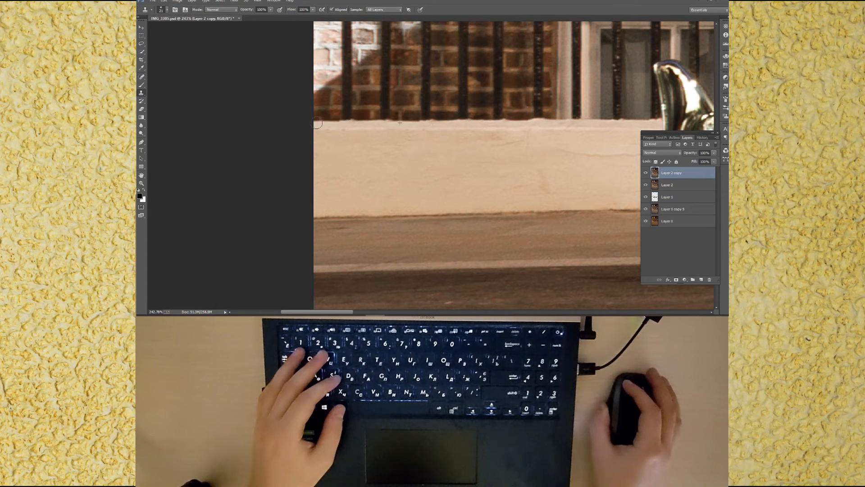
key(ctrl+0)
key(ctrl+s)
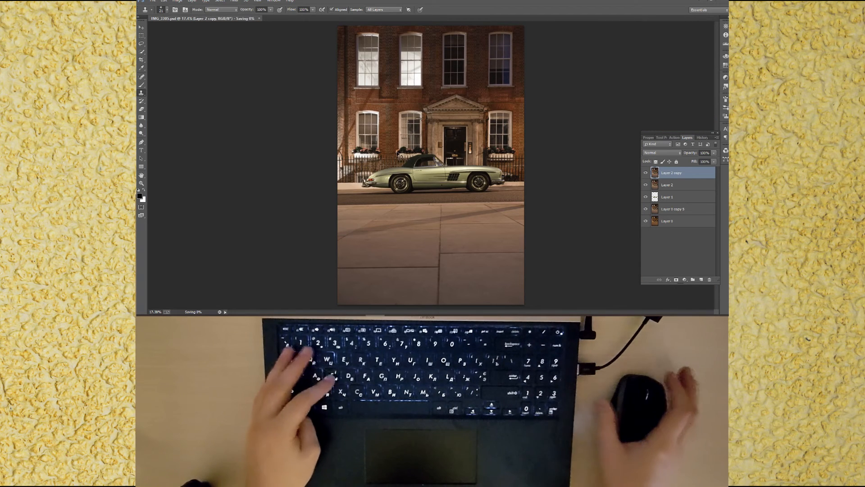
Step: Toggle the retouched layer's visibility to compare the wall before and after cloning
click(646, 173)
click(647, 174)
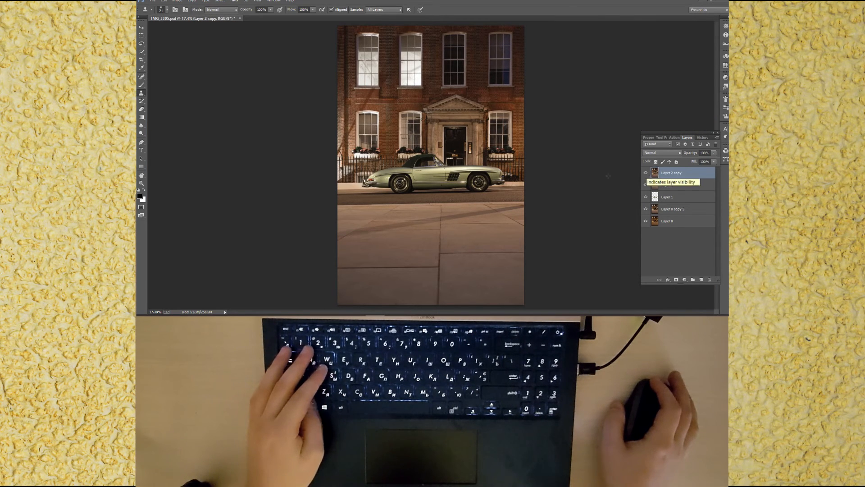
scroll(332, 183, up, 8)
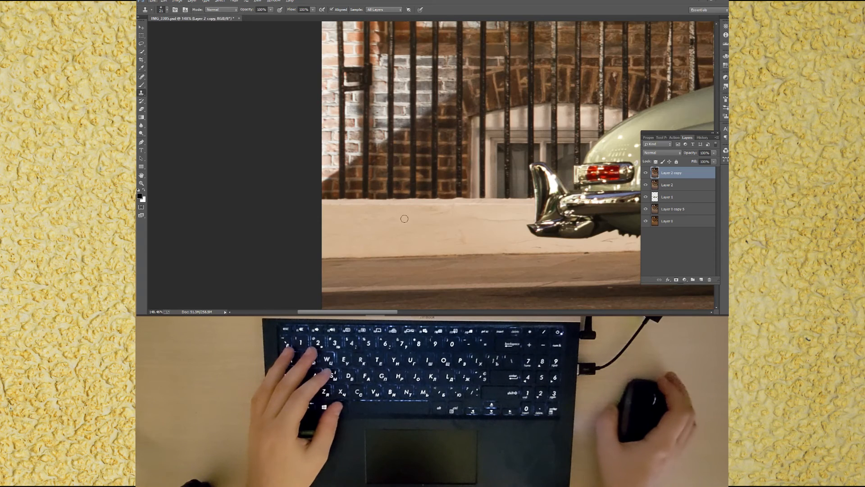
click(644, 174)
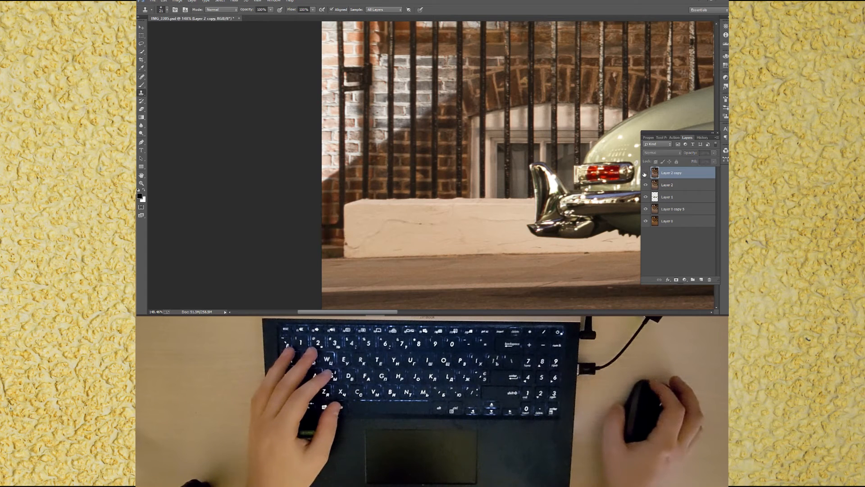
key(ctrl+0)
click(645, 173)
click(645, 174)
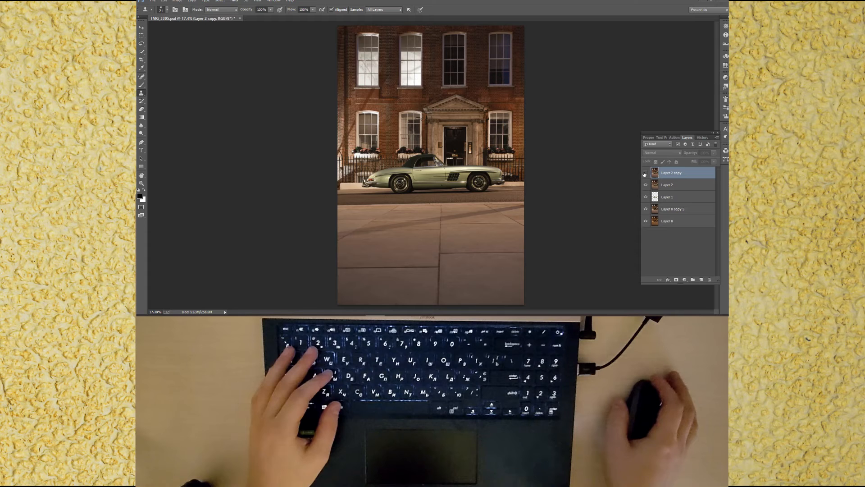
click(645, 173)
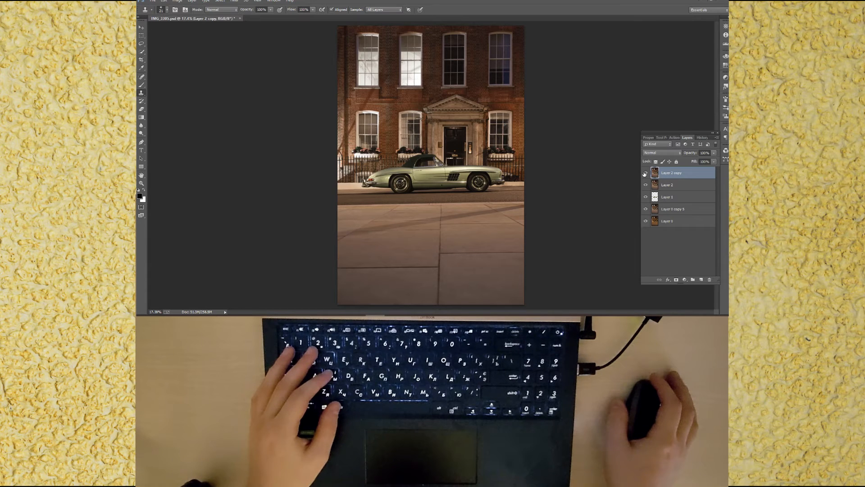
Step: Clone out remaining marks on the wall and curb near the car's rear, then save
scroll(363, 195, up, 8)
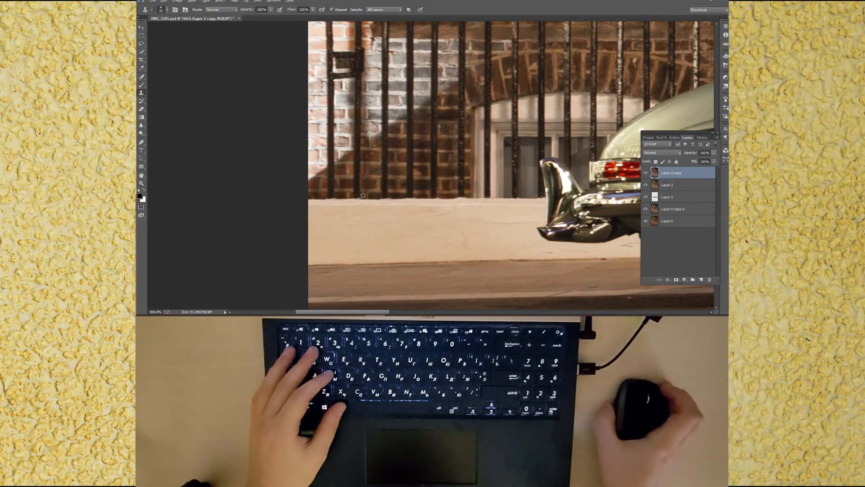
scroll(363, 195, up, 1)
alt+right_click(360, 209)
alt+drag(358, 210, 359, 209)
scroll(366, 258, down, 1)
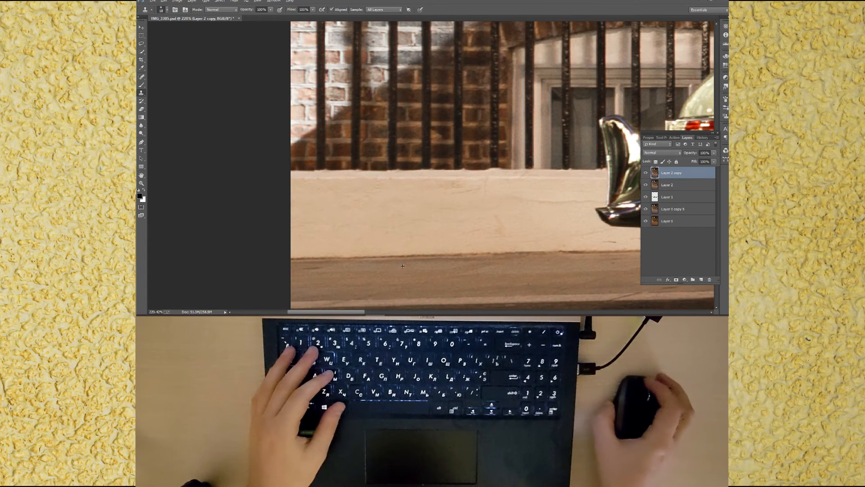
alt+drag(414, 264, 417, 265)
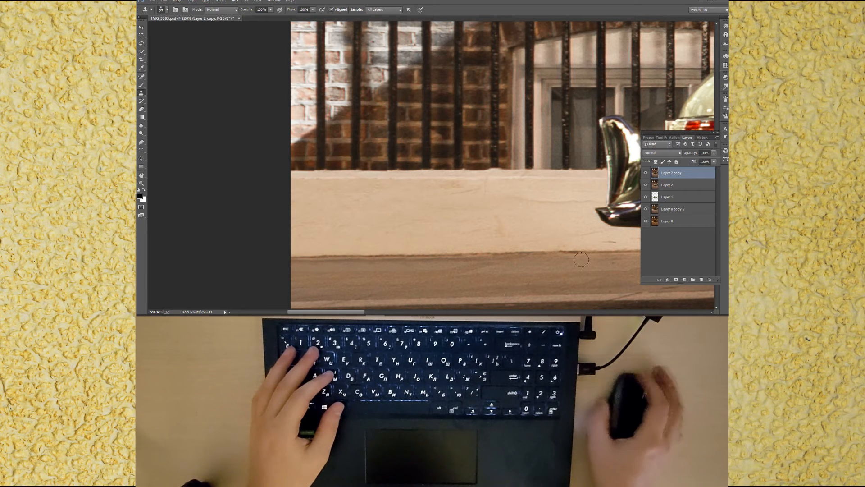
key(ctrl+0)
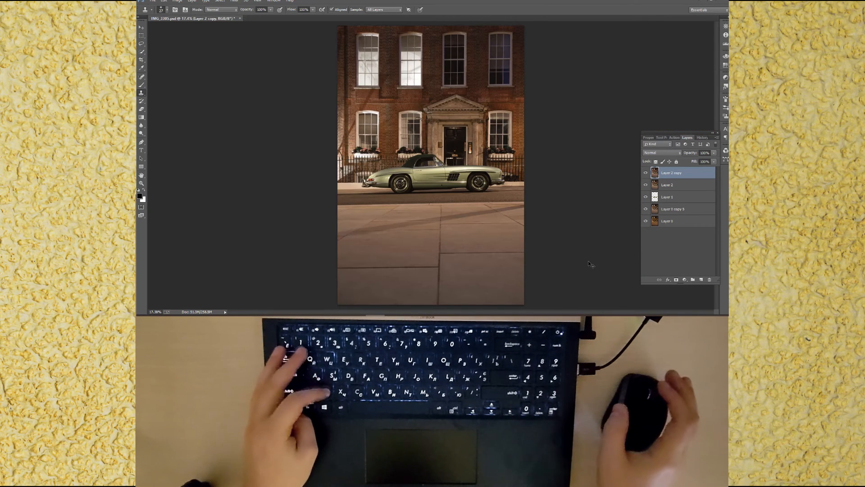
key(ctrl+s)
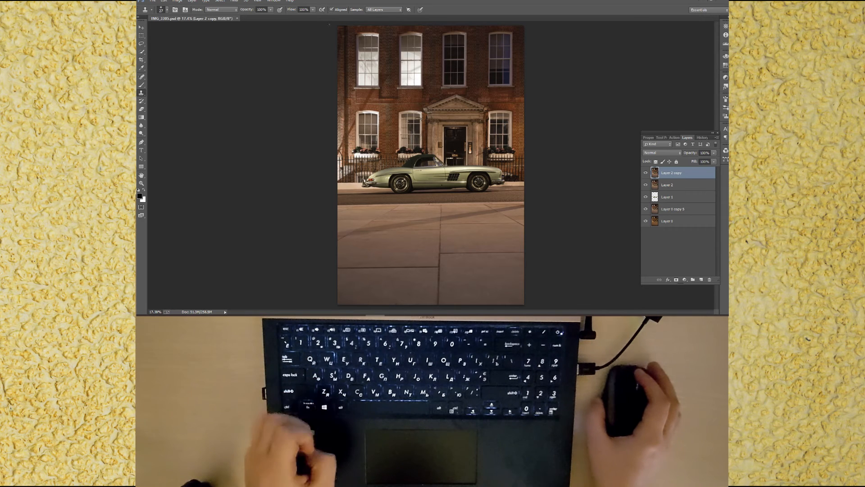
Step: Open the Analog Efex Pro 2 filter on the top layer, postponing the update prompt
click(234, 1)
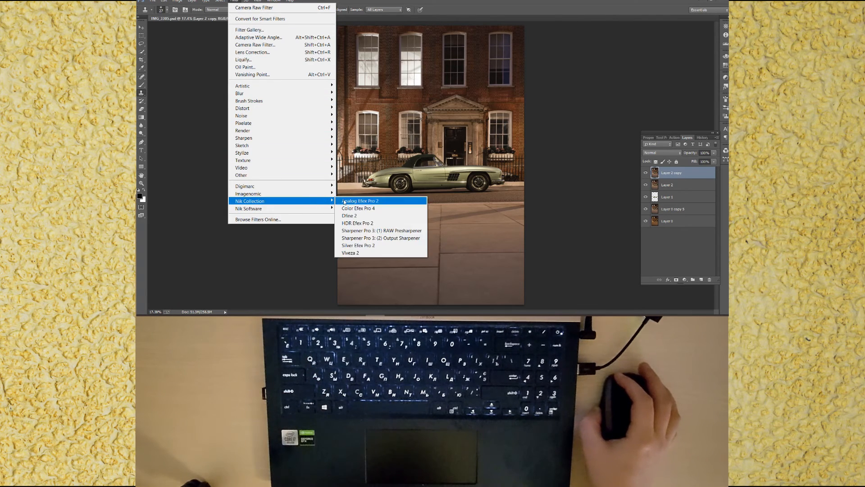
click(345, 201)
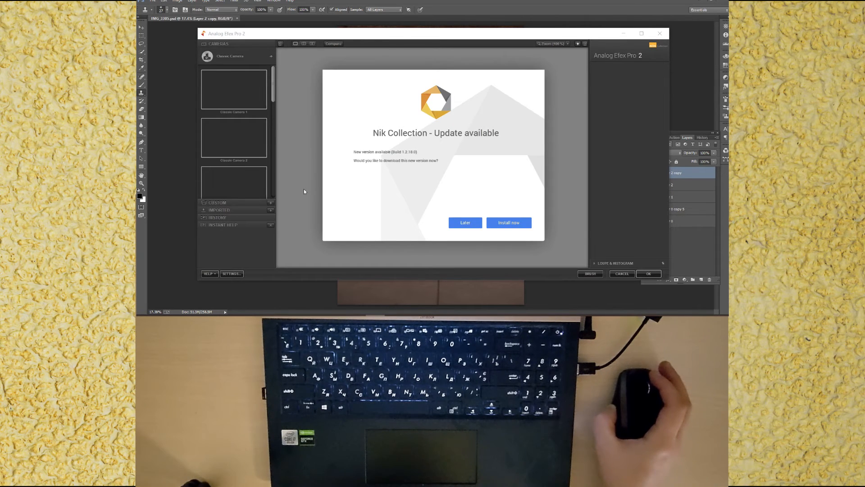
click(464, 223)
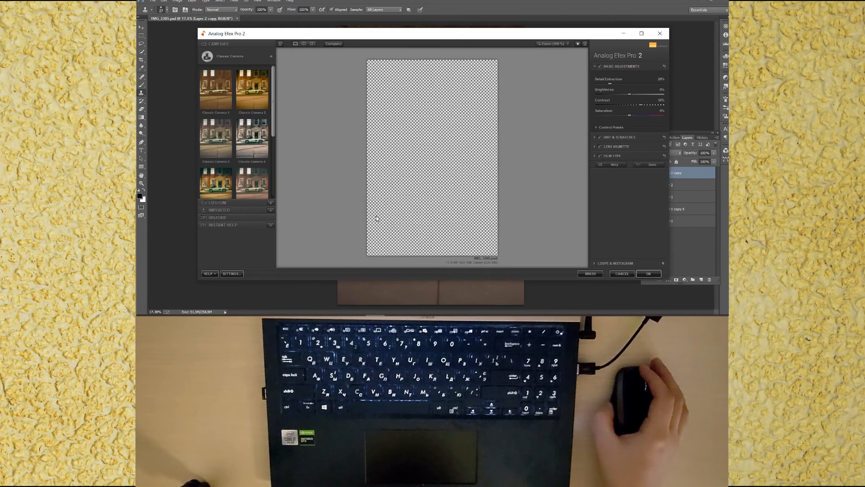
Step: Start a custom camera kit with a Basic Adjustments filter and nudge its detail extraction
click(271, 57)
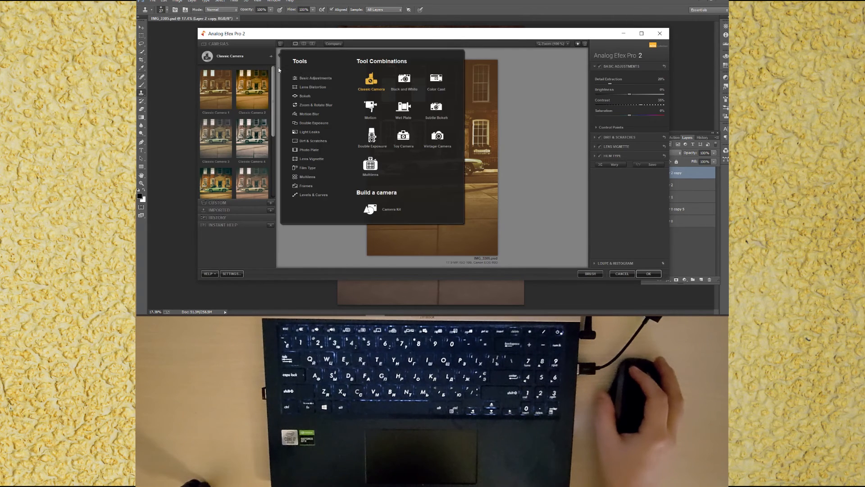
click(311, 78)
drag(597, 83, 600, 84)
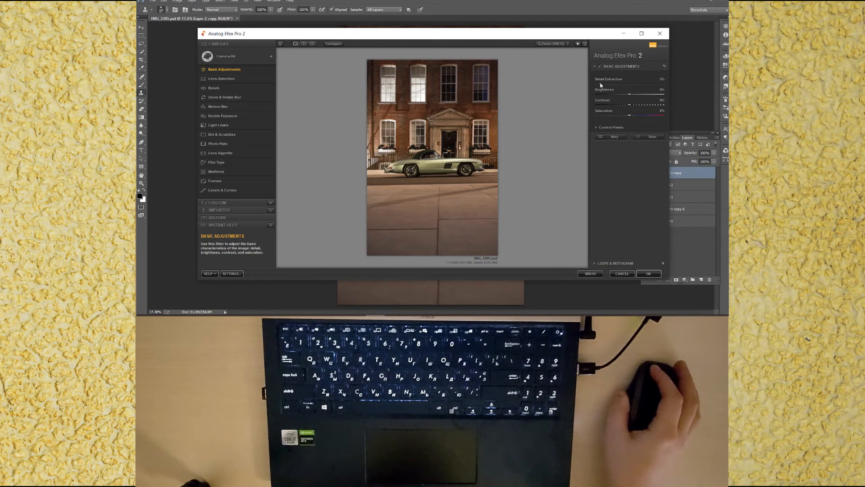
Step: Add a Levels & Curves filter, lower its opacity and add curve points to brighten the midtones
click(272, 190)
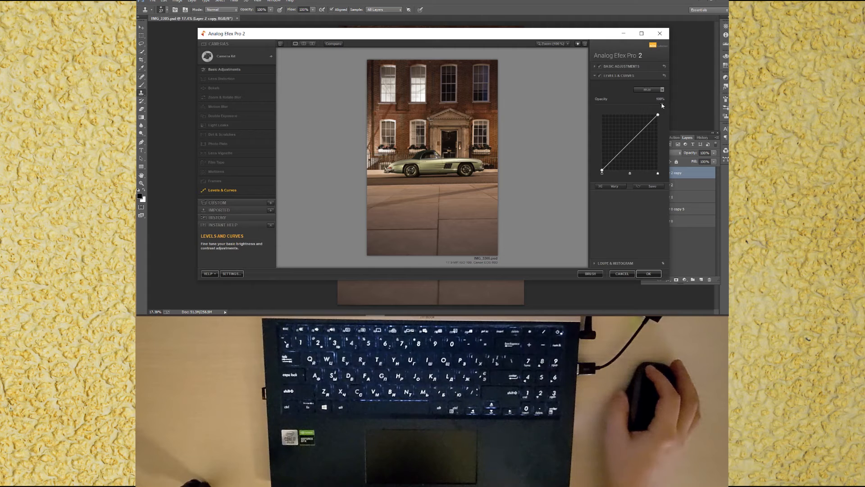
drag(634, 106, 607, 107)
drag(641, 131, 645, 123)
click(610, 160)
drag(611, 160, 610, 161)
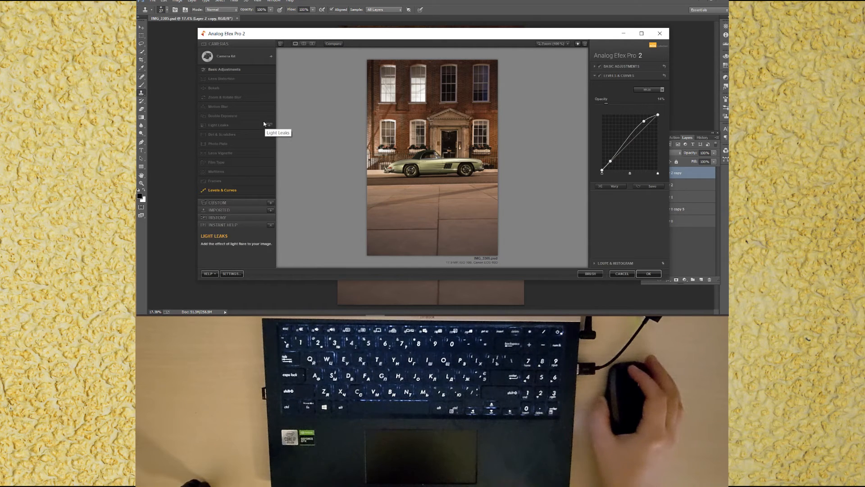
Step: Add a Bokeh filter, reduce the blur strength and fit the sharp focus ellipse around the car
click(269, 88)
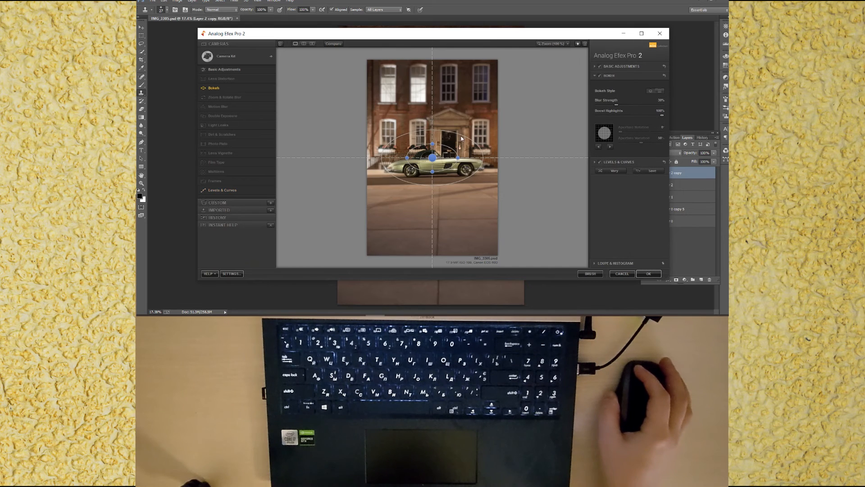
drag(617, 104, 603, 105)
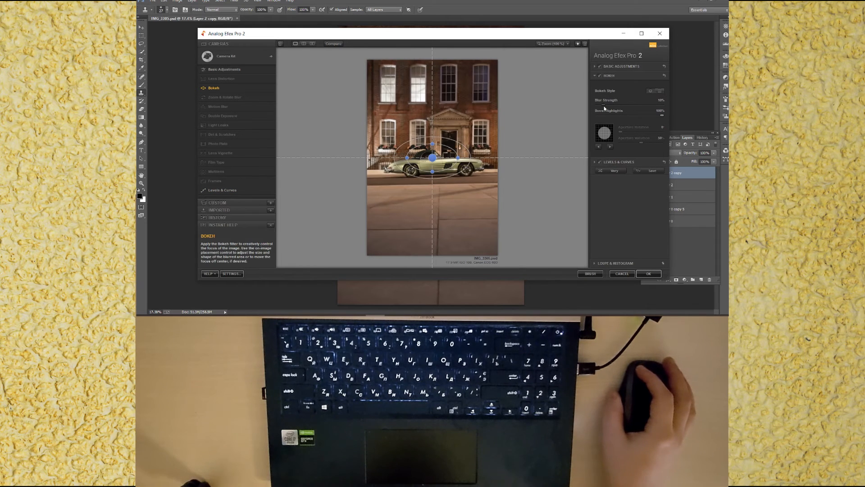
mouse_move(432, 158)
mouse_down()
mouse_move(477, 162)
mouse_move(434, 167)
mouse_up()
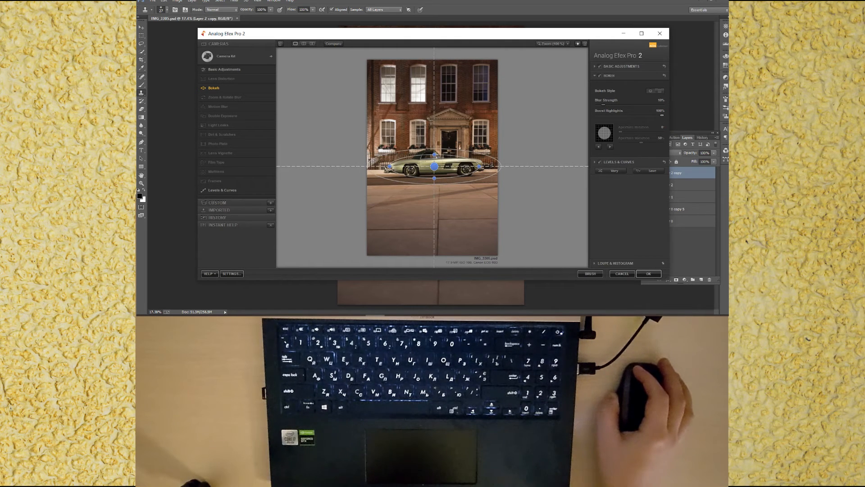
drag(486, 164, 486, 161)
drag(432, 154, 432, 152)
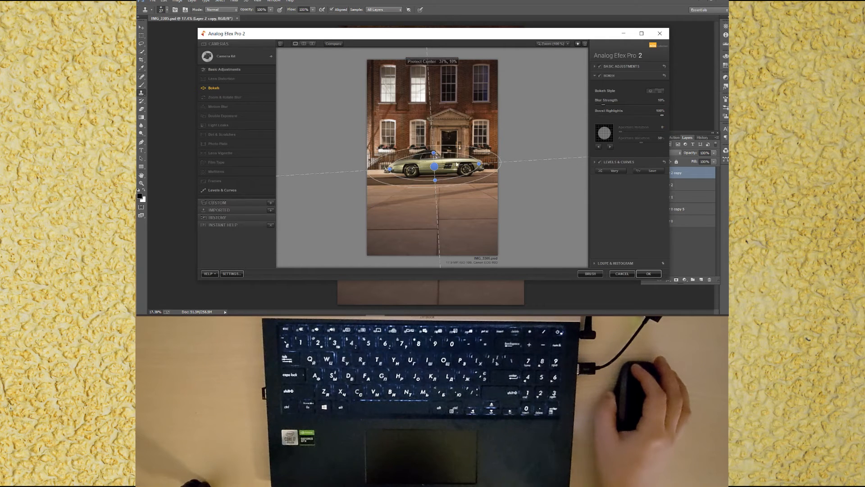
drag(480, 165, 483, 165)
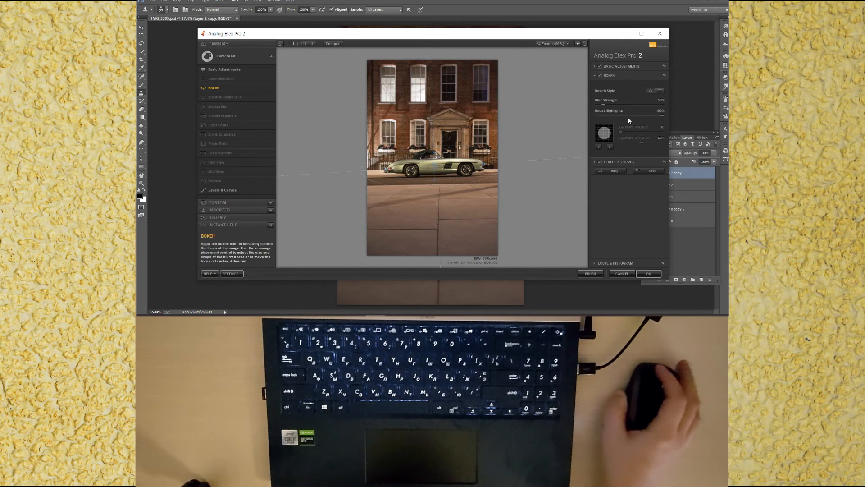
Step: Add a Film Type filter and try the Cool and then the Subtle film style sets
click(269, 163)
click(632, 99)
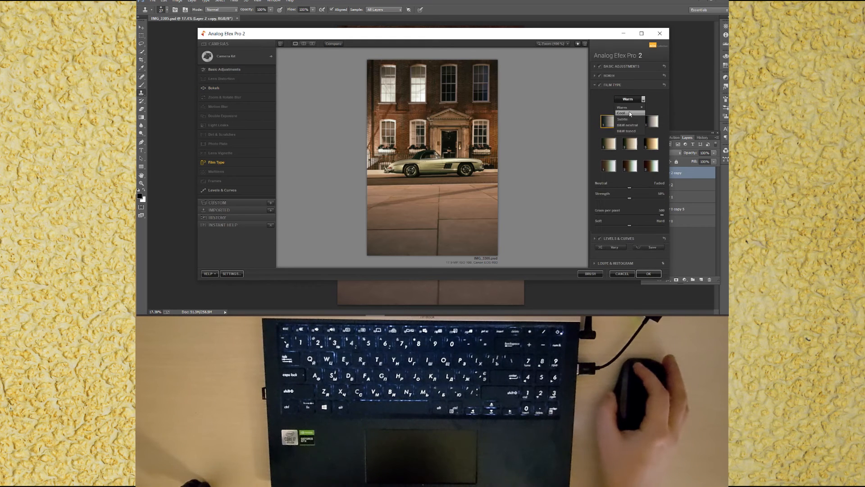
click(629, 112)
click(611, 148)
click(608, 167)
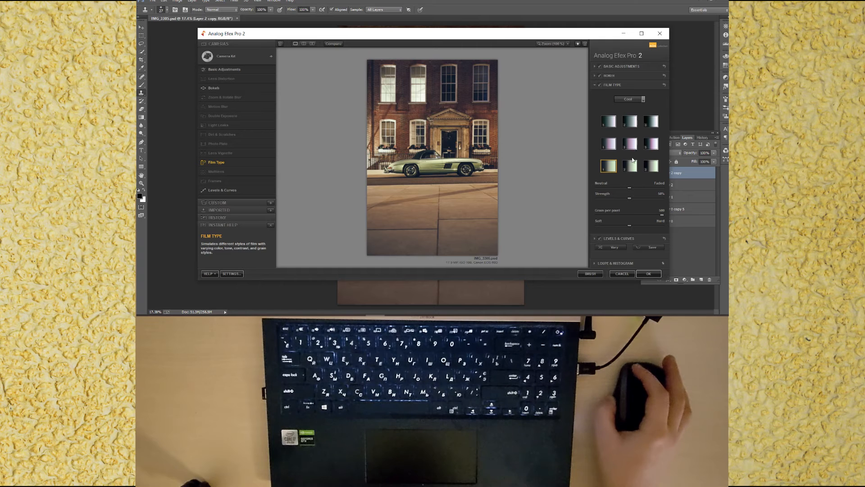
click(629, 99)
click(629, 121)
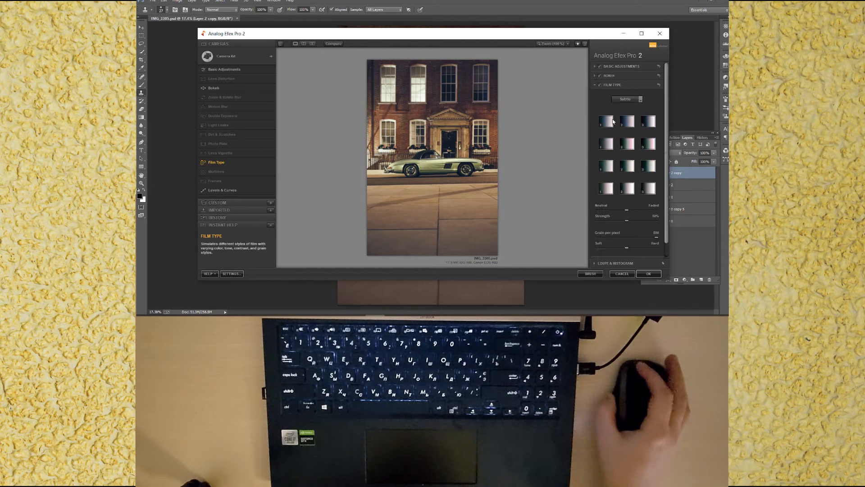
Step: Choose a Subtle film preset from the bottom row, raise grain per pixel and lower strength to about 12%
click(610, 145)
click(606, 166)
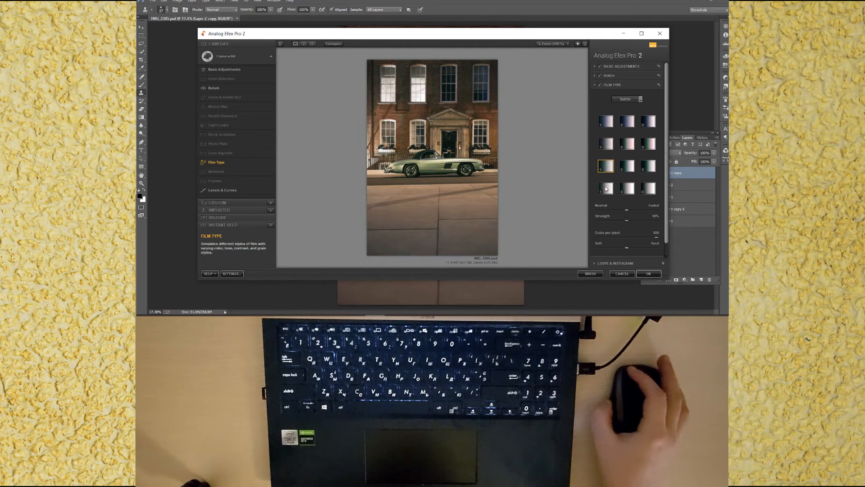
click(606, 189)
click(626, 122)
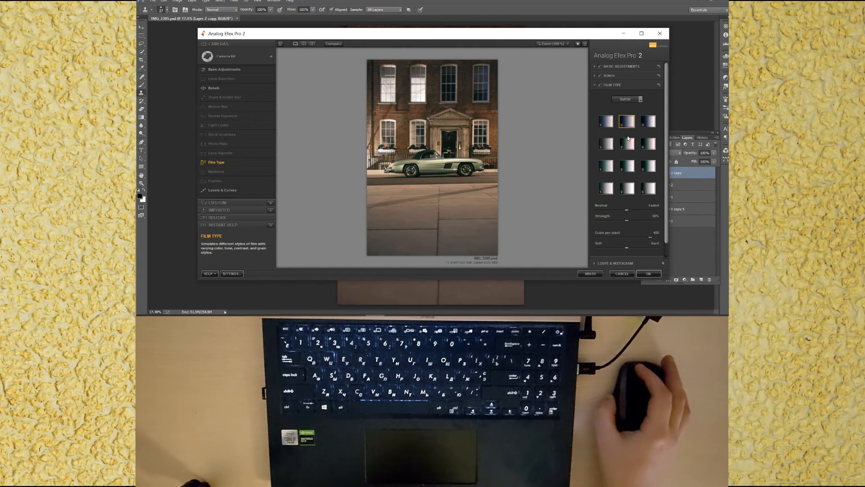
click(629, 145)
click(628, 165)
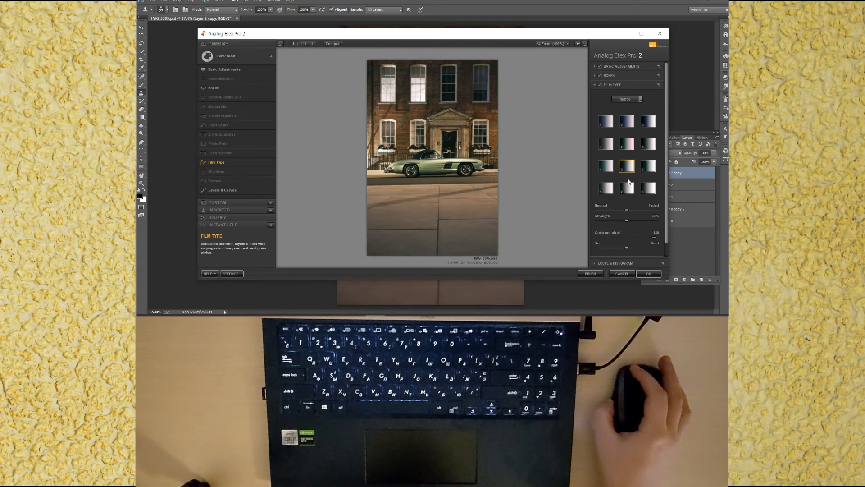
click(629, 189)
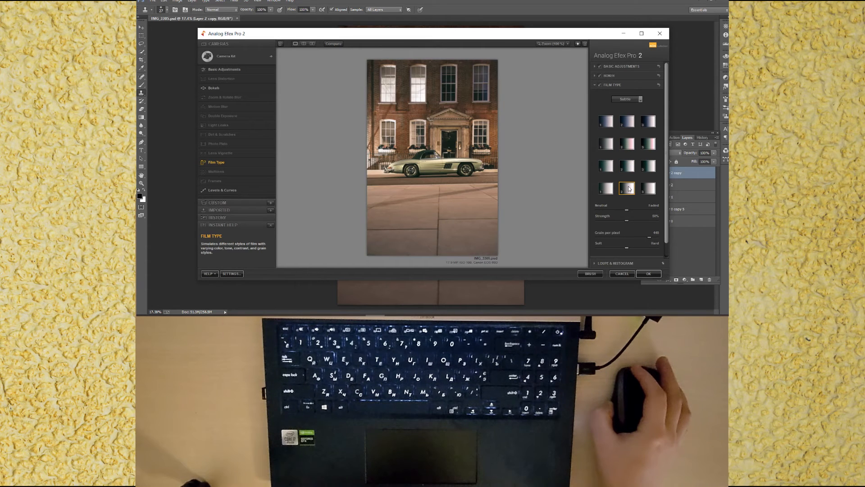
click(608, 189)
click(629, 192)
click(648, 188)
click(627, 188)
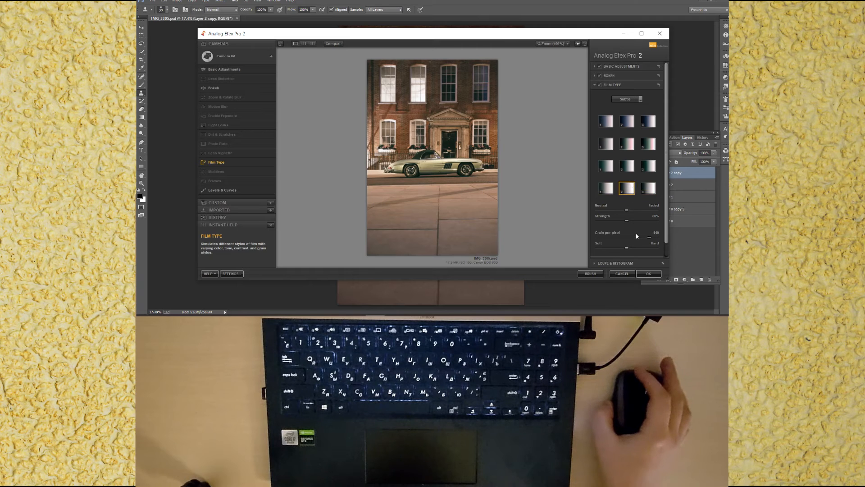
drag(649, 238, 657, 237)
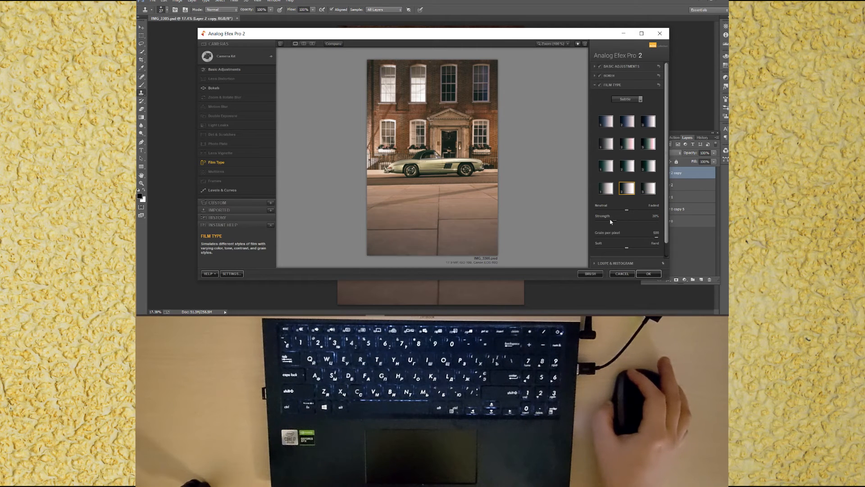
drag(611, 221, 597, 223)
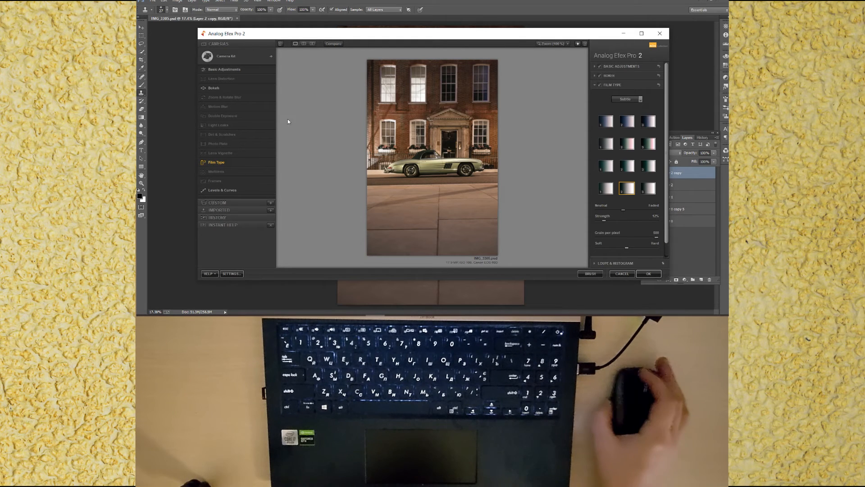
Step: Add a Light Leaks filter with a warm leak preset at about 4% strength
click(270, 128)
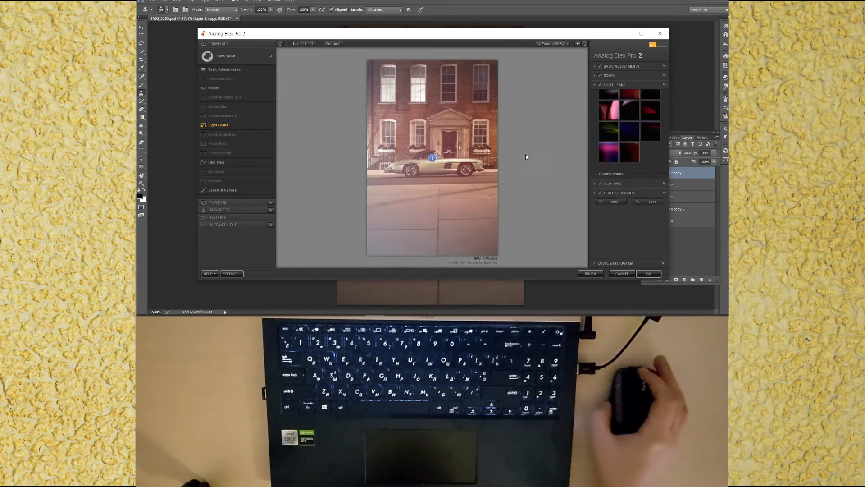
click(630, 140)
click(646, 140)
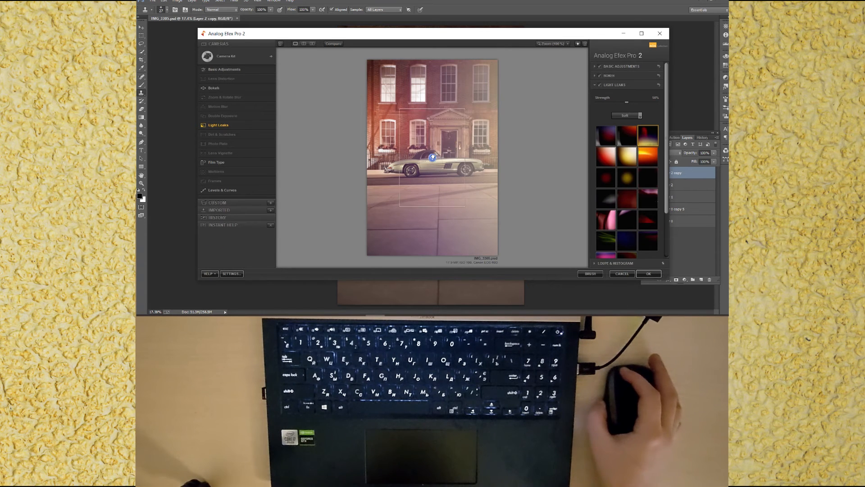
drag(598, 104, 593, 105)
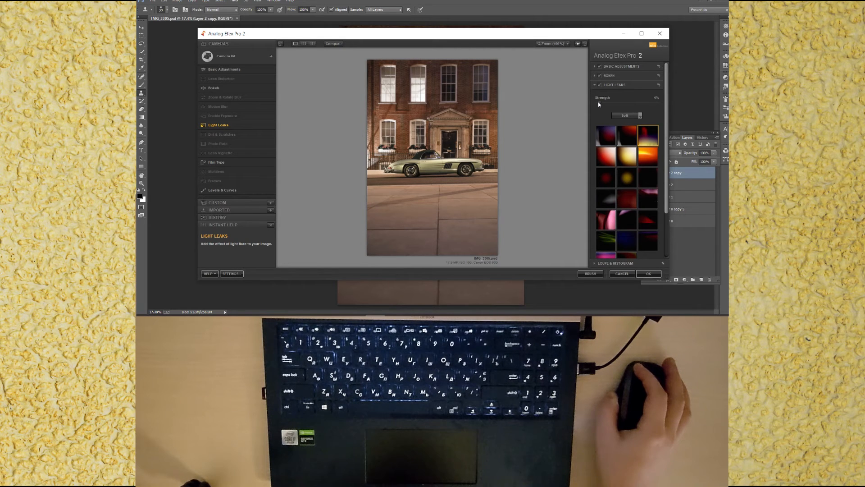
Step: Apply the analog camera effect, toggle undo to compare before and after, and save
click(648, 274)
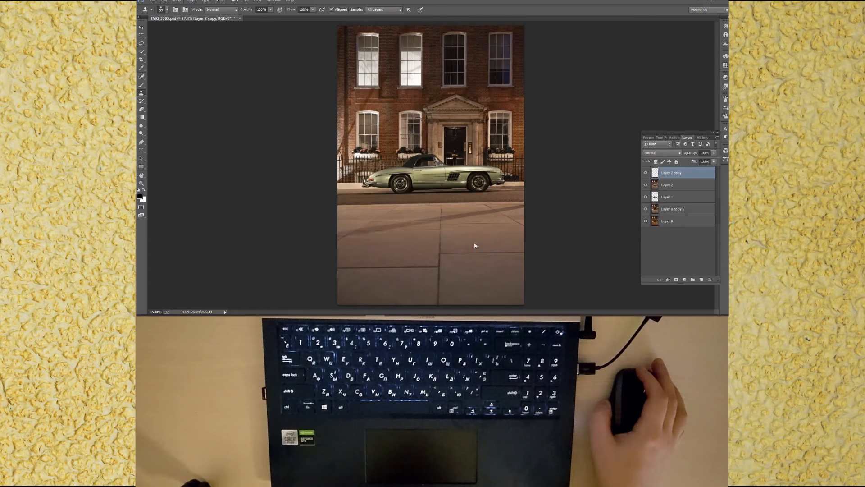
key(ctrl+z)
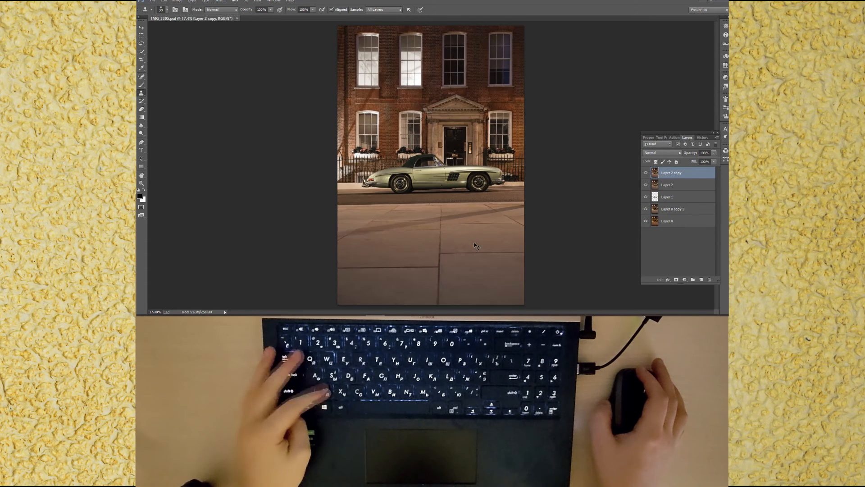
key(ctrl+z)
key(ctrl+s)
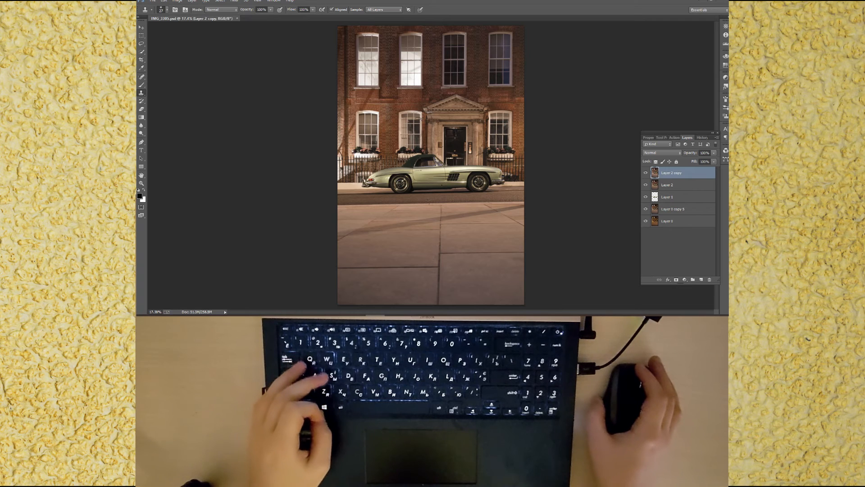
Step: Clone out two small spots on the pavement and save the document
drag(514, 269, 516, 270)
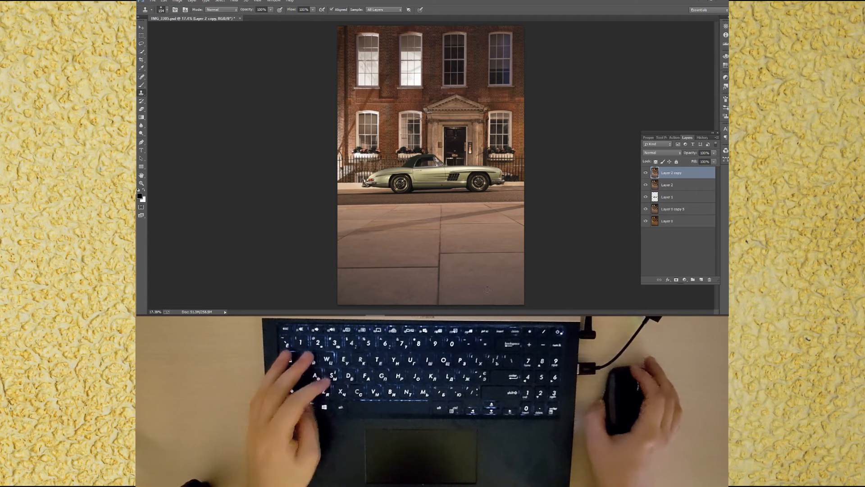
key(ctrl+s)
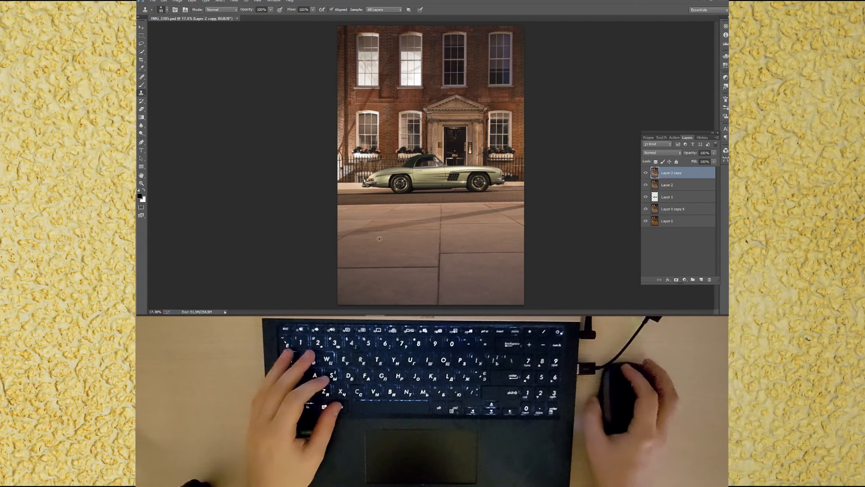
alt+drag(370, 242, 376, 241)
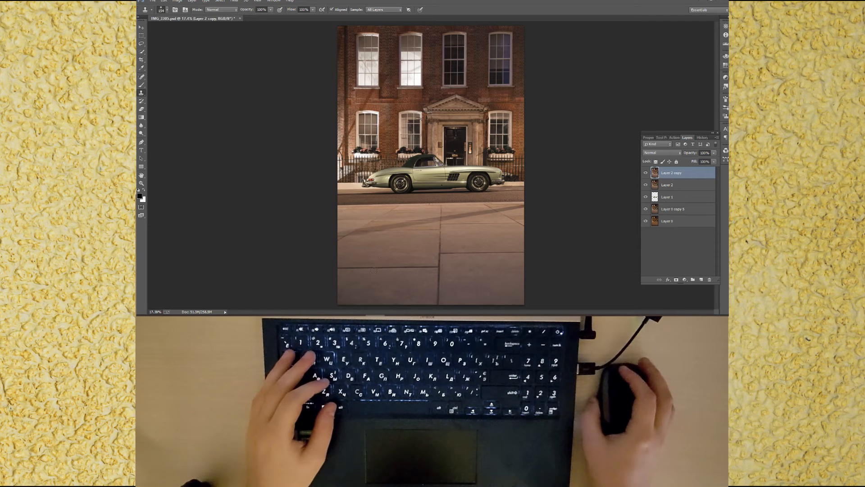
key(ctrl+s)
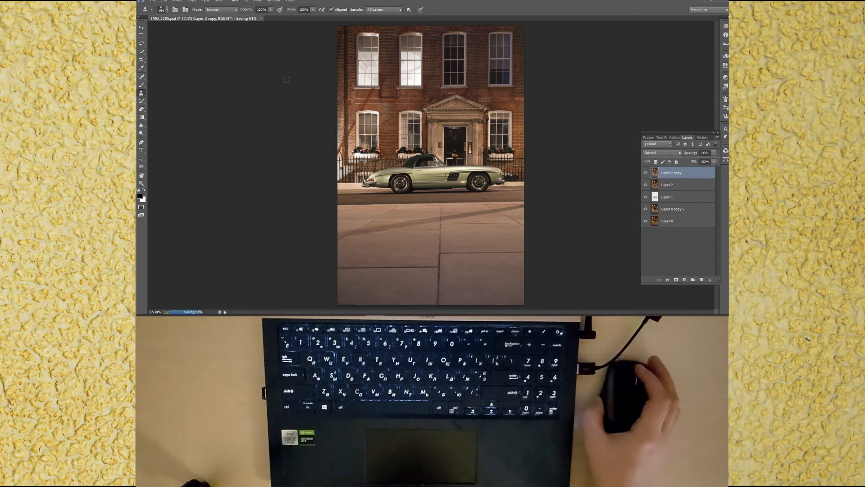
Step: Open Color Efex Pro 4 on the layer and list all of its filters
click(234, 2)
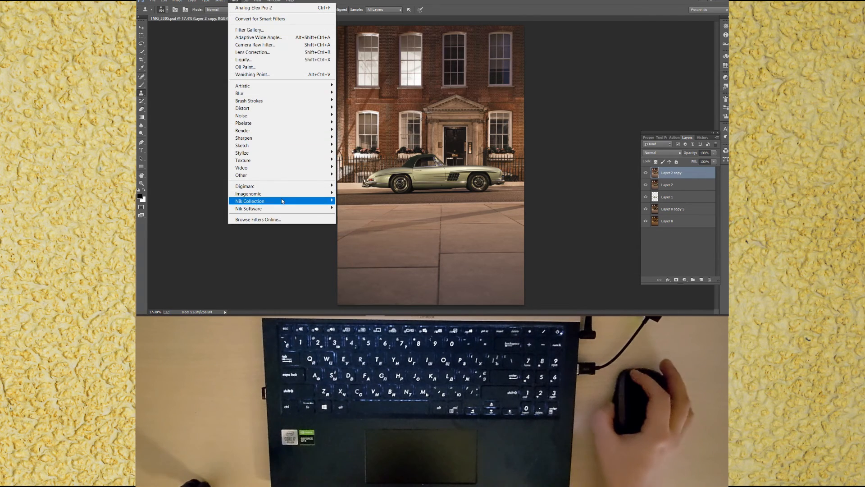
mouse_move(311, 201)
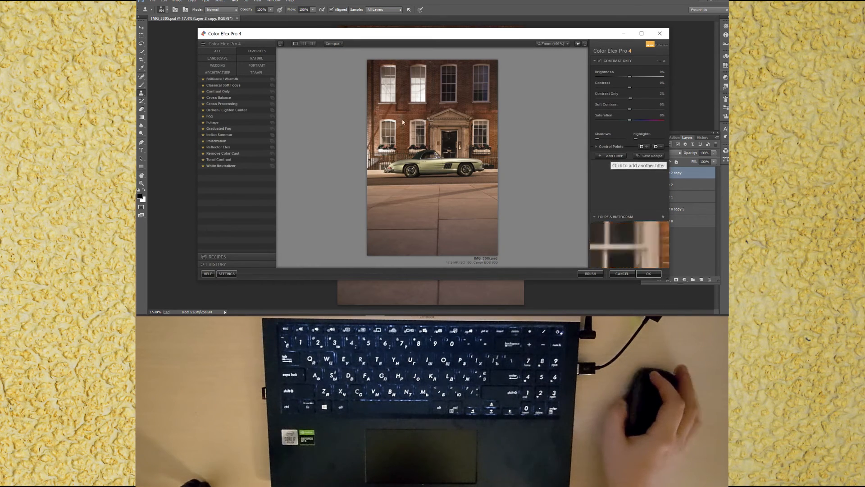
click(217, 51)
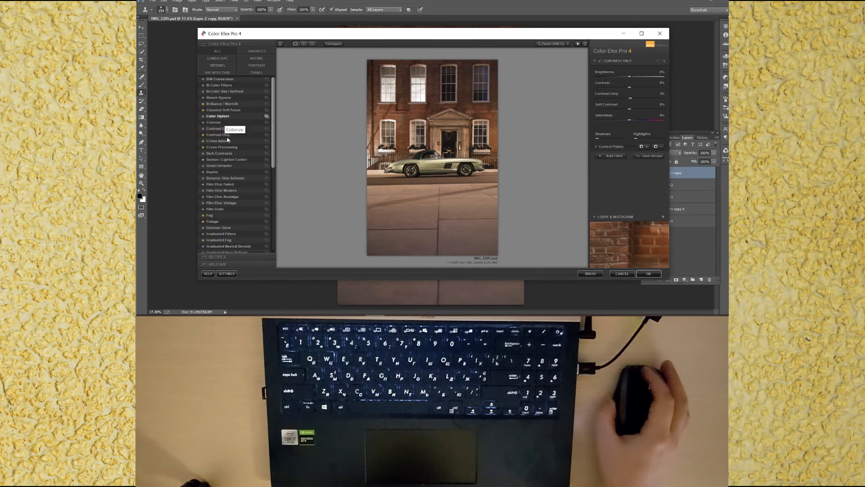
Step: Show the favourite filters and add a Cross Balance filter with a Tungsten to Daylight preset at about 20% strength
drag(275, 139, 275, 106)
click(254, 53)
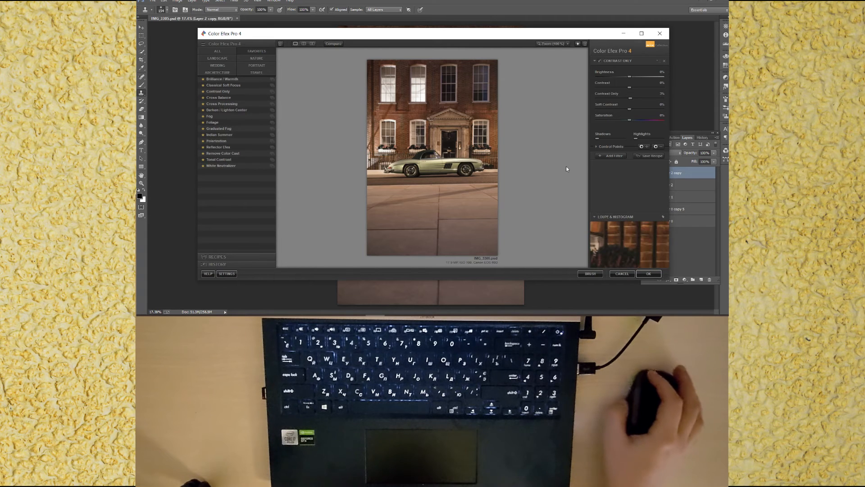
click(609, 156)
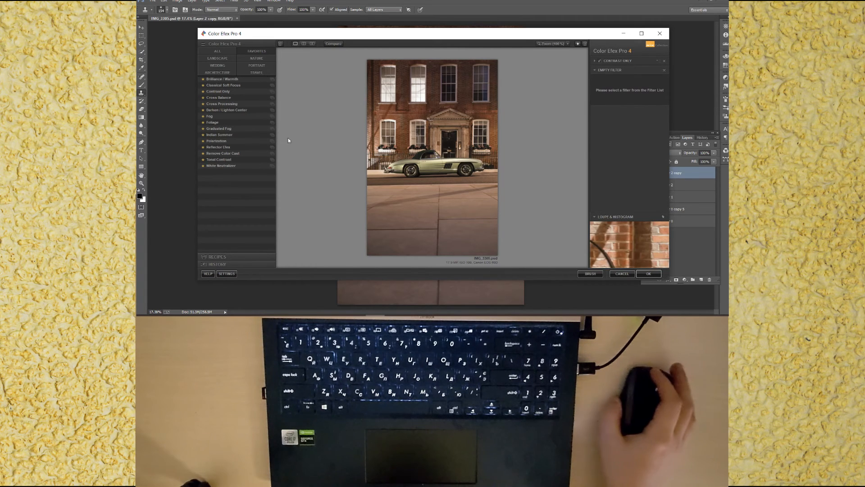
click(221, 97)
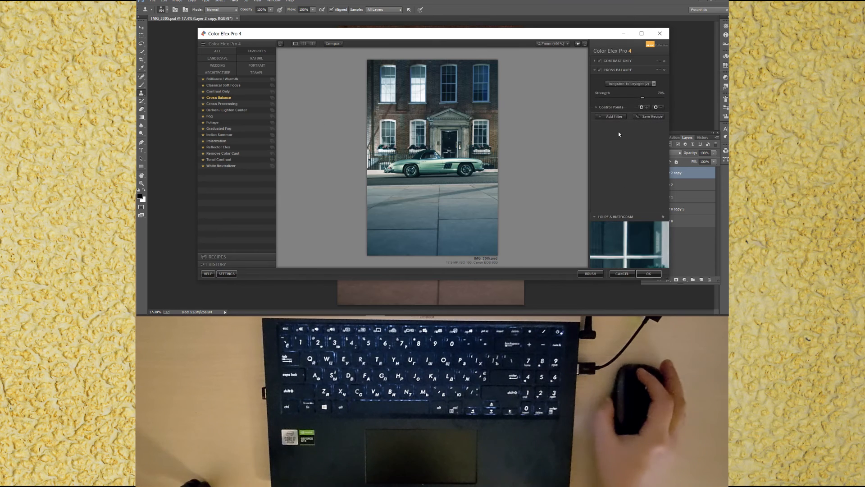
drag(644, 98, 597, 102)
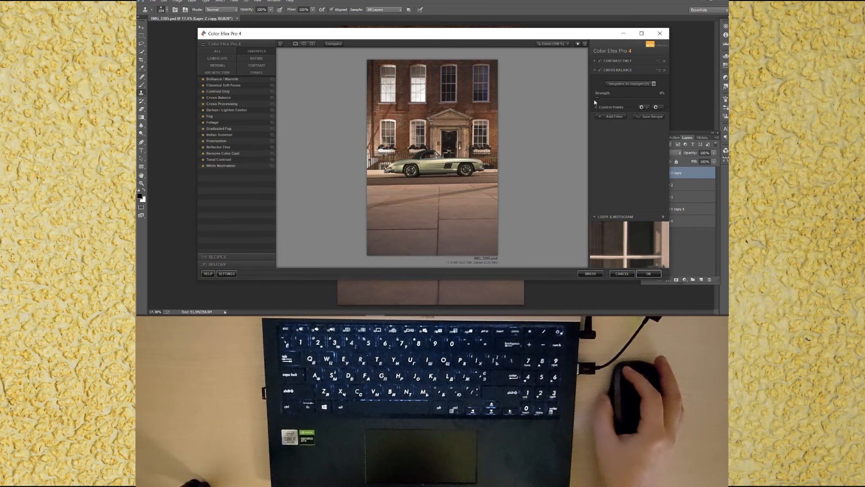
click(629, 84)
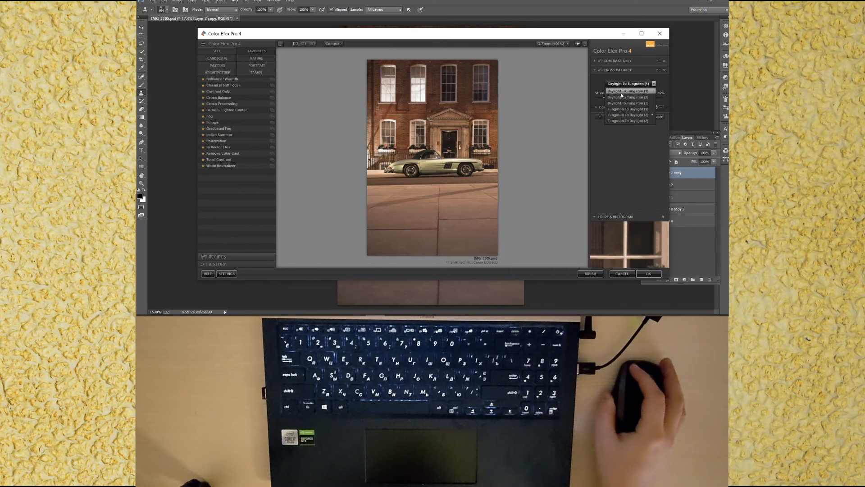
click(628, 115)
drag(608, 100, 611, 101)
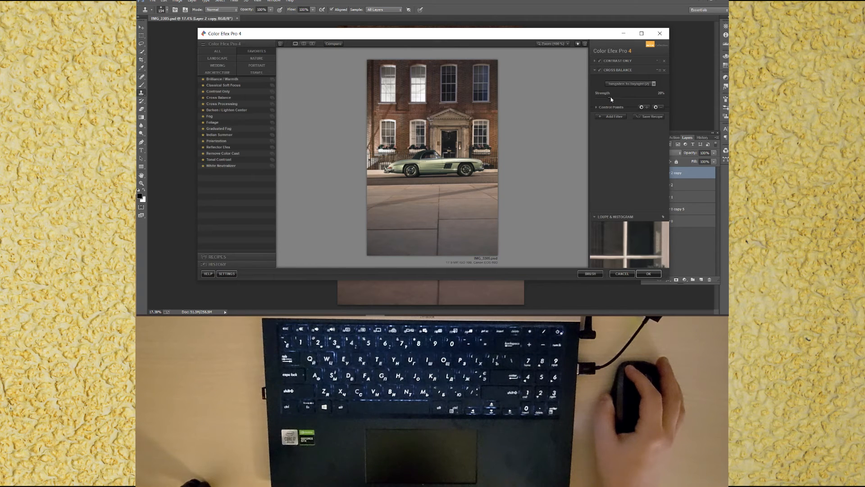
Step: Add a Darken / Lighten Center filter, adjusting its shape and luminosity and setting center size to about 64%
click(600, 70)
click(613, 116)
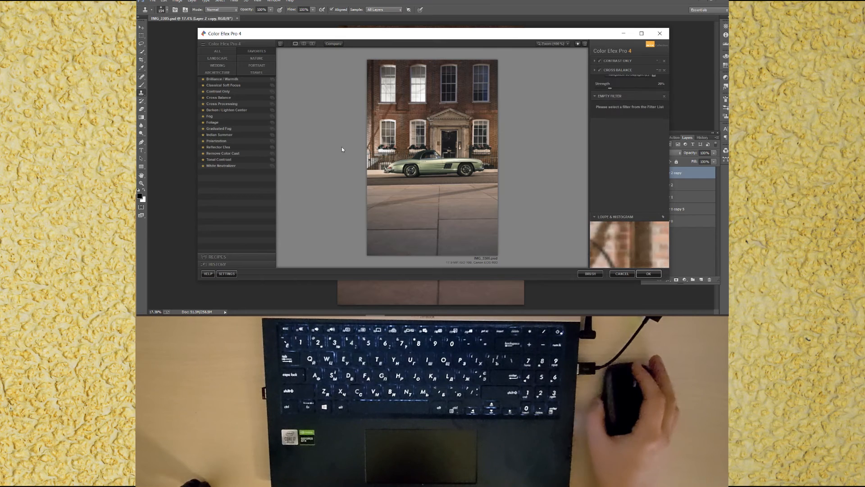
click(223, 110)
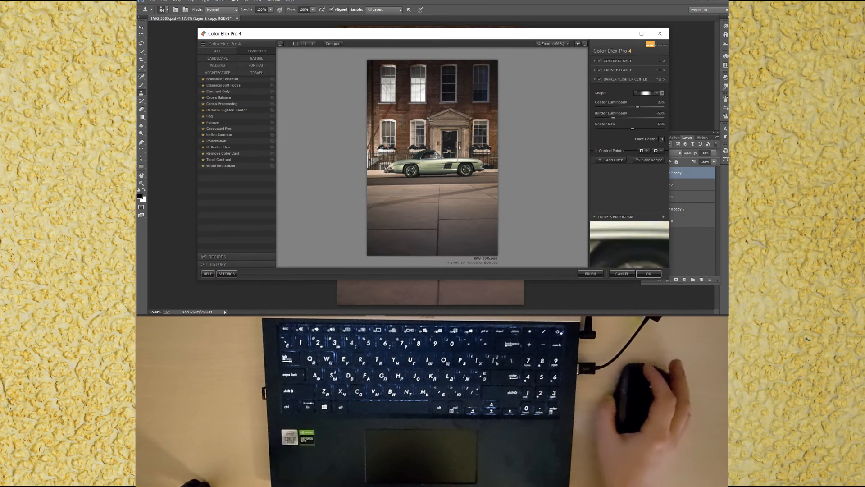
drag(614, 118, 630, 108)
click(630, 118)
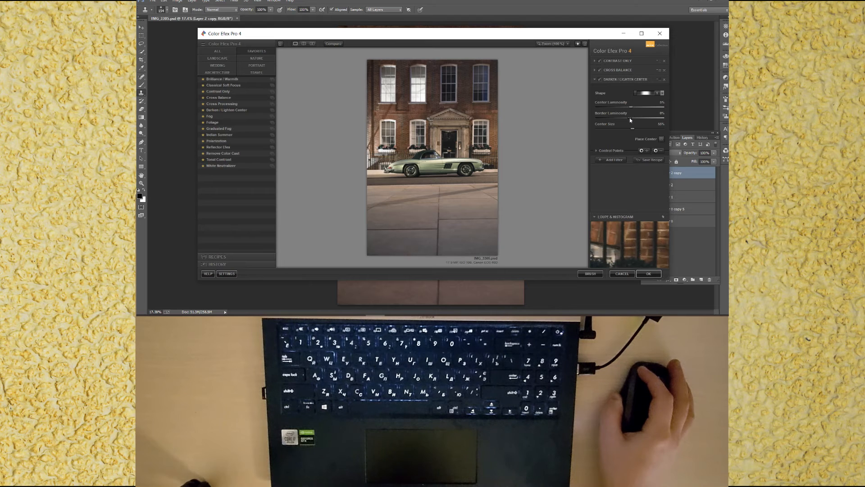
click(647, 93)
click(645, 107)
drag(633, 129, 640, 132)
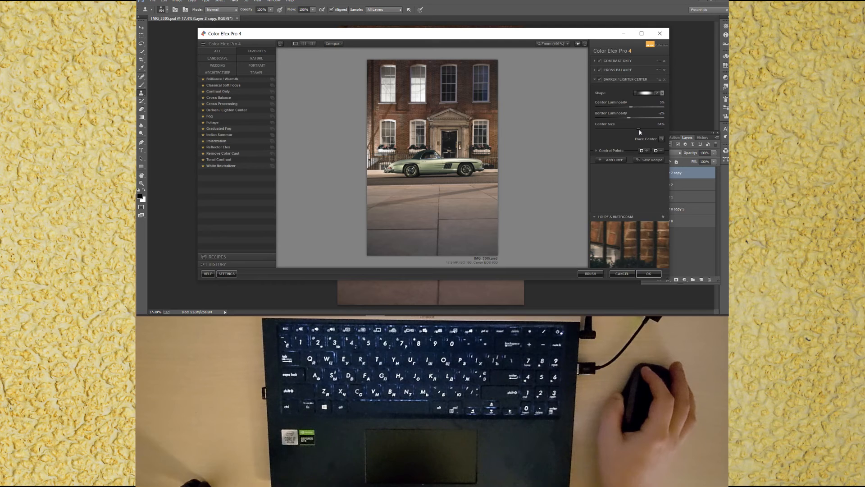
Step: Add a Reflector Efex filter with the Soft Gold method, adjusting light intensity and position to about 40%
click(609, 160)
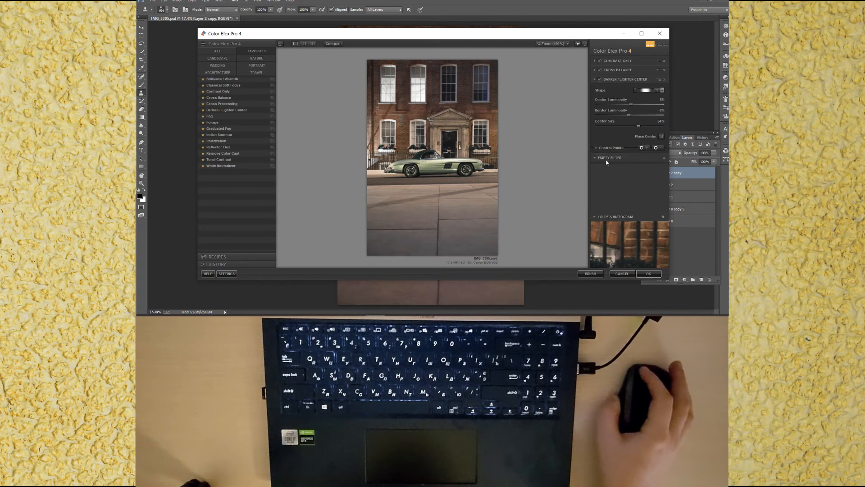
click(224, 149)
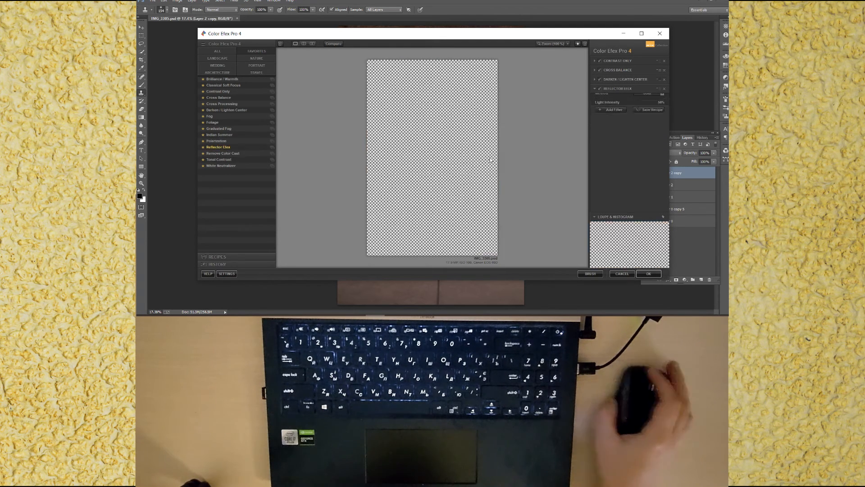
click(649, 103)
click(649, 115)
drag(630, 116, 606, 122)
click(647, 102)
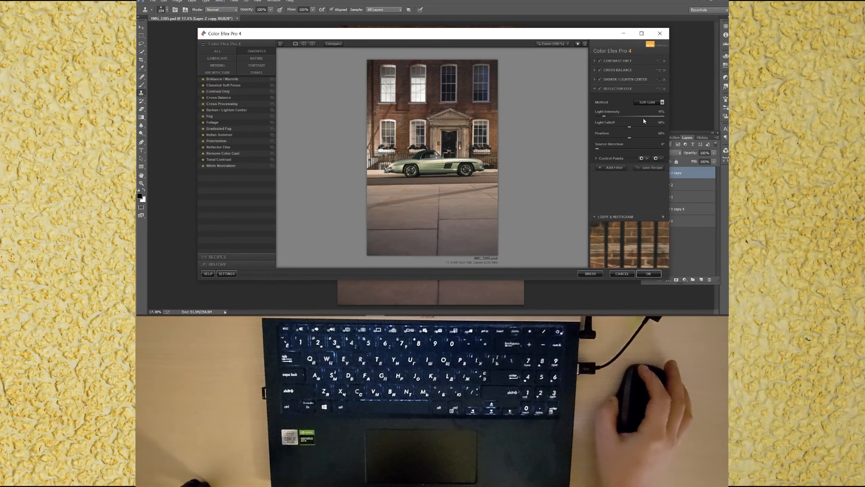
drag(629, 137, 629, 142)
Step: Add a Remove Color Cast filter and adjust its colour and strength sliders
click(614, 167)
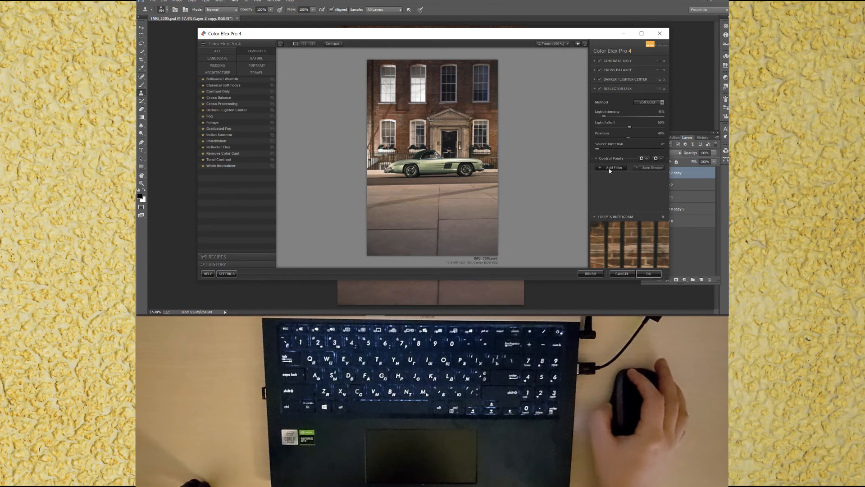
click(230, 155)
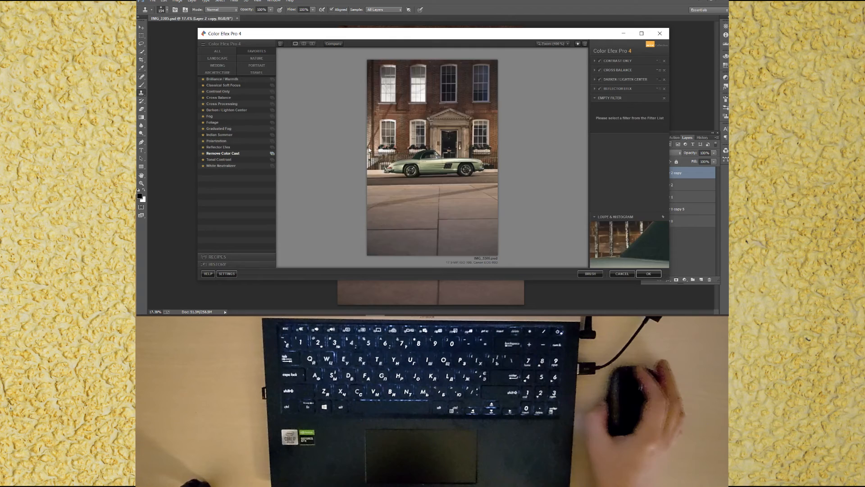
drag(630, 127, 601, 130)
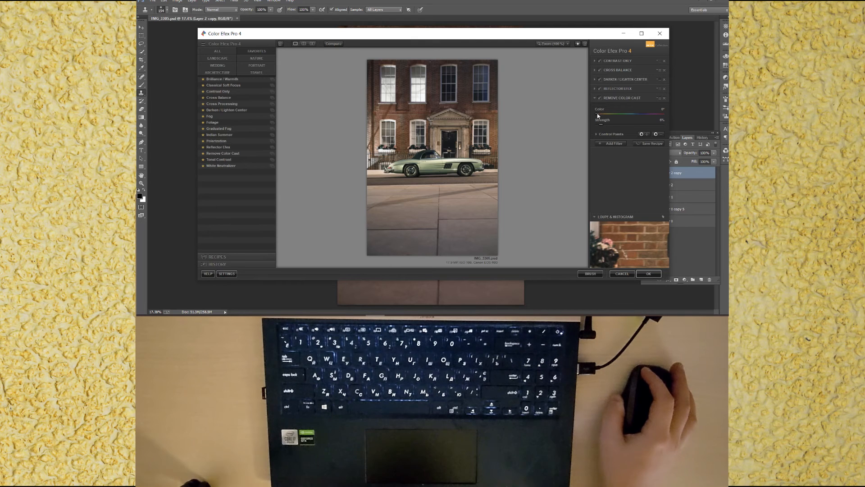
drag(596, 117, 608, 119)
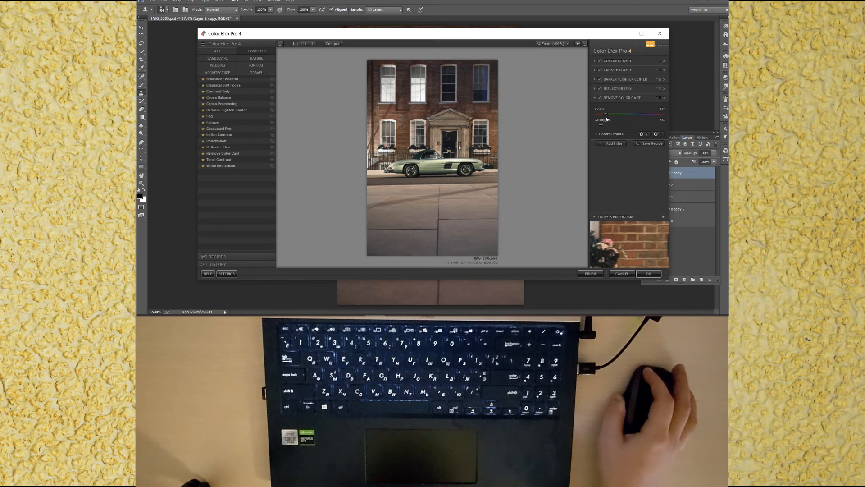
Step: Add a Polarization filter with strength about 22% and highlights at 100%
click(612, 143)
click(219, 140)
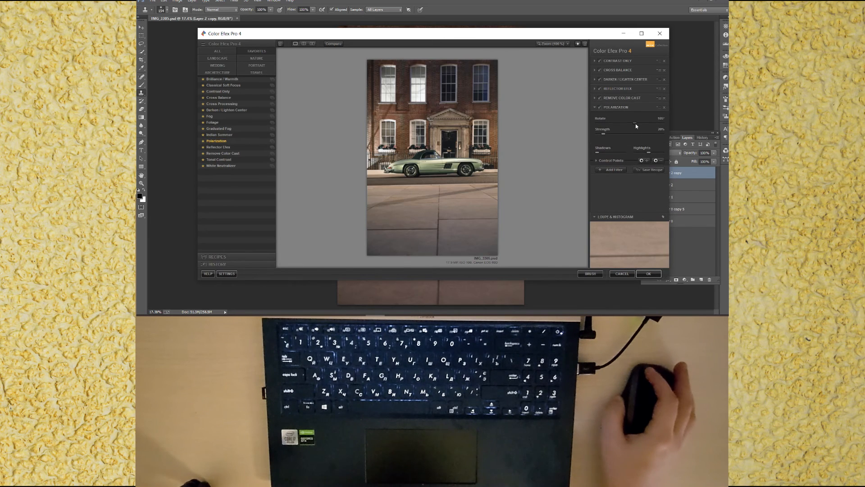
click(631, 123)
drag(604, 135, 608, 135)
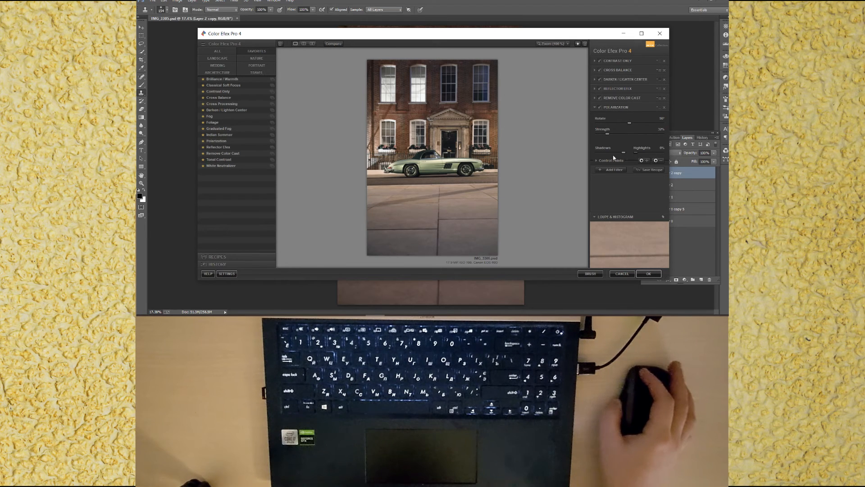
drag(635, 152, 685, 159)
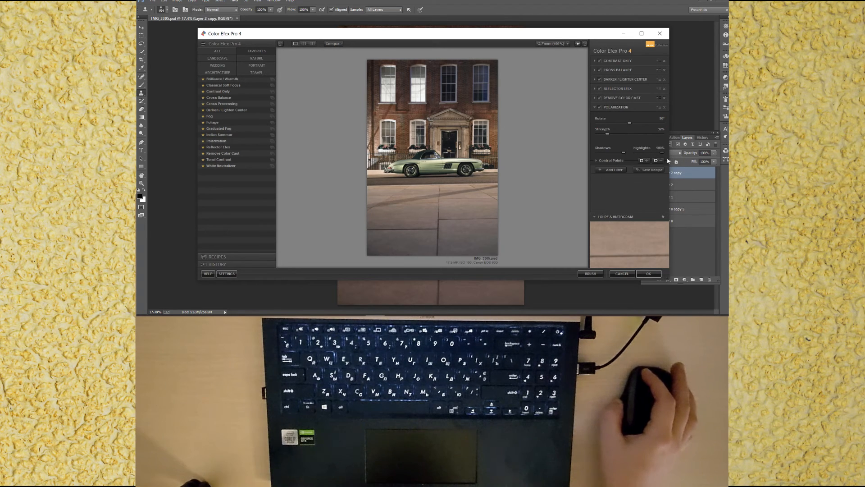
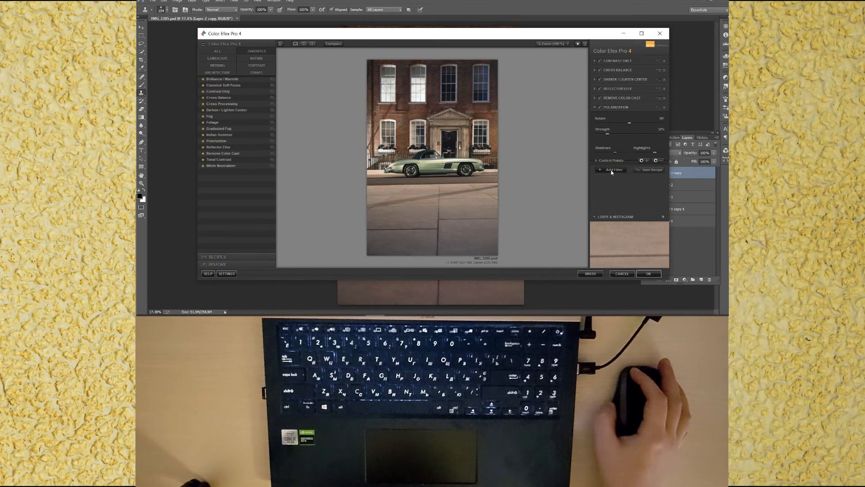
Step: Add a Contrast Only filter, set its contrast-only slider to about 4%, and apply the Color Efex filter stack
click(218, 91)
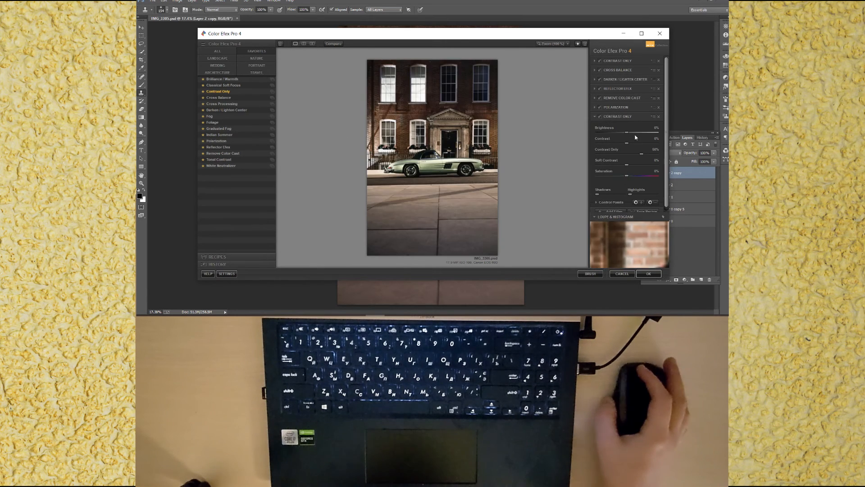
drag(641, 153, 625, 155)
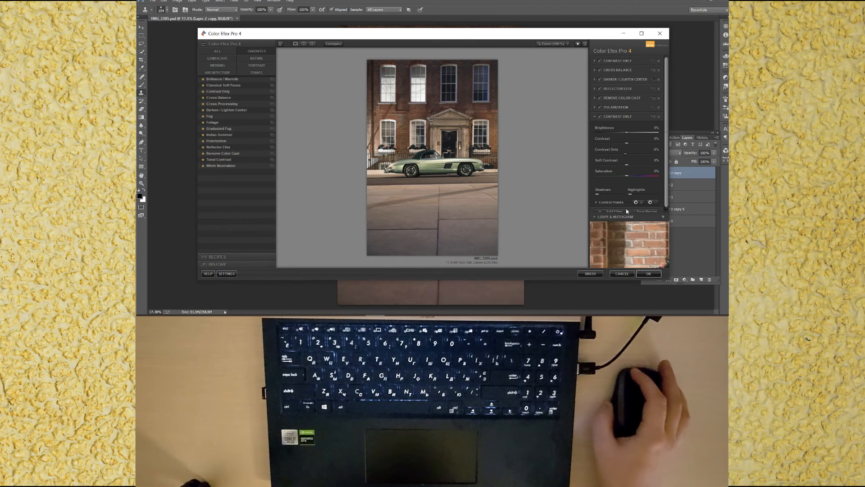
click(659, 117)
click(644, 274)
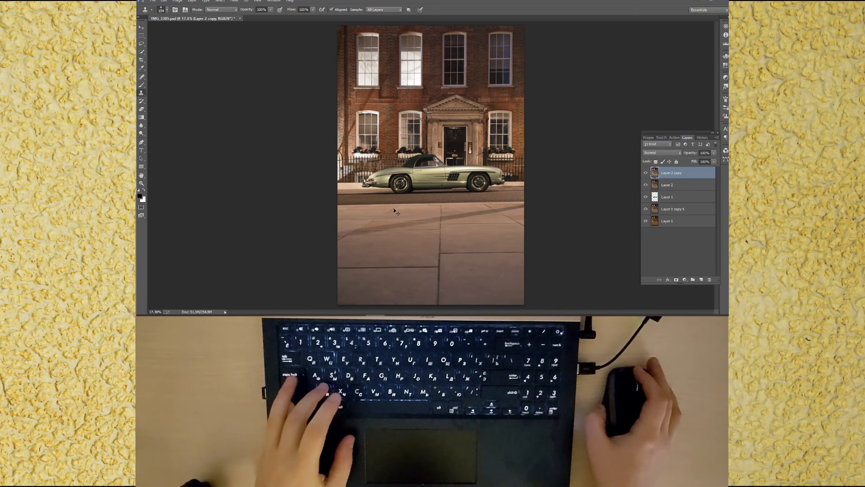
Step: Save the document and duplicate the top layer
key(ctrl+s)
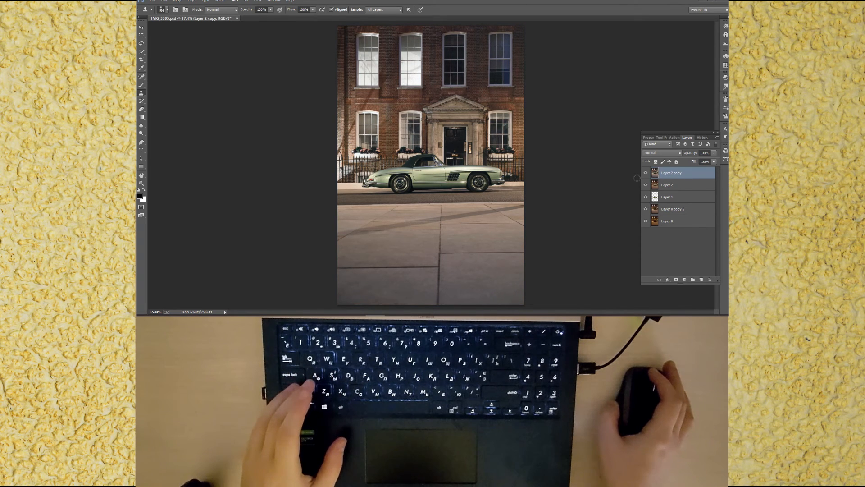
key(ctrl+j)
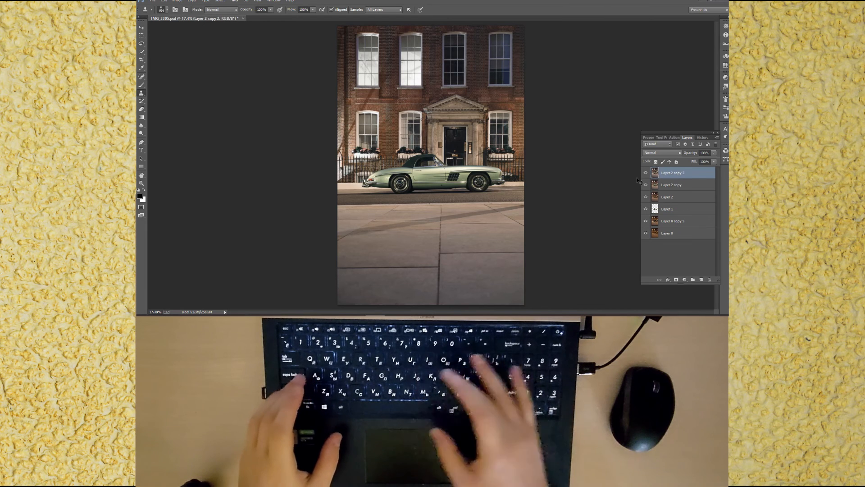
Step: Open the Camera Raw Filter and split-tone the image: highlights hue 12, saturation 3, shadows hue about 183, saturation 3, balance about +38
key(ctrl+shift+a)
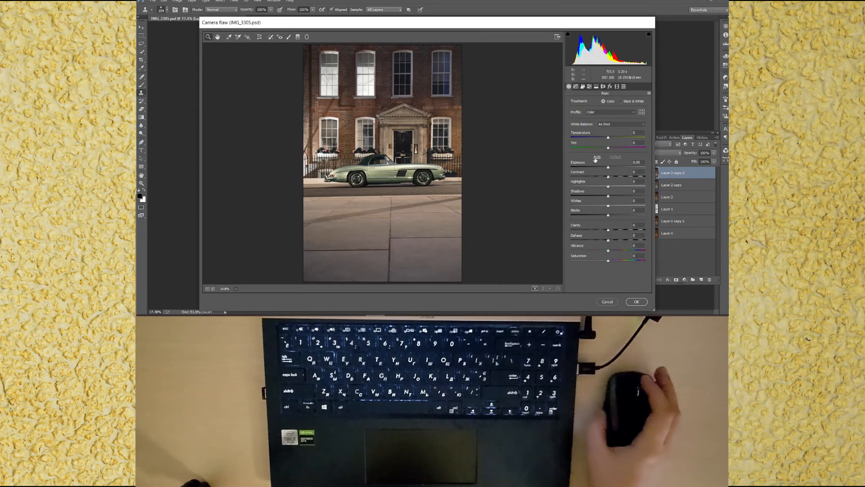
click(596, 86)
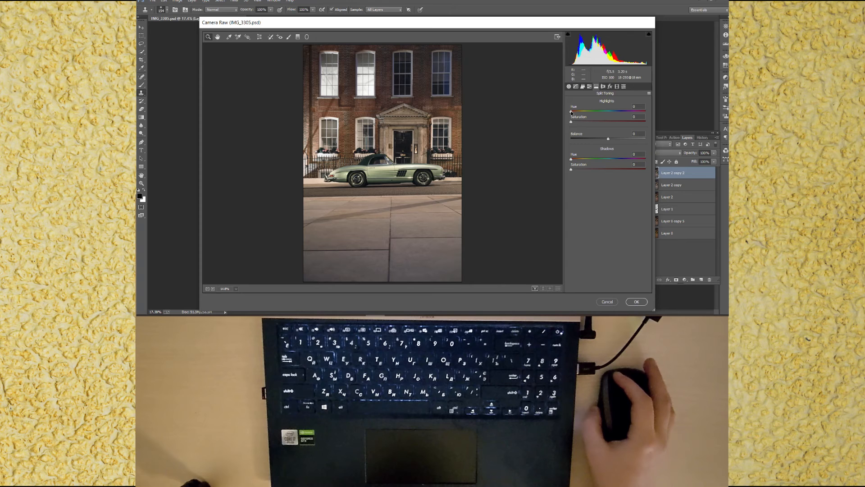
click(573, 112)
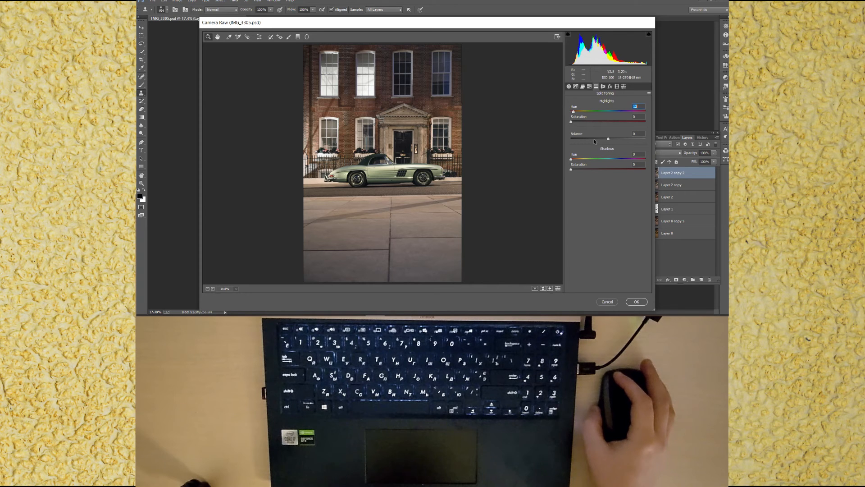
click(621, 160)
click(569, 122)
text(3)
click(570, 170)
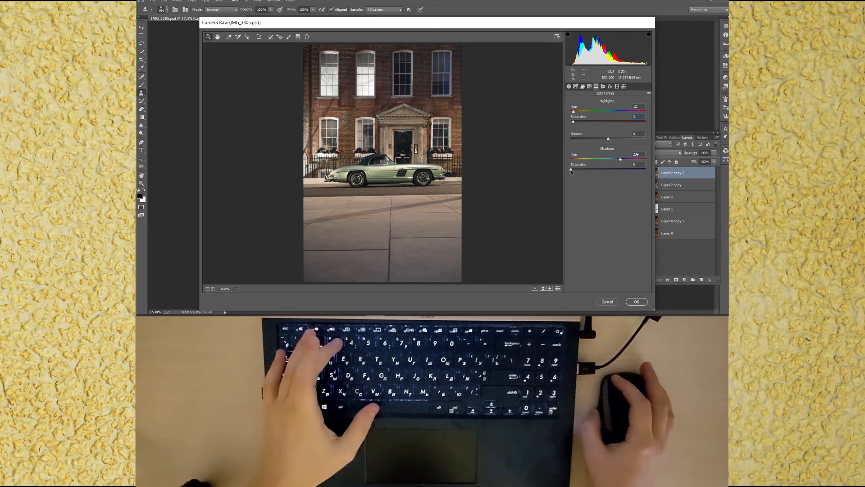
text(3)
drag(608, 139, 608, 159)
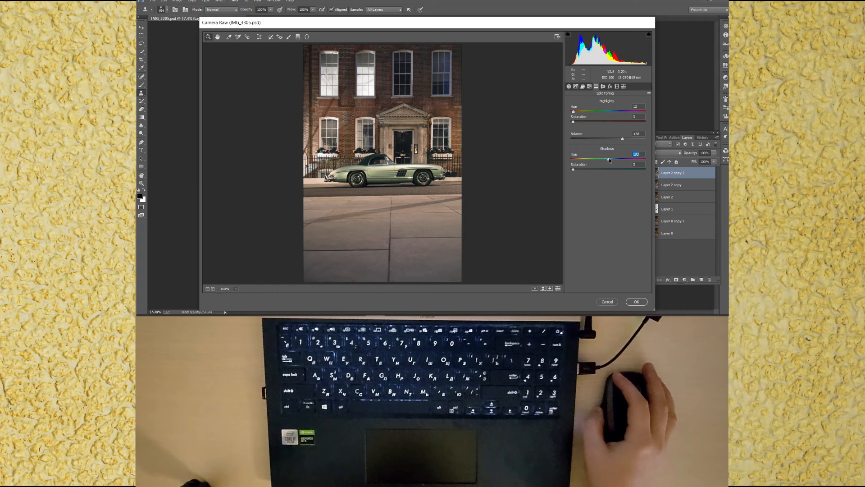
Step: Raise contrast, shadows, whites and blacks slightly, warm the temperature a little, and apply the Camera Raw Filter
click(569, 86)
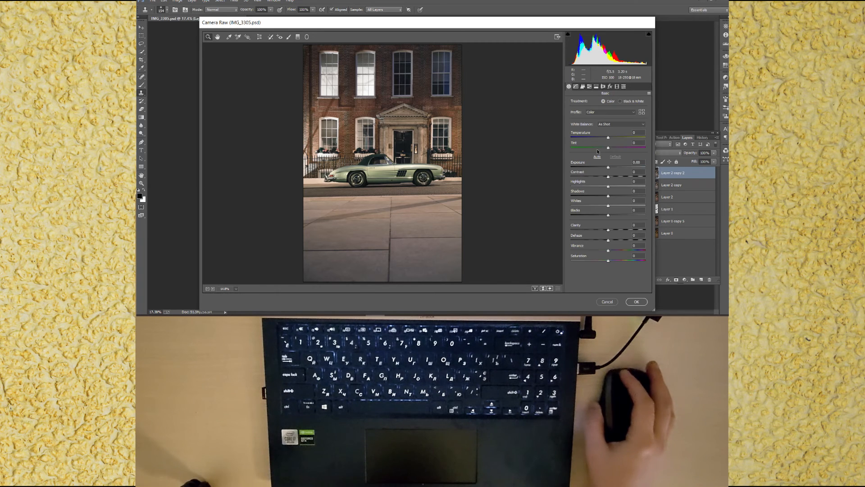
drag(608, 176, 613, 195)
drag(608, 205, 612, 216)
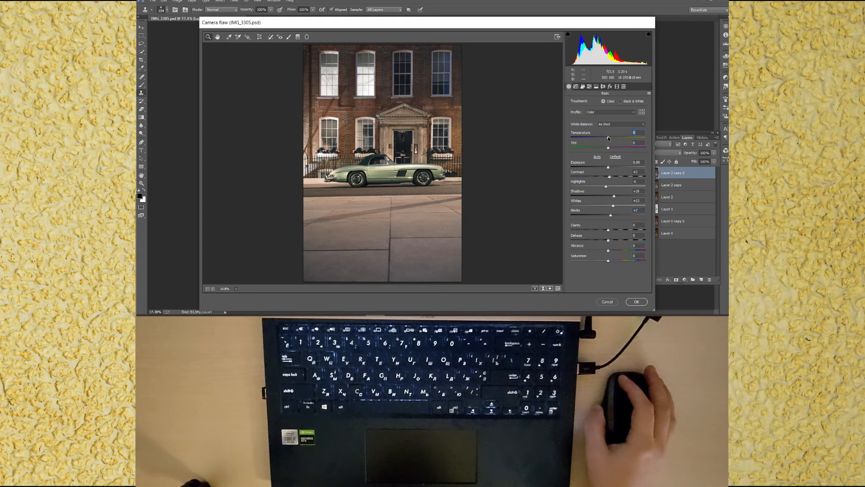
drag(609, 138, 608, 141)
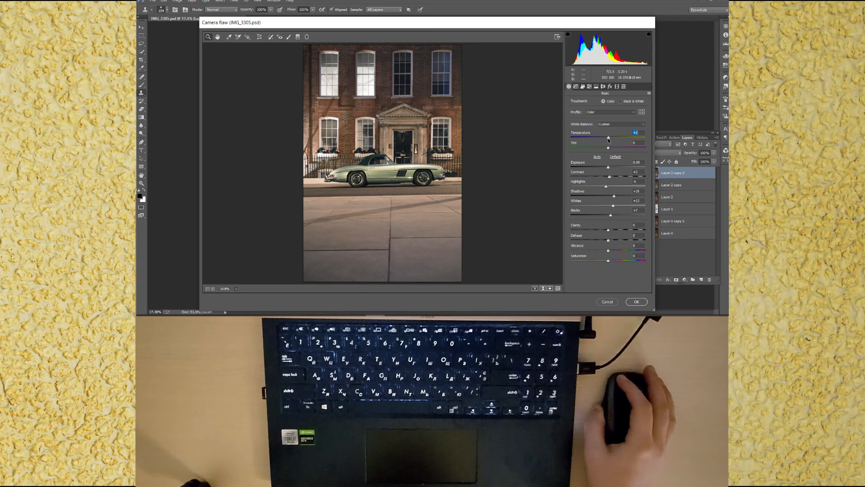
click(636, 302)
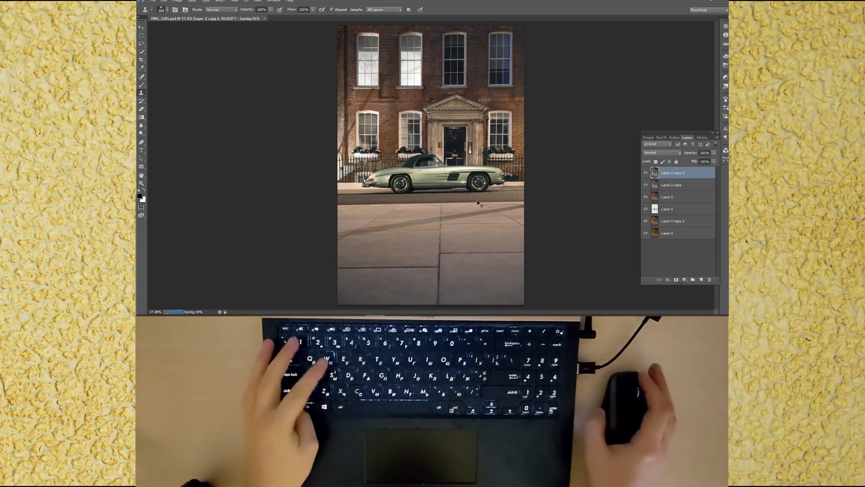
Step: Save the file and add a new empty layer set to Overlay blend mode
key(ctrl+s)
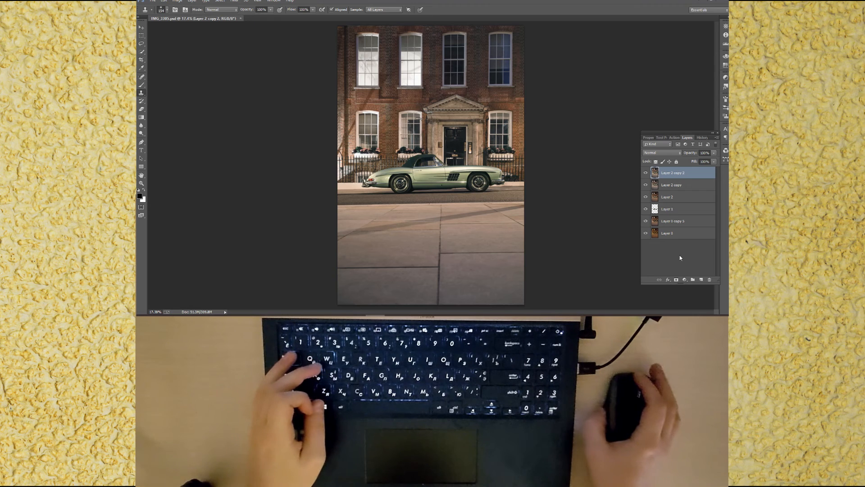
click(700, 280)
click(662, 152)
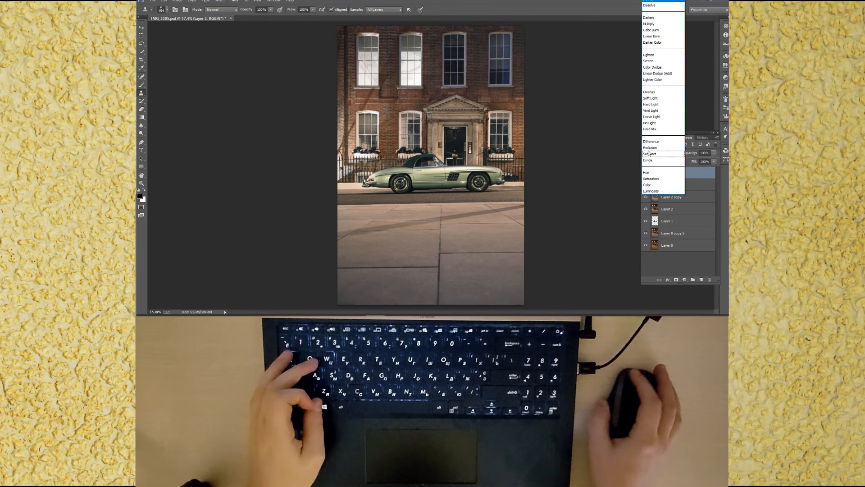
click(650, 93)
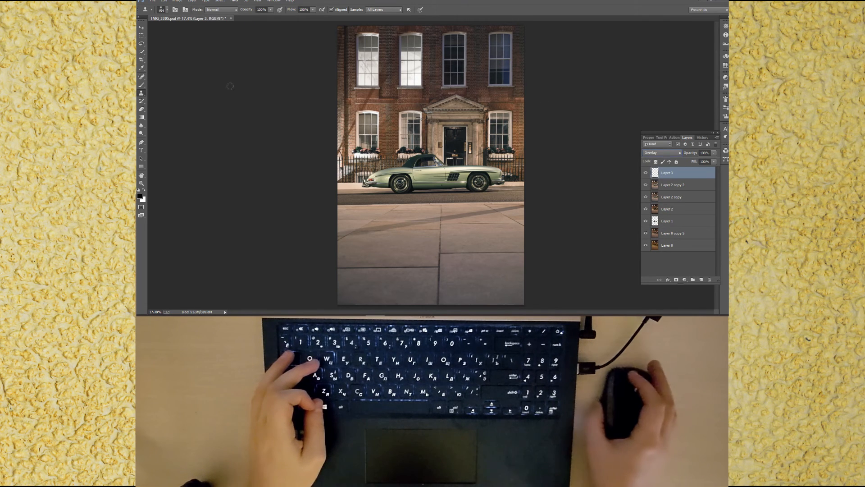
Step: Using a soft Brush on the overlay layer, paint white and black strokes over the car to dodge and burn its highlights and shadows
click(141, 88)
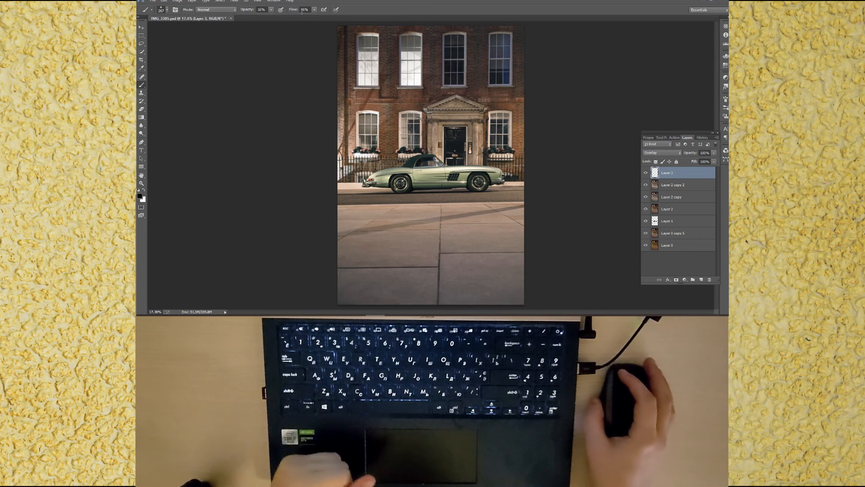
right_click(401, 157)
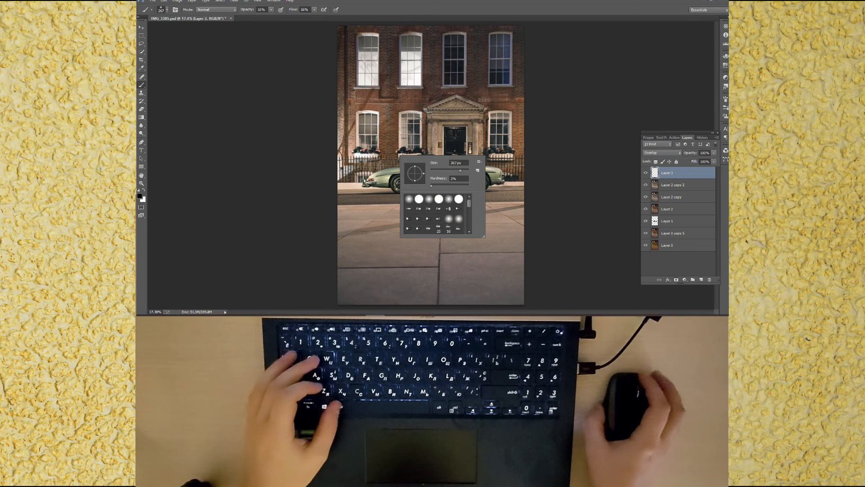
click(287, 171)
drag(386, 170, 391, 171)
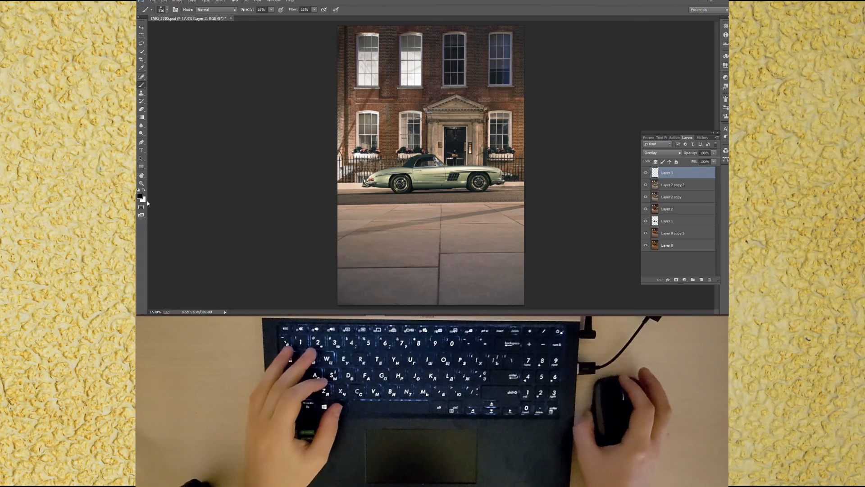
key(x)
key(x)
key(x)
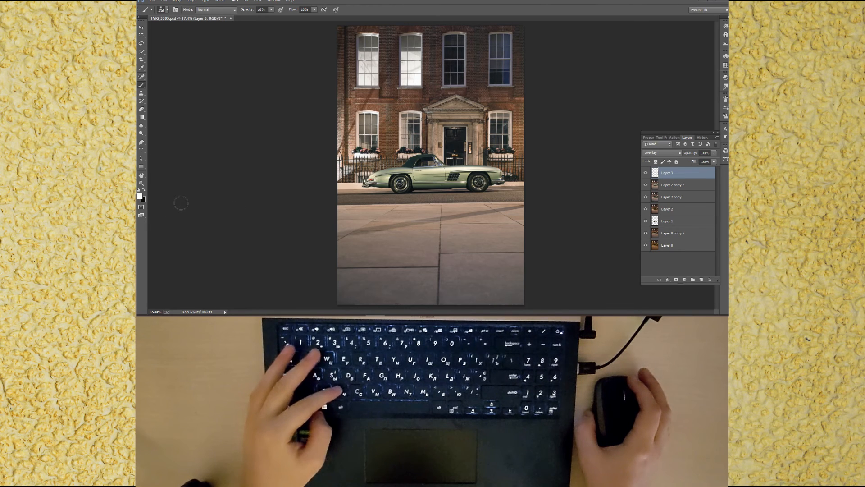
key(x)
drag(413, 165, 390, 187)
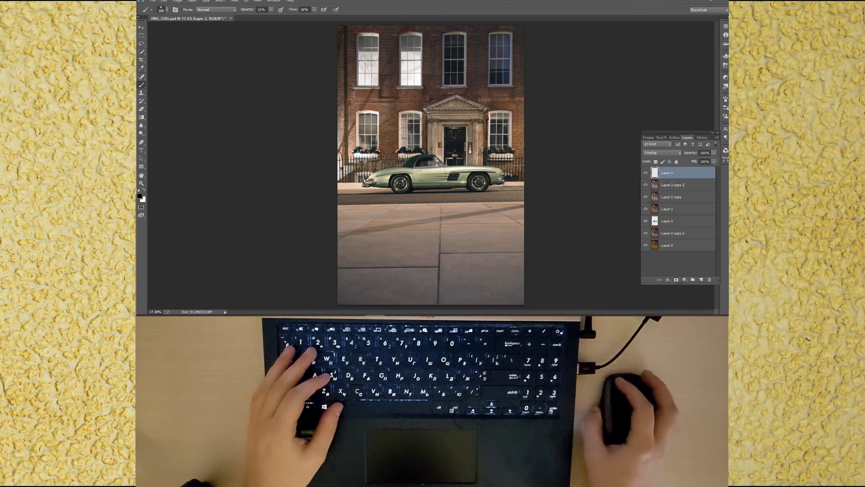
drag(466, 181, 464, 181)
key(x)
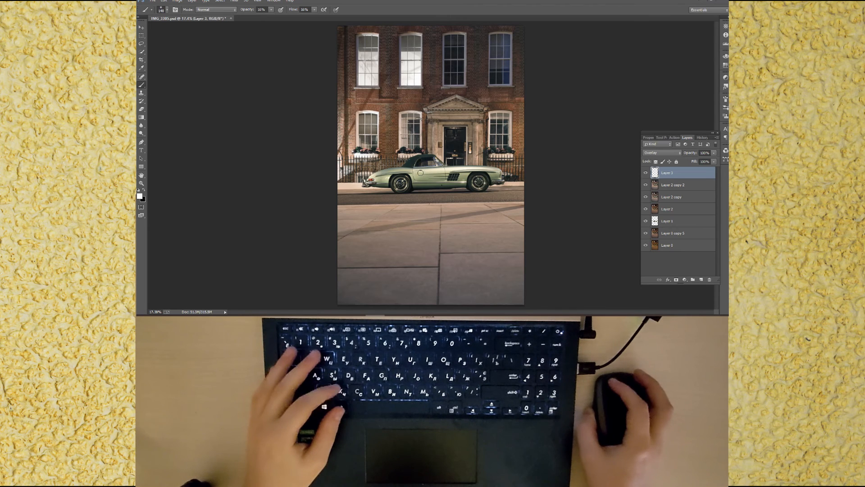
drag(429, 166, 426, 164)
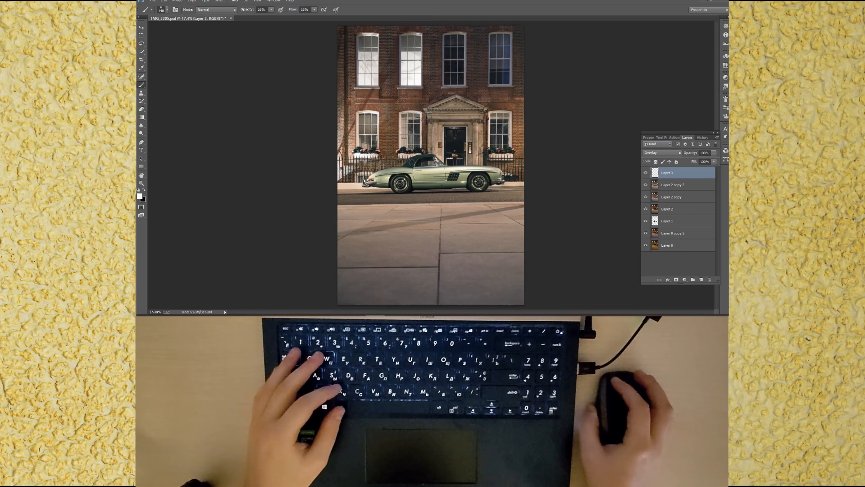
key(x)
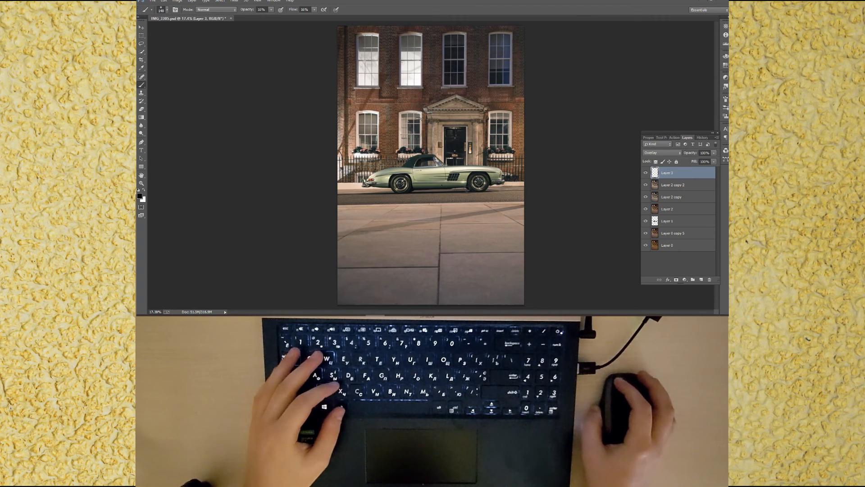
drag(468, 189, 418, 177)
key(x)
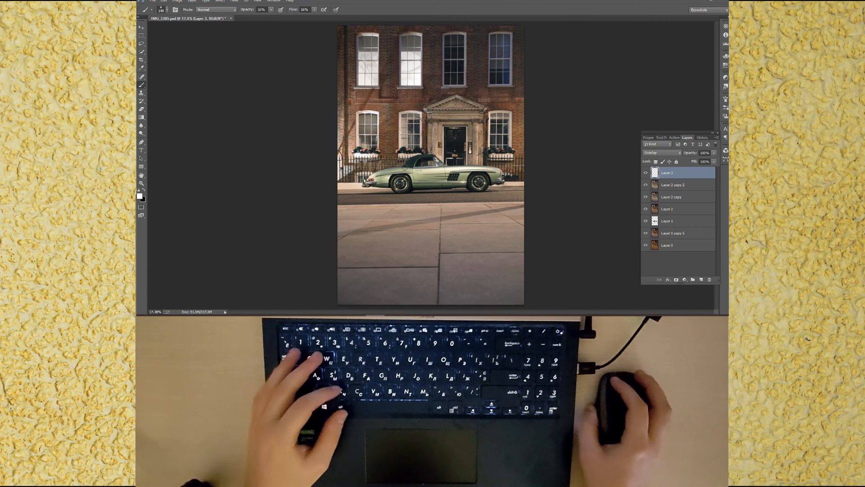
drag(438, 168, 443, 169)
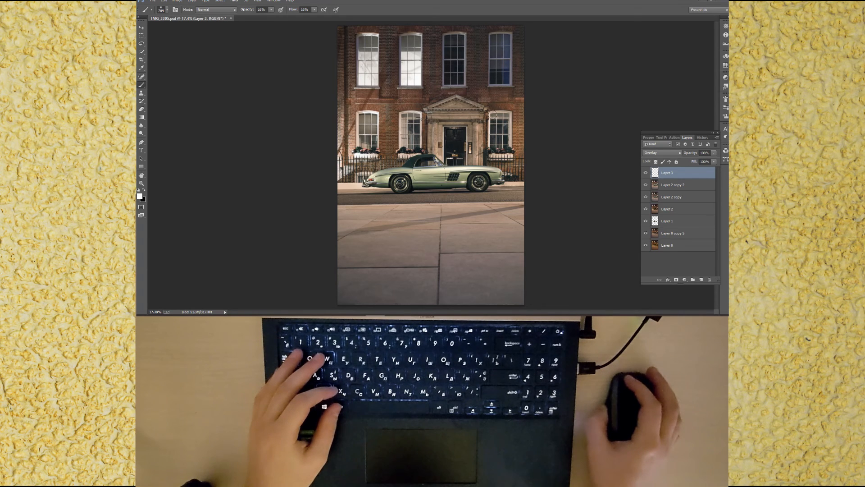
key(x)
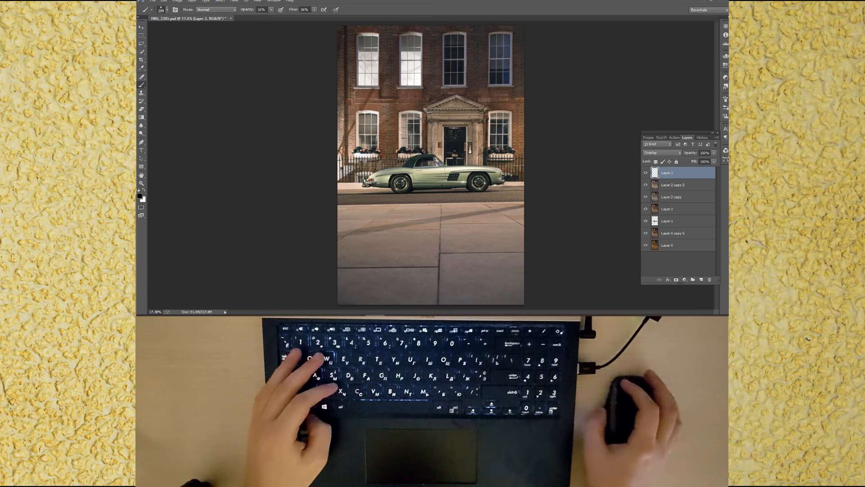
key(x)
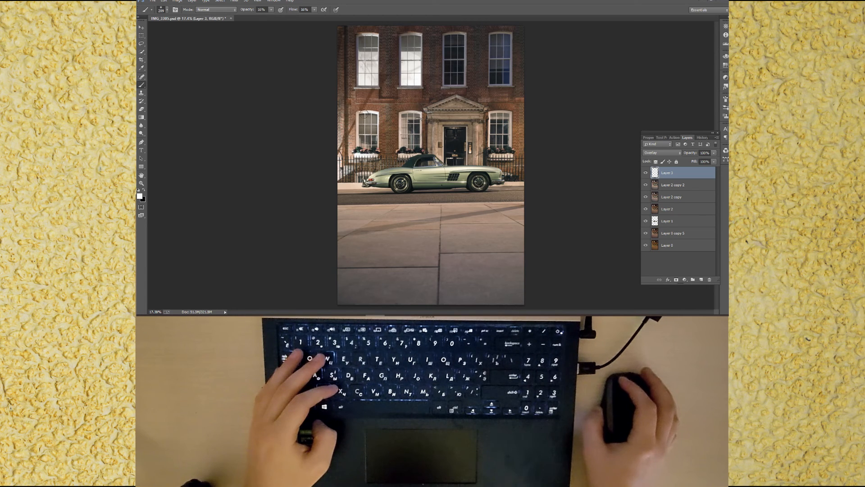
drag(402, 210, 409, 209)
drag(436, 177, 433, 177)
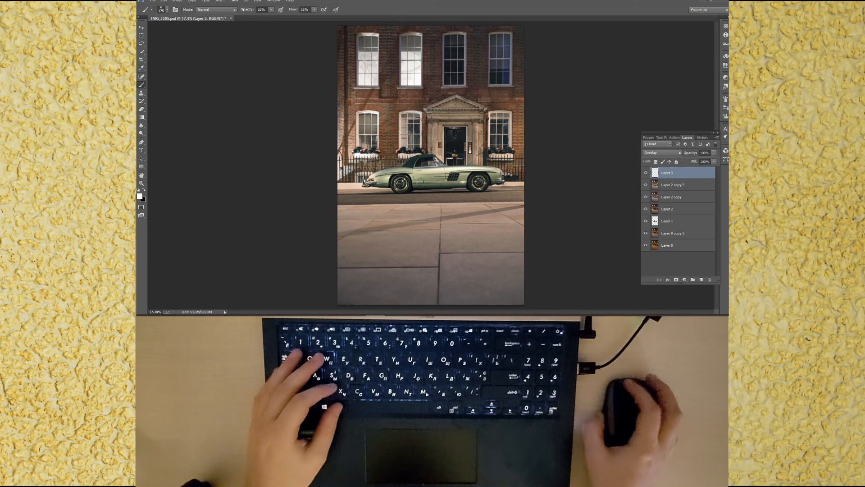
key(x)
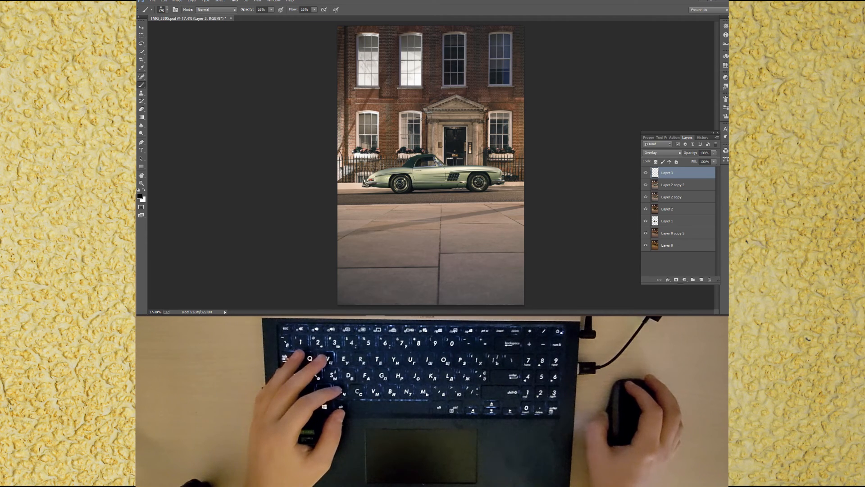
drag(483, 184, 481, 184)
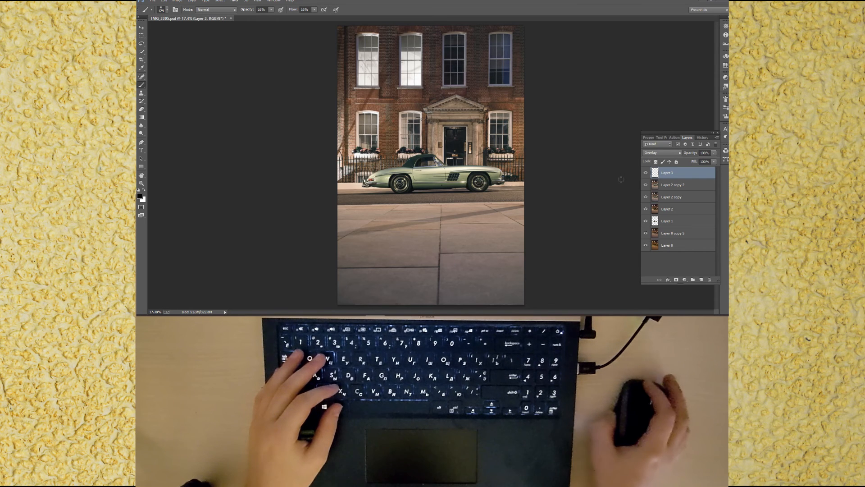
Step: Toggle the dodge-and-burn layer's visibility to compare before and after, then save the file
click(647, 174)
click(647, 175)
click(647, 175)
click(647, 175)
key(ctrl+s)
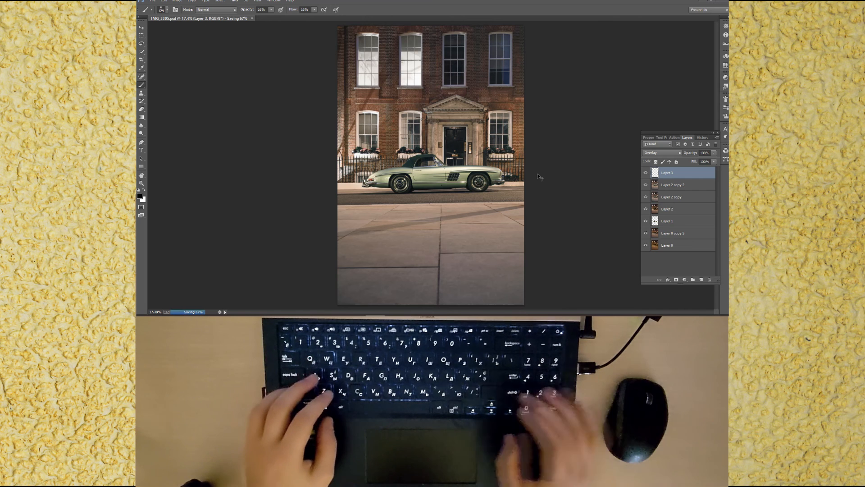
Step: Stamp all visible layers into a new merged layer, save the file, and select the Clone Stamp tool
key(ctrl+shift+alt+e)
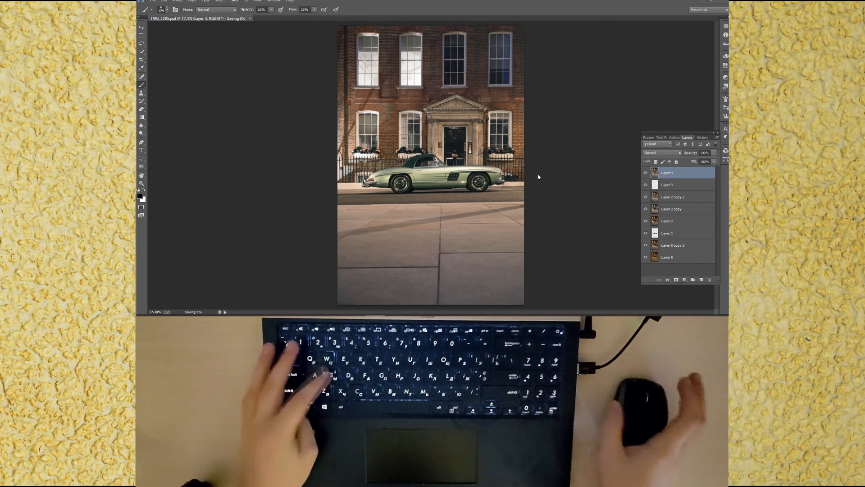
key(ctrl+s)
click(141, 93)
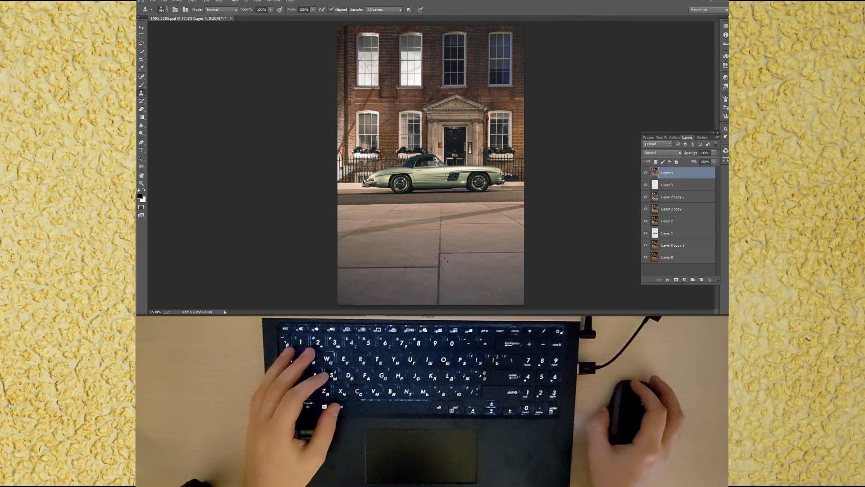
Step: Save the file, touching up a small spot at the pavement's lower edge with the Clone Stamp
key(ctrl+s)
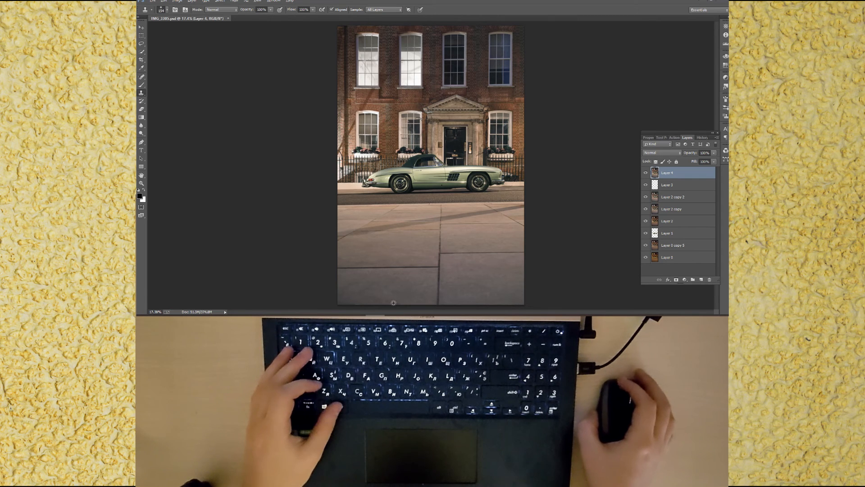
drag(398, 305, 402, 305)
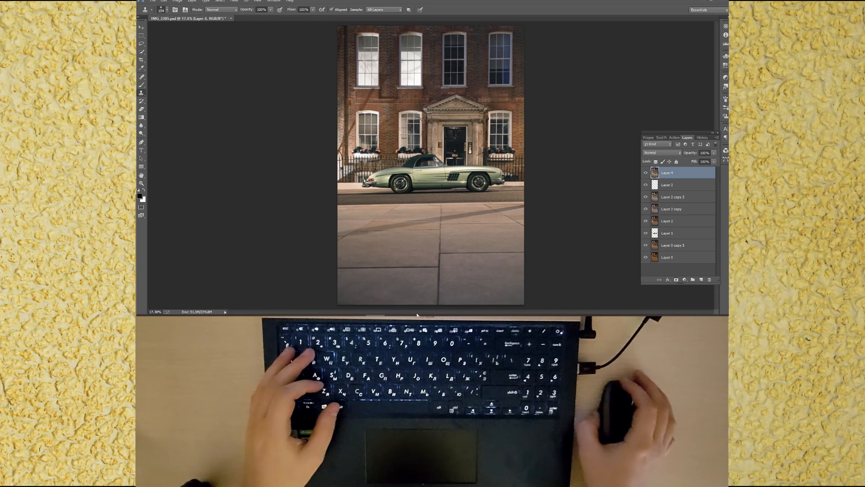
key(ctrl+s)
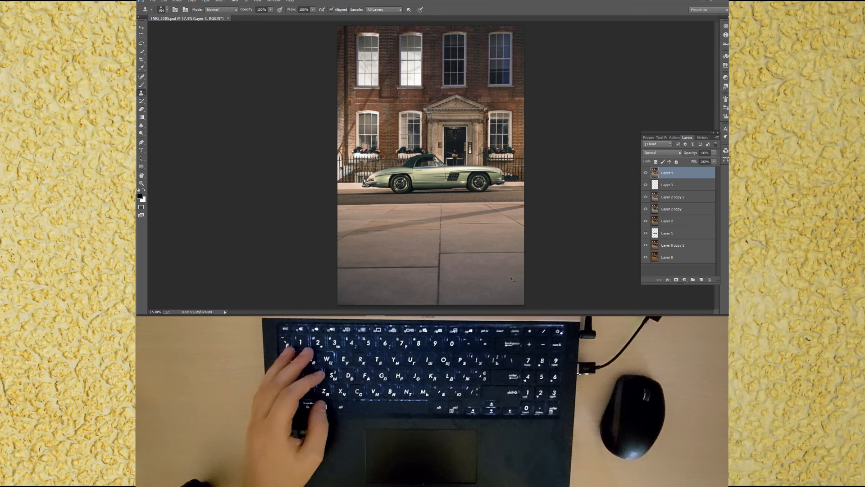
Step: Select the car by loading the contents of Layer 1 as a selection
click(671, 233)
key(m)
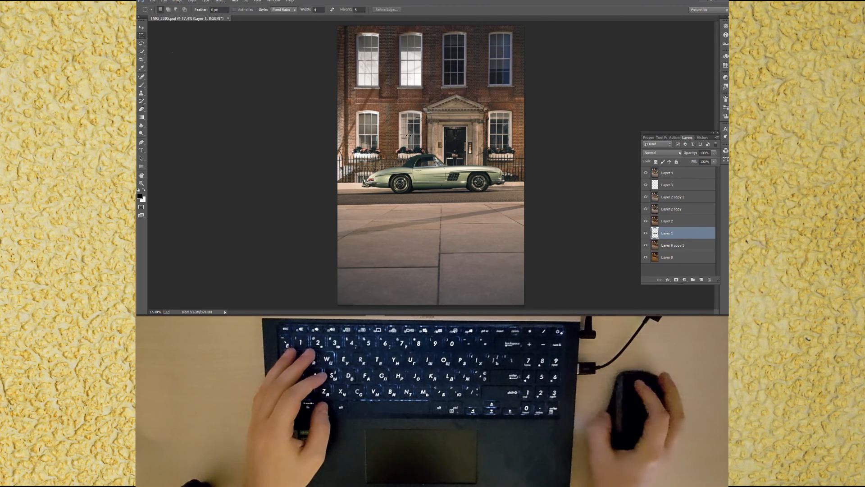
click(283, 9)
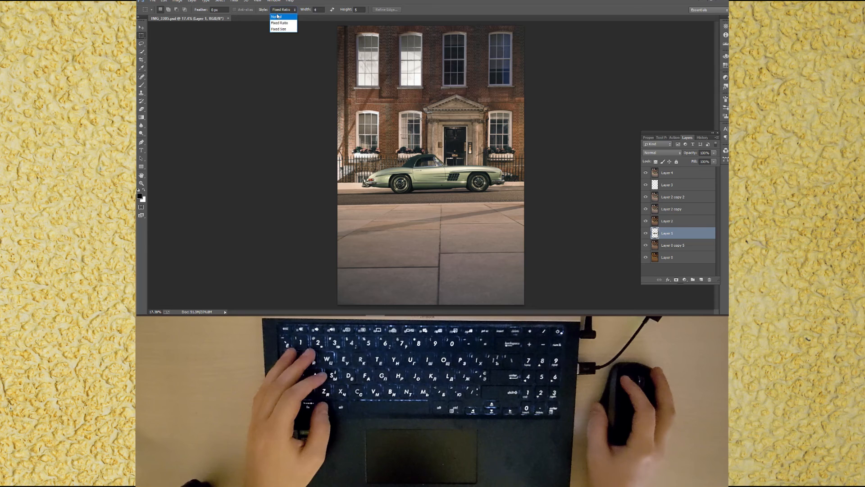
click(282, 14)
mouse_move(331, 117)
mouse_down()
mouse_move(443, 191)
mouse_move(566, 207)
mouse_up()
key(w)
ctrl+click(654, 233)
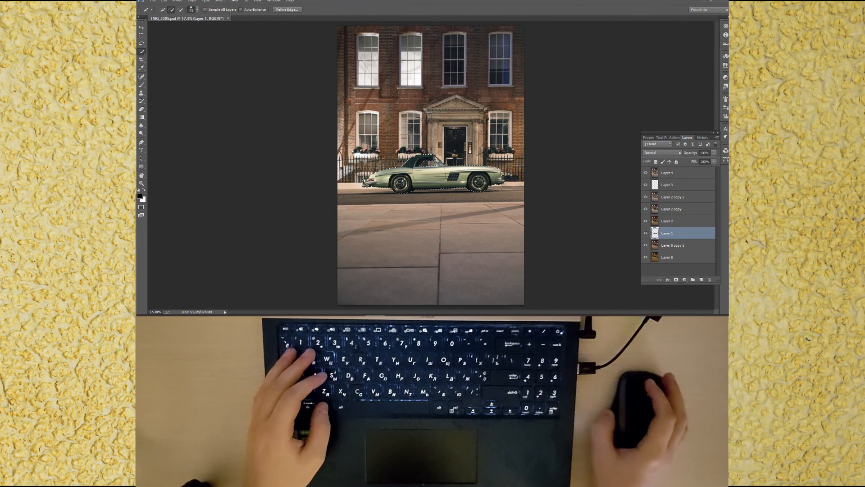
Step: Copy the selected car from the top merged layer into a new layer, then reselect the merged layer beneath
click(671, 172)
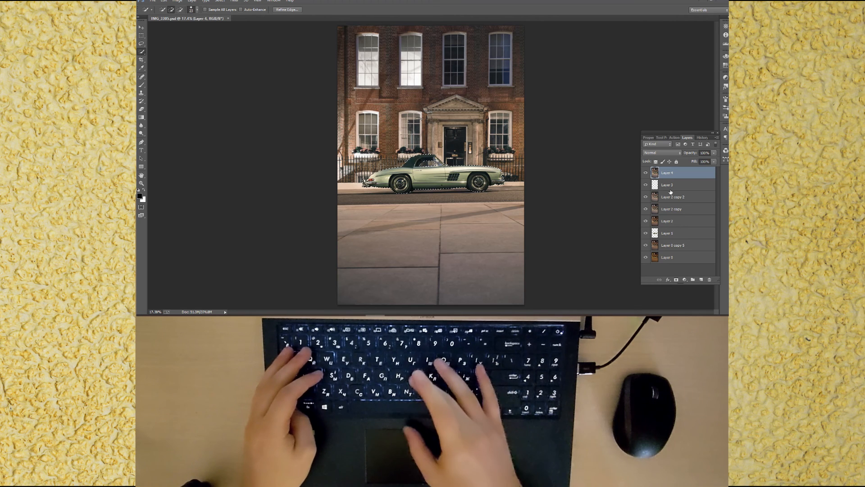
key(ctrl+j)
click(671, 190)
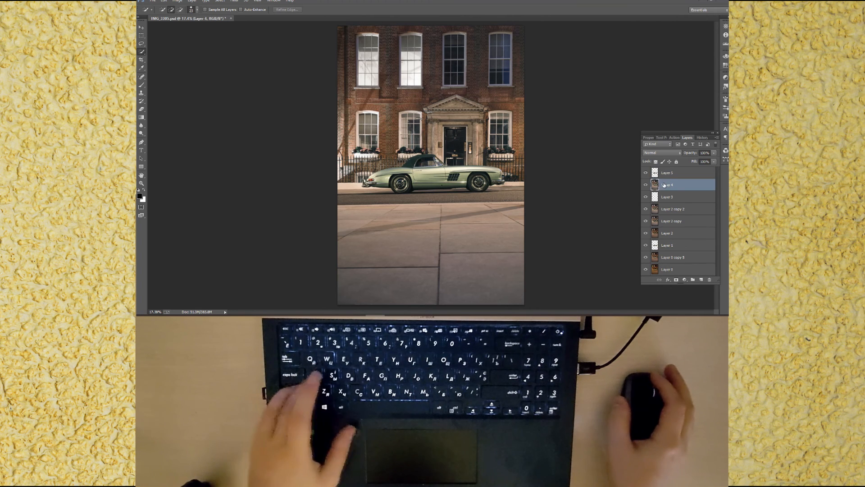
Step: Open the Camera Raw filter on the merged layer and adjust HSL saturation and luminance for oranges, yellows, greens, blues and purples
key(ctrl+shift+a)
click(610, 175)
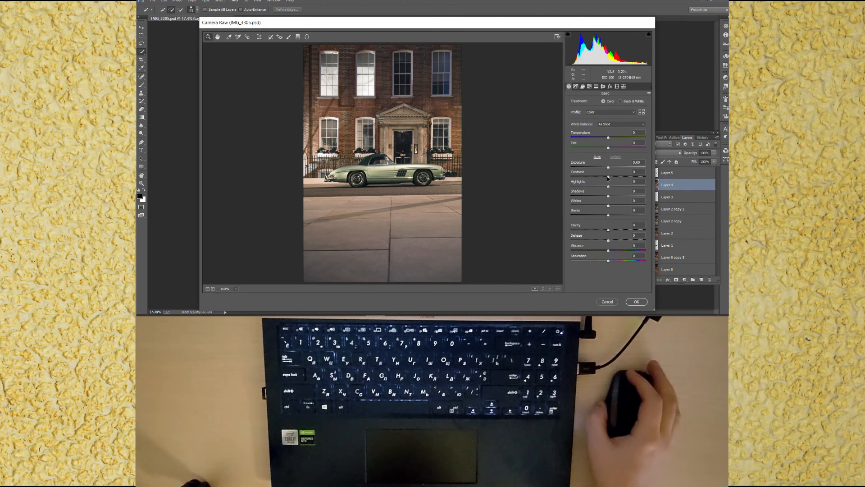
click(589, 86)
click(589, 101)
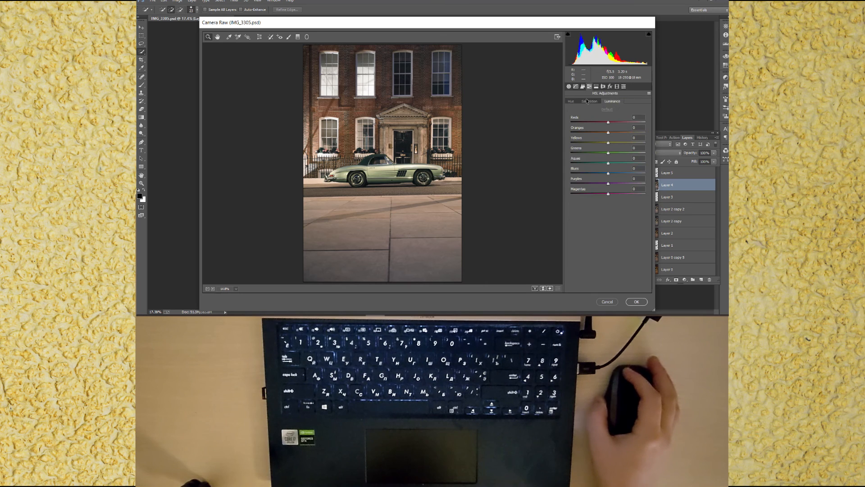
drag(609, 133, 615, 146)
click(607, 144)
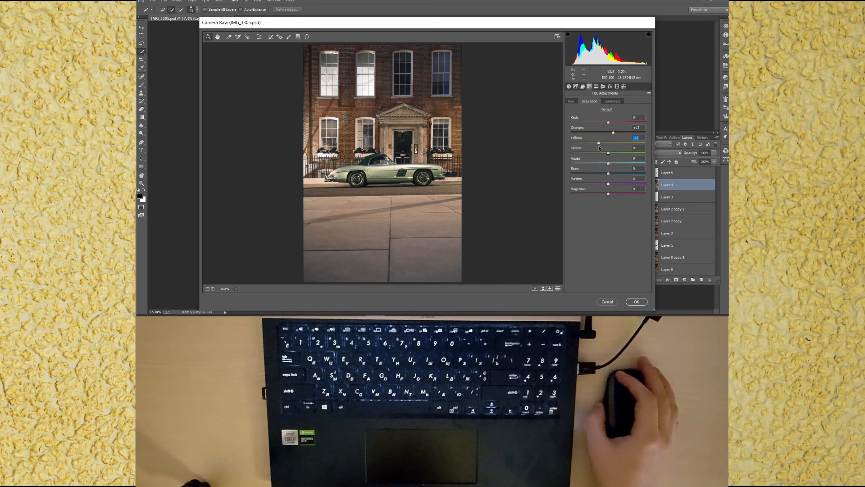
click(609, 154)
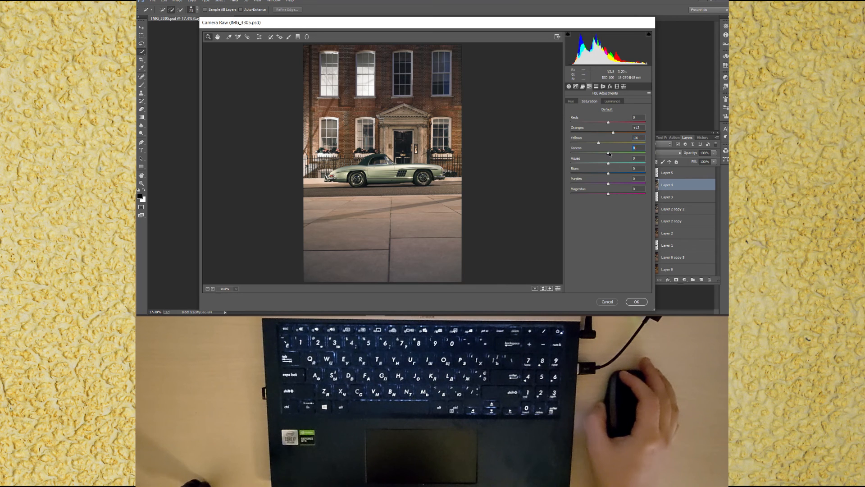
click(611, 102)
mouse_move(610, 132)
mouse_down()
mouse_move(611, 142)
mouse_move(611, 122)
mouse_up()
click(589, 101)
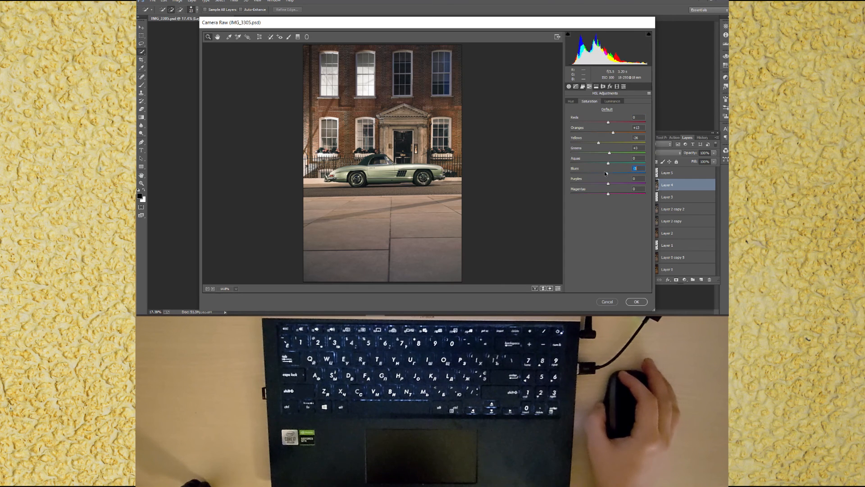
drag(601, 175, 604, 185)
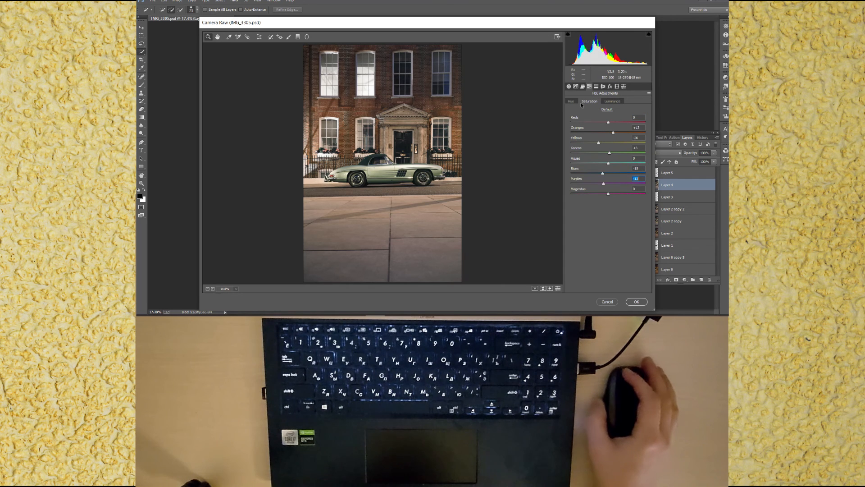
Step: Adjust the tone curve's lights, darks and shadows plus the basic contrast and tone sliders, then apply the filter
click(576, 86)
drag(609, 210, 604, 229)
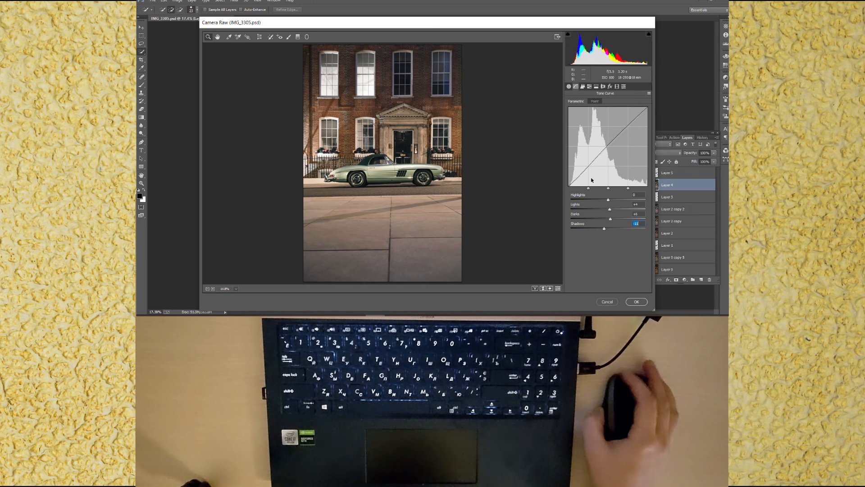
click(569, 86)
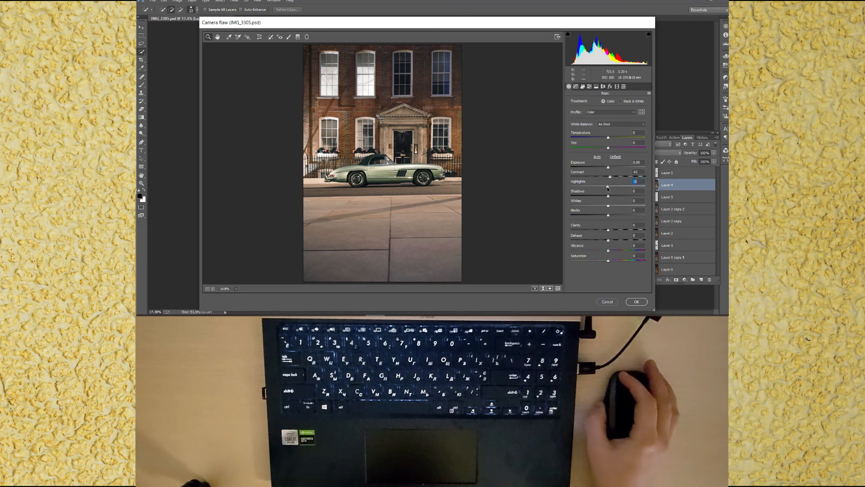
drag(608, 197, 609, 215)
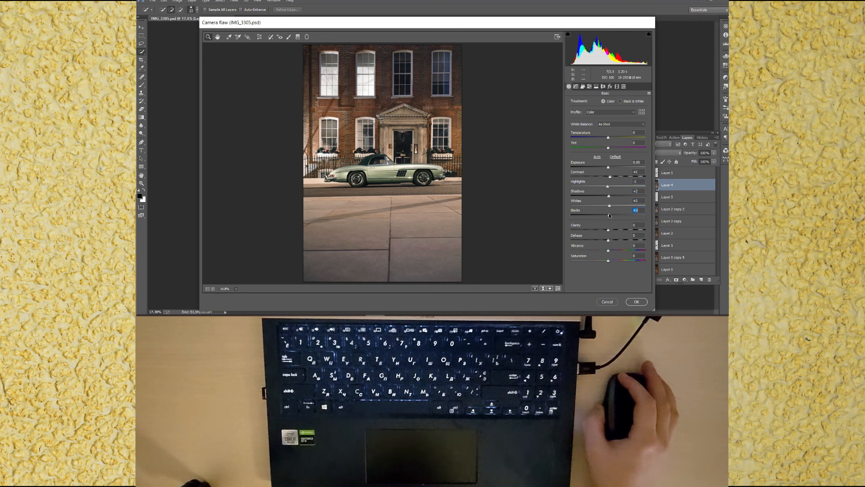
click(637, 302)
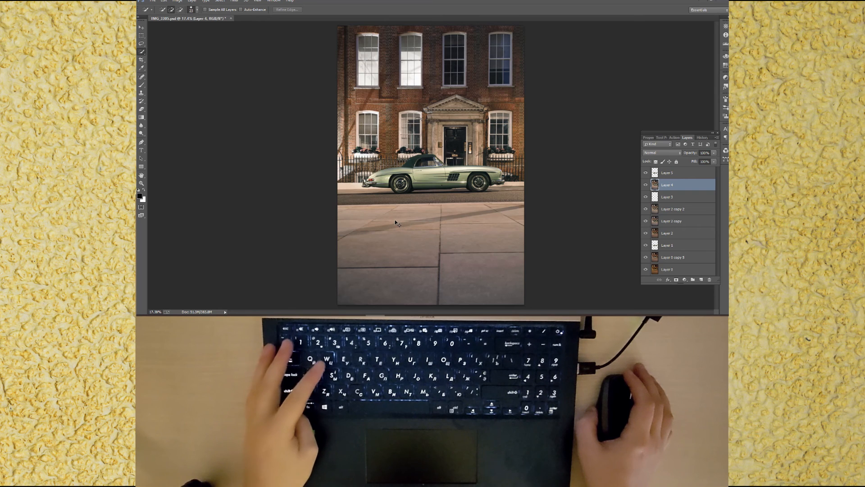
Step: Save the file, select the top layer and stamp all visible layers into a new merged layer
key(ctrl+s)
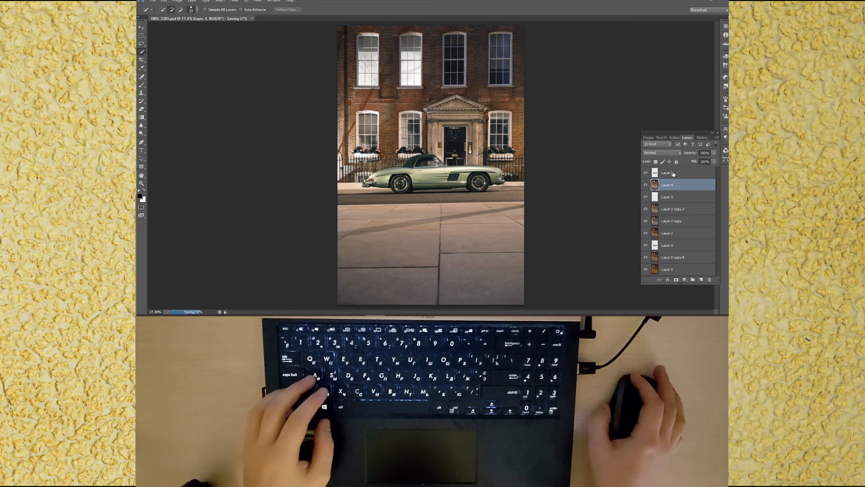
click(673, 174)
key(ctrl+alt+shift+e)
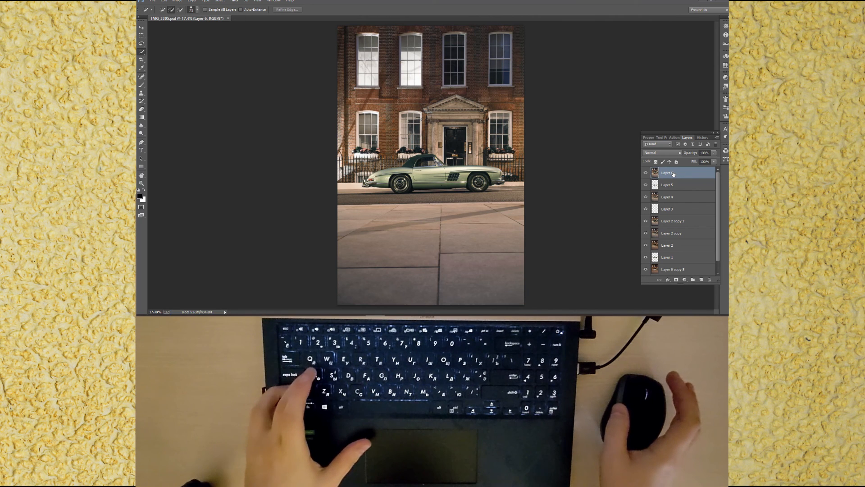
Step: Apply Camera Raw noise reduction to the new merged layer by raising Luminance and Luminance Detail
key(ctrl+shift+a)
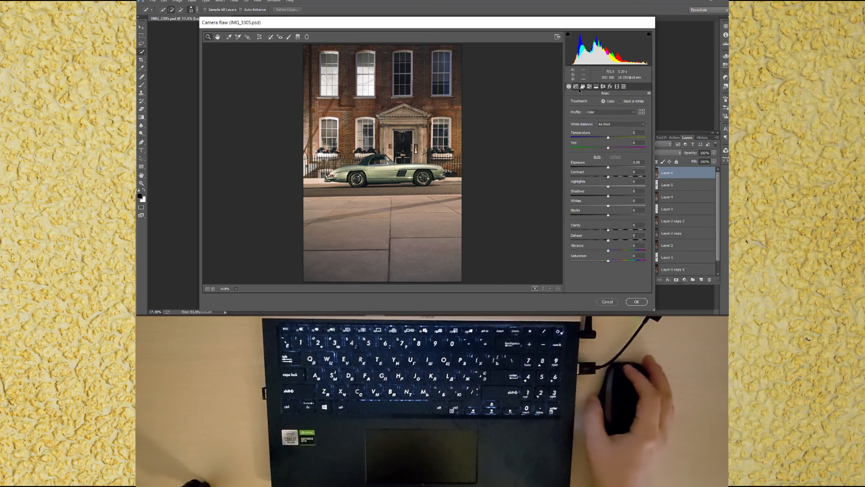
click(583, 87)
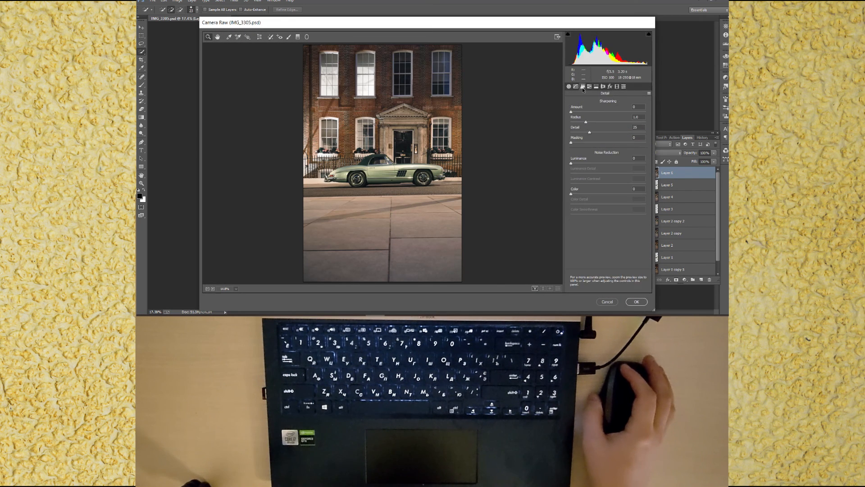
drag(571, 164, 606, 175)
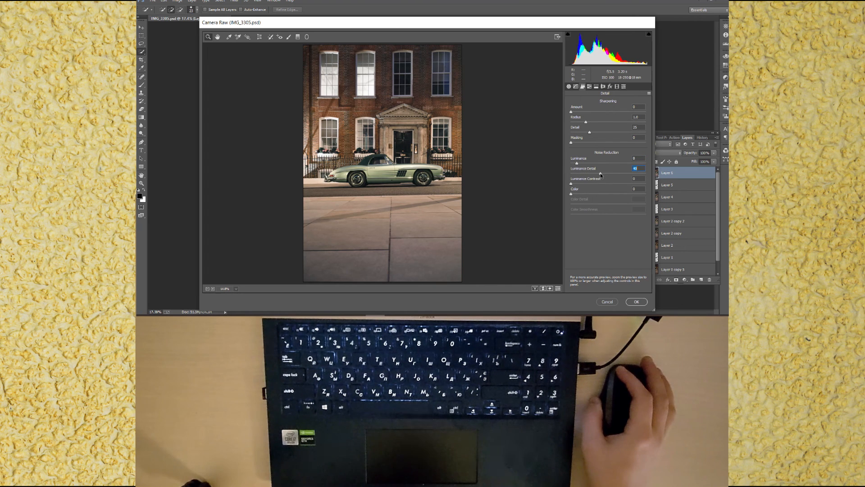
click(636, 302)
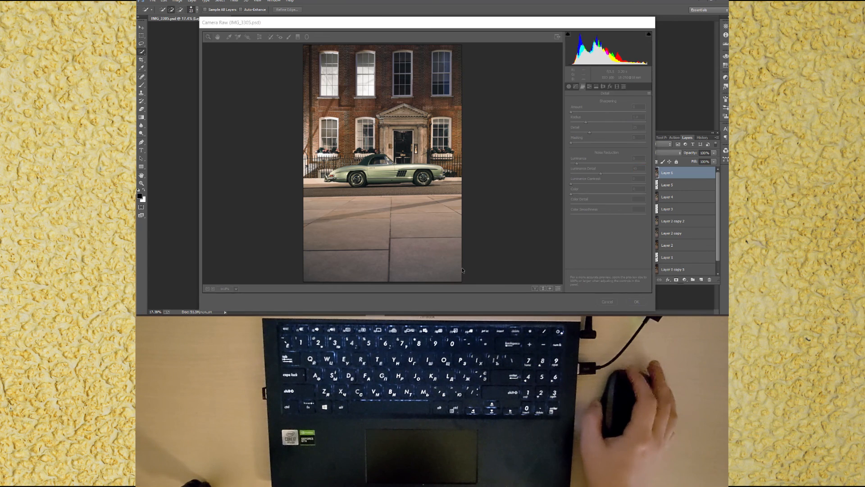
Step: Toggle layer visibility to compare the original photo against the edited result
drag(645, 185, 646, 259)
scroll(647, 258, down, 1)
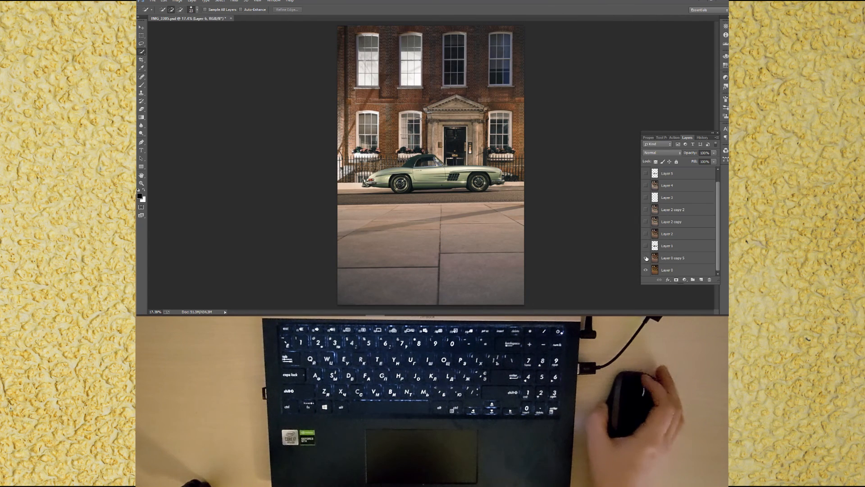
scroll(646, 258, up, 1)
click(645, 174)
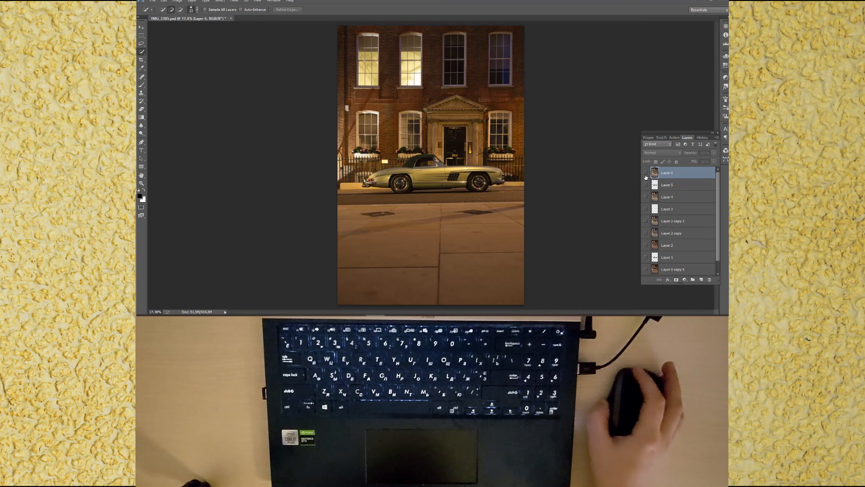
click(646, 173)
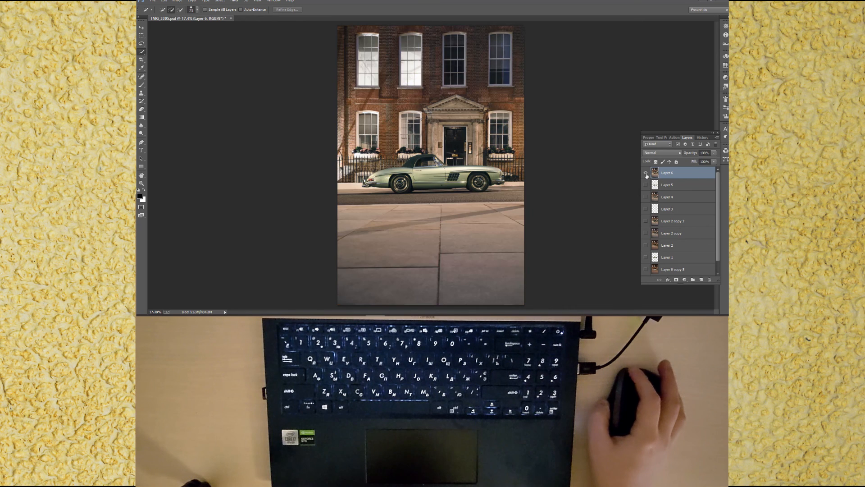
click(646, 174)
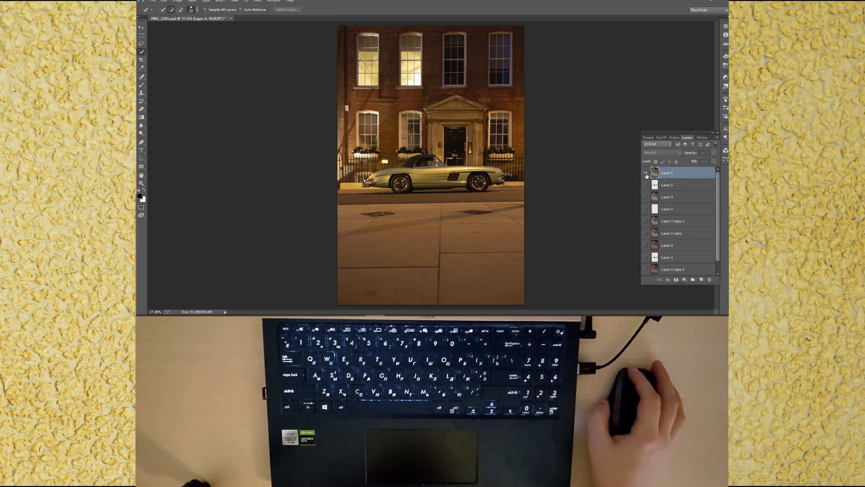
click(645, 174)
drag(646, 185, 645, 245)
scroll(647, 241, down, 1)
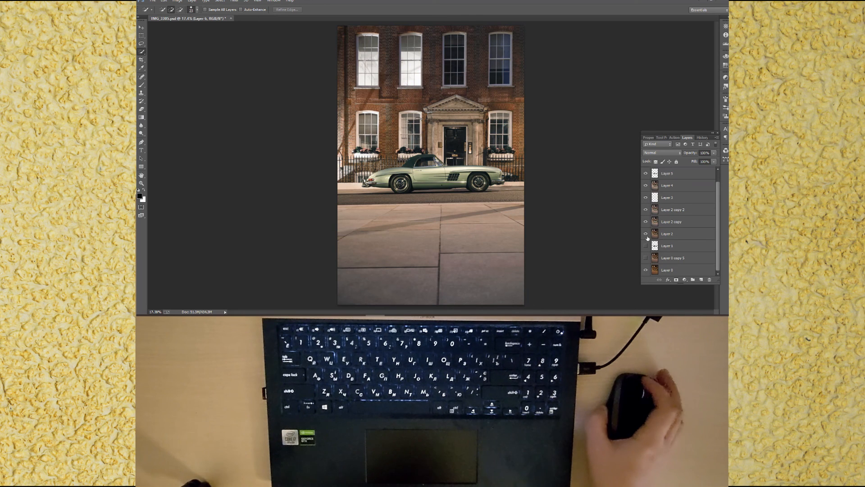
click(646, 257)
scroll(662, 217, up, 1)
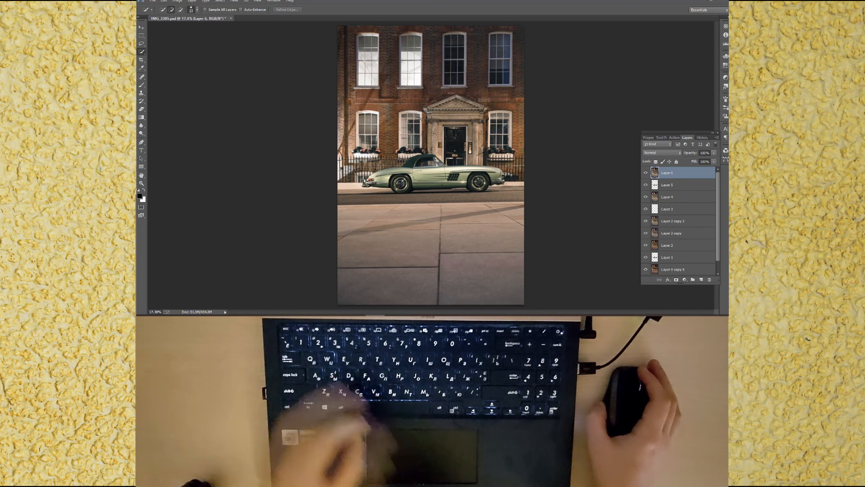
Step: Zoom in on the kerb in front of the car and clone out the marks along its edge with the Clone Stamp
scroll(411, 113, up, 5)
scroll(411, 114, up, 2)
drag(550, 205, 501, 63)
drag(321, 146, 505, 45)
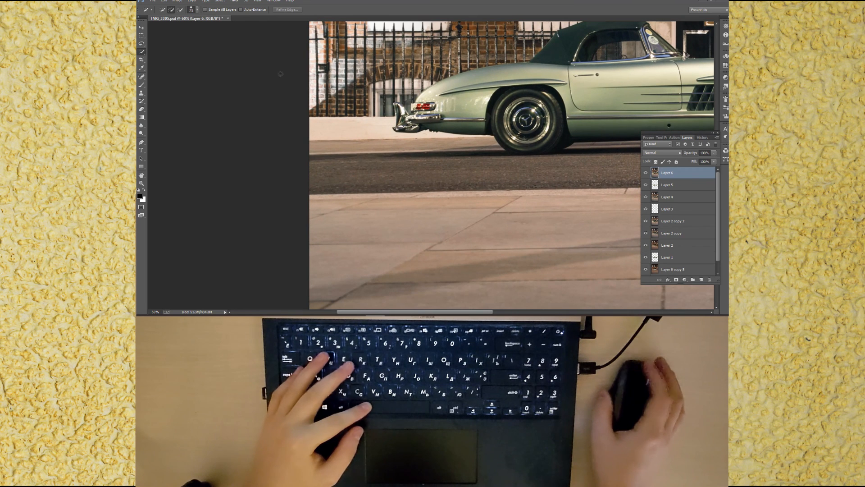
key(s)
scroll(416, 154, up, 3)
scroll(417, 154, up, 5)
drag(435, 109, 385, 112)
mouse_move(433, 141)
mouse_down()
mouse_move(425, 144)
mouse_move(444, 147)
mouse_up()
alt+click(420, 146)
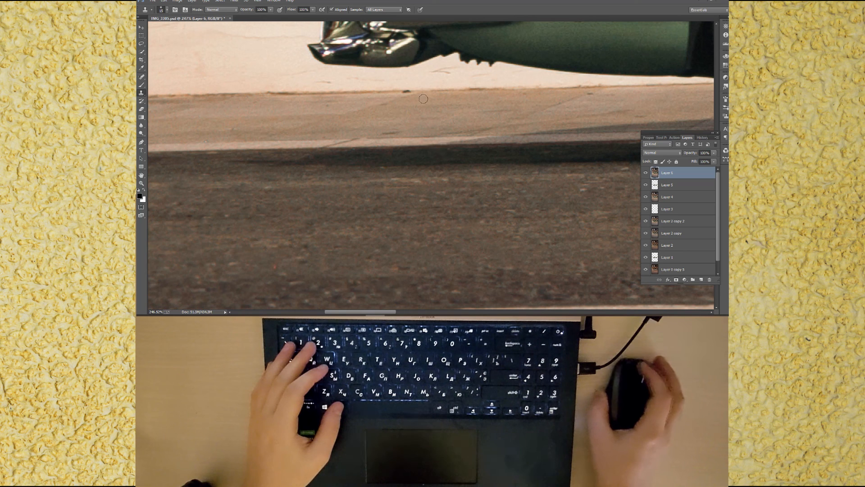
drag(447, 73, 431, 74)
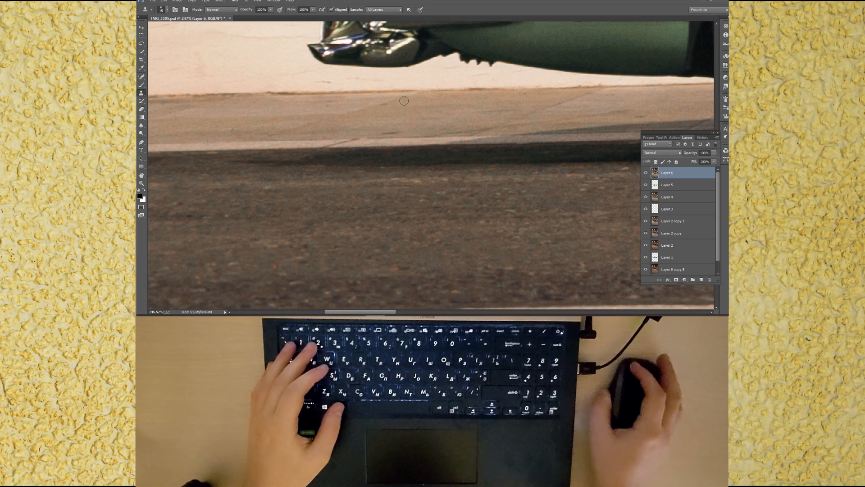
mouse_move(477, 88)
mouse_down()
mouse_move(467, 90)
mouse_move(483, 89)
mouse_up()
mouse_move(270, 93)
mouse_down()
mouse_move(299, 95)
mouse_move(273, 95)
mouse_move(311, 94)
mouse_move(331, 84)
mouse_up()
alt+click(247, 95)
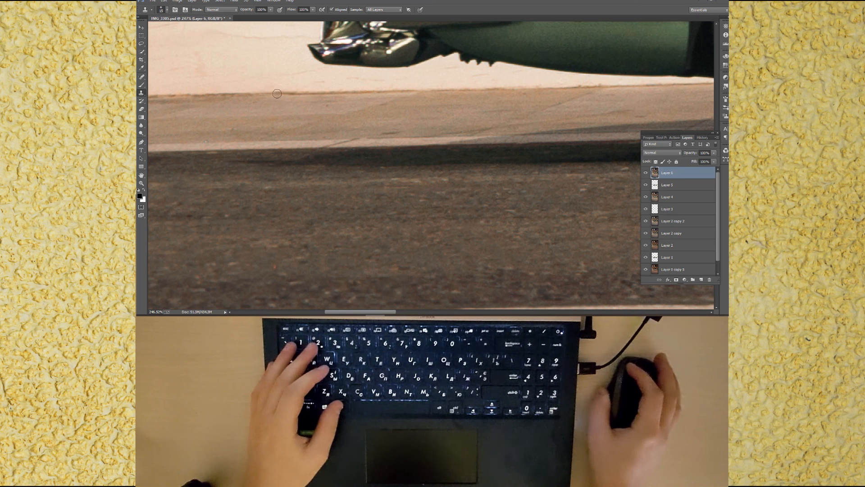
drag(276, 93, 292, 95)
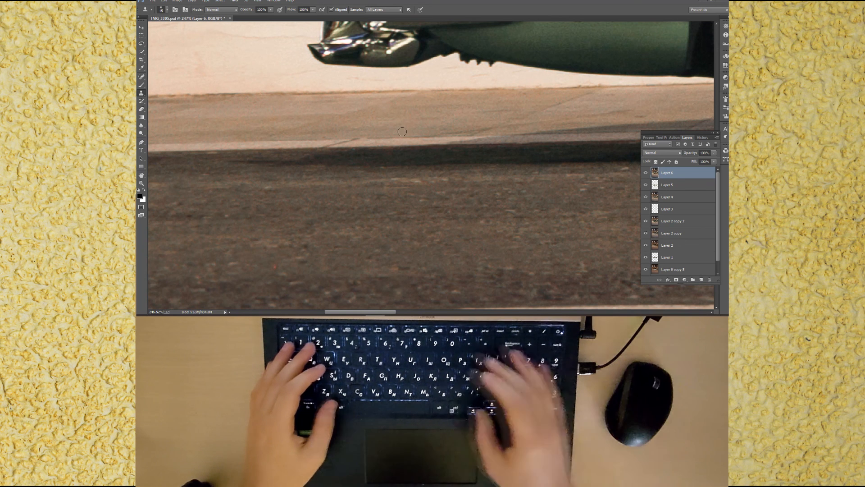
Step: Fit the image to the screen, save the file, and open the Save for Web export dialog
key(ctrl+0)
key(ctrl+s)
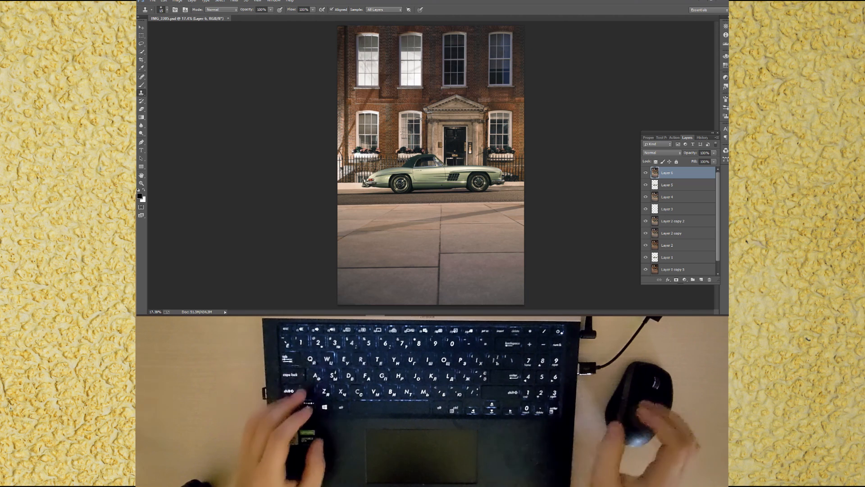
key(ctrl+alt+shift+s)
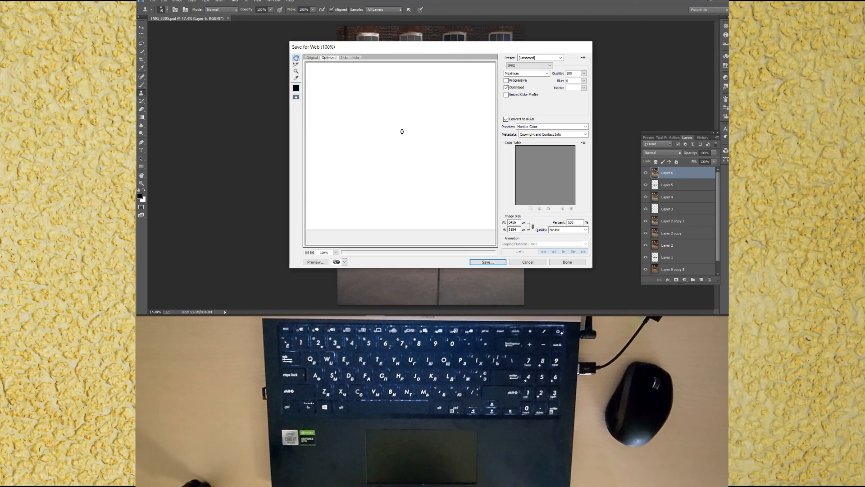